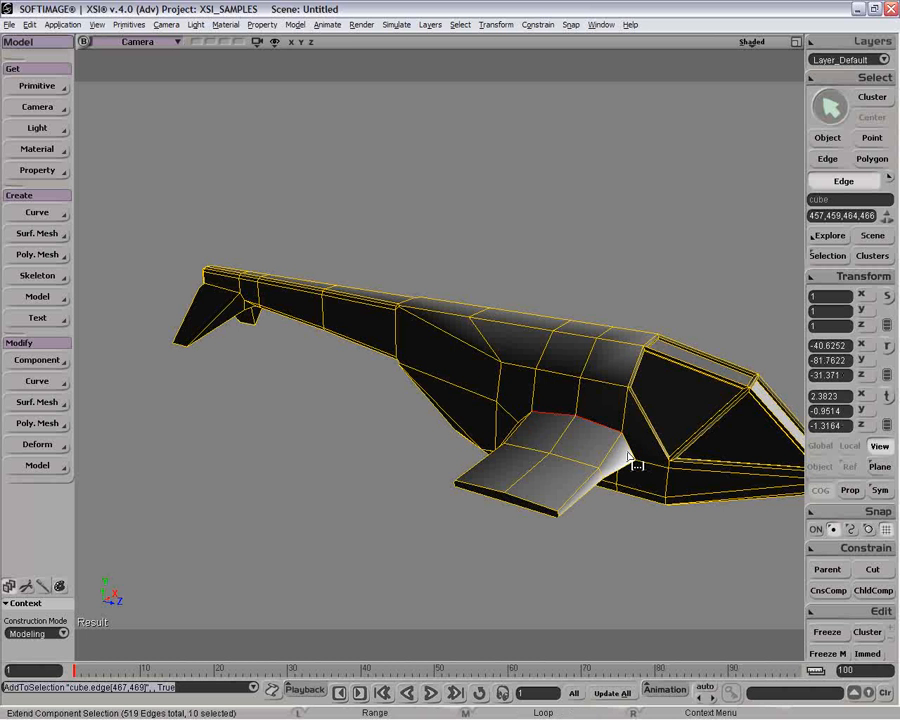
- Complete the selection of the edge loops where both wings meet the fuselage and bevel them
{"action": "left_click", "coordinate": [627, 448], "text": "shift"}
{"action": "key", "text": "i"}
{"action": "key", "text": "o"}
{"action": "mouse_move", "coordinate": [540, 428]}
{"action": "left_mouse_down"}
{"action": "mouse_move", "coordinate": [513, 415]}
{"action": "mouse_move", "coordinate": [546, 346]}
{"action": "mouse_move", "coordinate": [578, 337]}
{"action": "mouse_move", "coordinate": [597, 407]}
{"action": "mouse_move", "coordinate": [589, 374]}
{"action": "left_mouse_up"}
{"action": "key", "text": "o"}
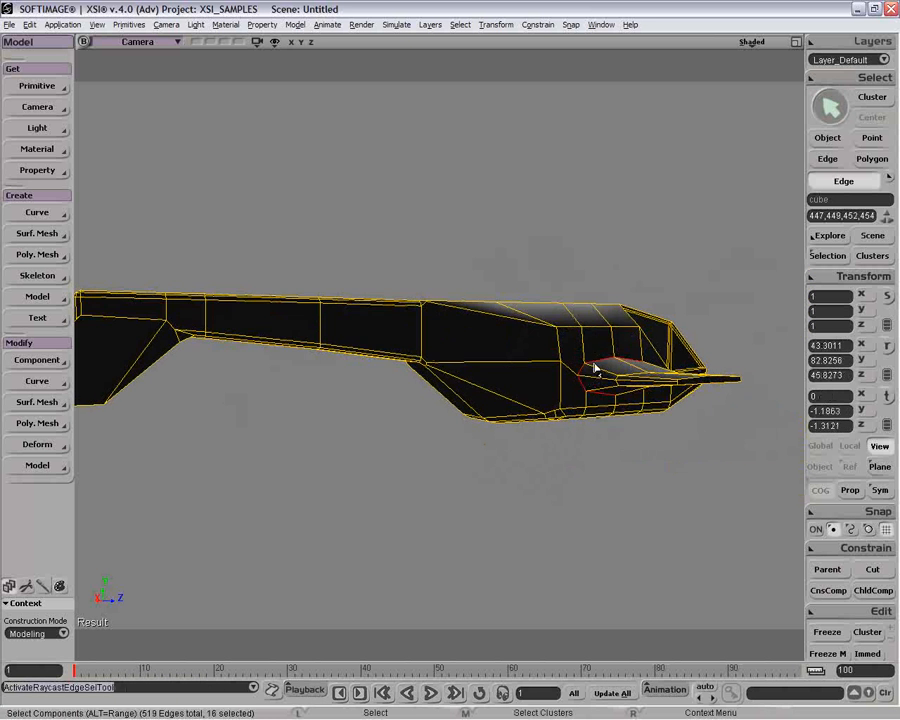
{"action": "key", "text": "o"}
{"action": "left_click_drag", "start_coordinate": [646, 364], "coordinate": [509, 462]}
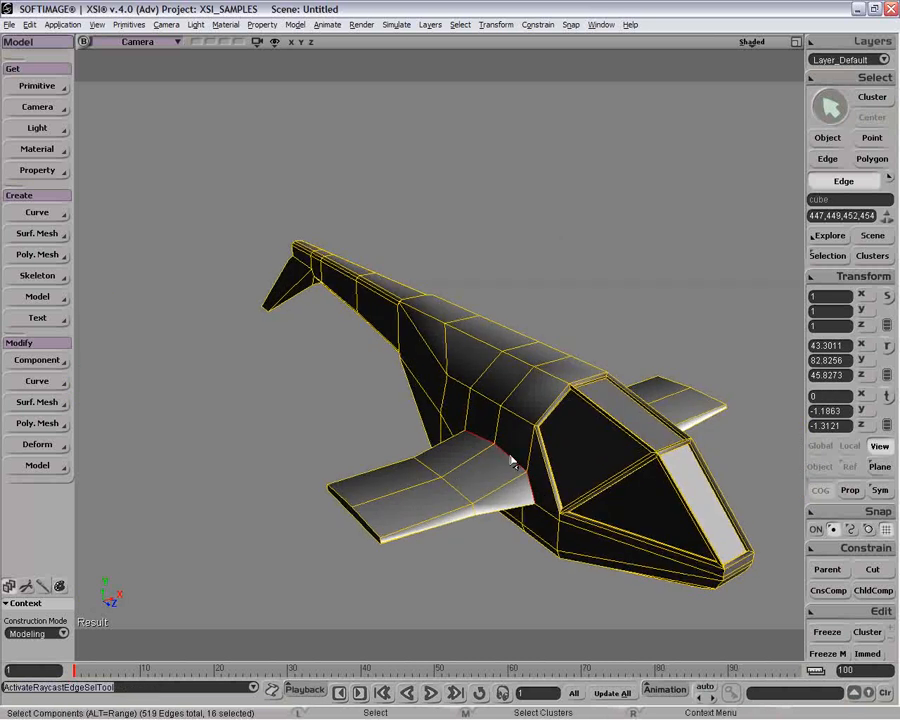
{"action": "right_click", "coordinate": [509, 462]}
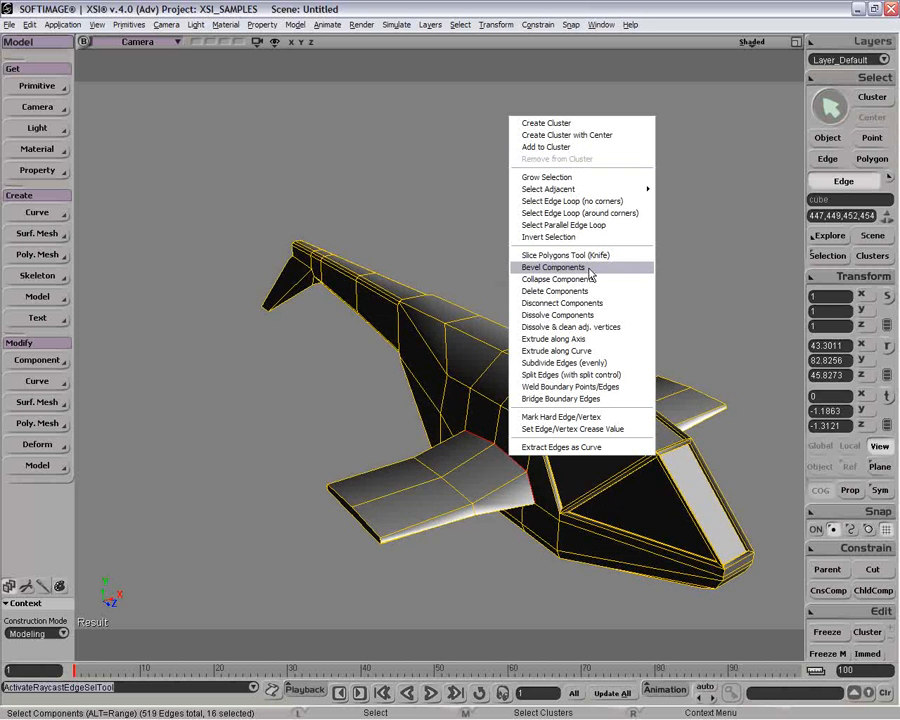
{"action": "left_click", "coordinate": [590, 274]}
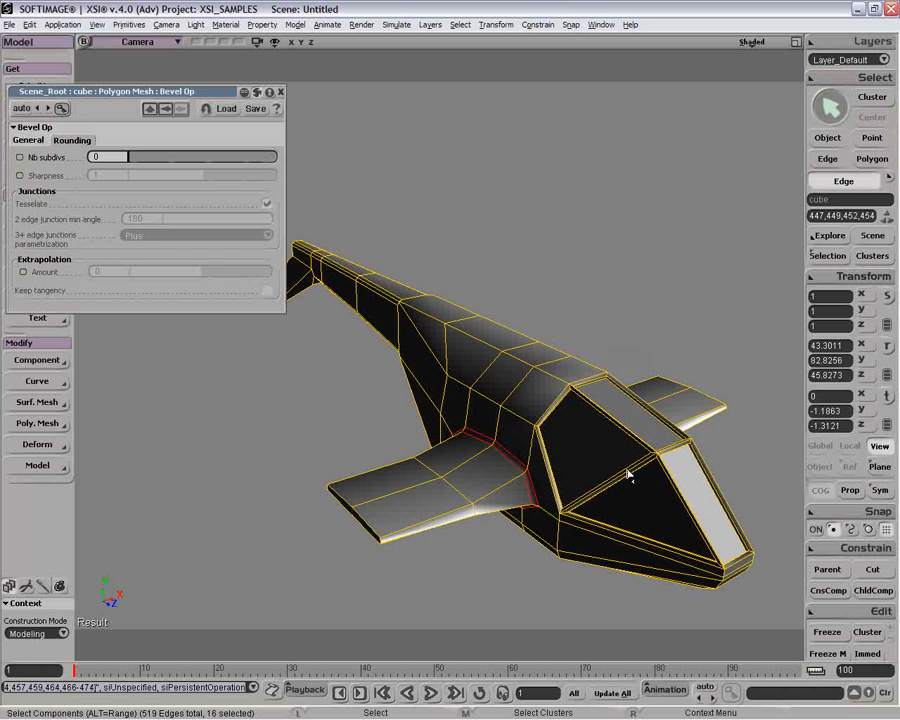
- Give the wing-root bevel 1 rounding subdivision and a distance of 1.238
{"action": "key", "text": "o"}
{"action": "left_click_drag", "start_coordinate": [628, 474], "coordinate": [486, 470]}
{"action": "key", "text": "p"}
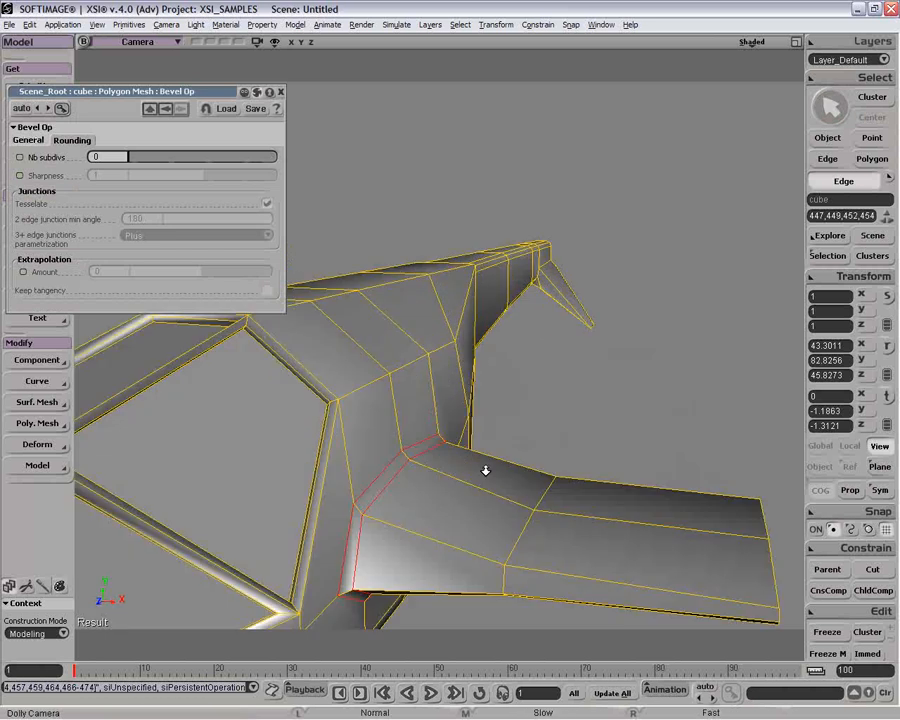
{"action": "key", "text": "space"}
{"action": "left_click", "coordinate": [143, 158]}
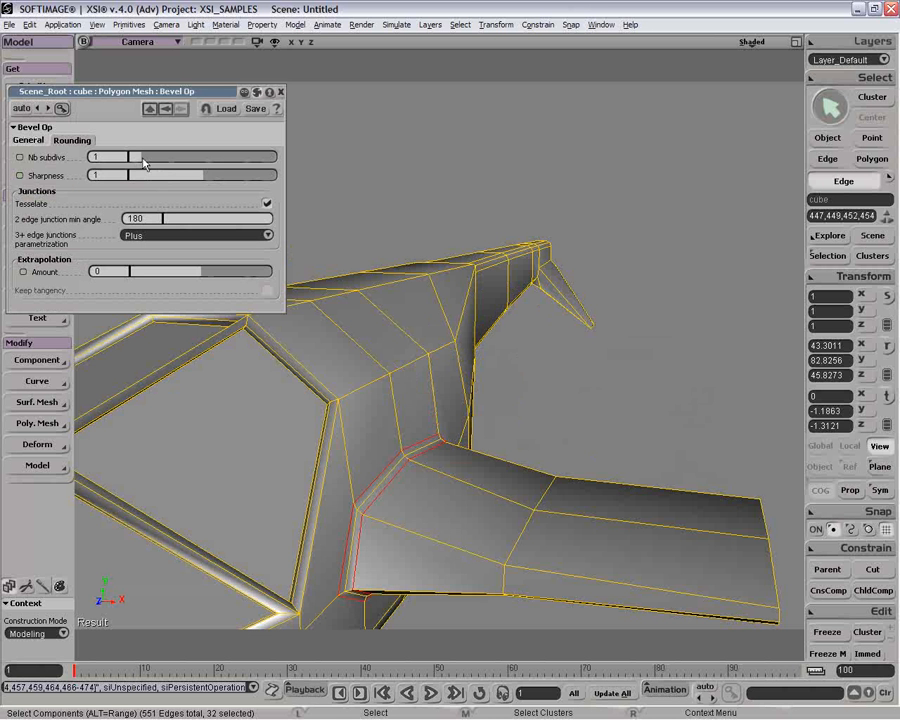
{"action": "left_click", "coordinate": [28, 140]}
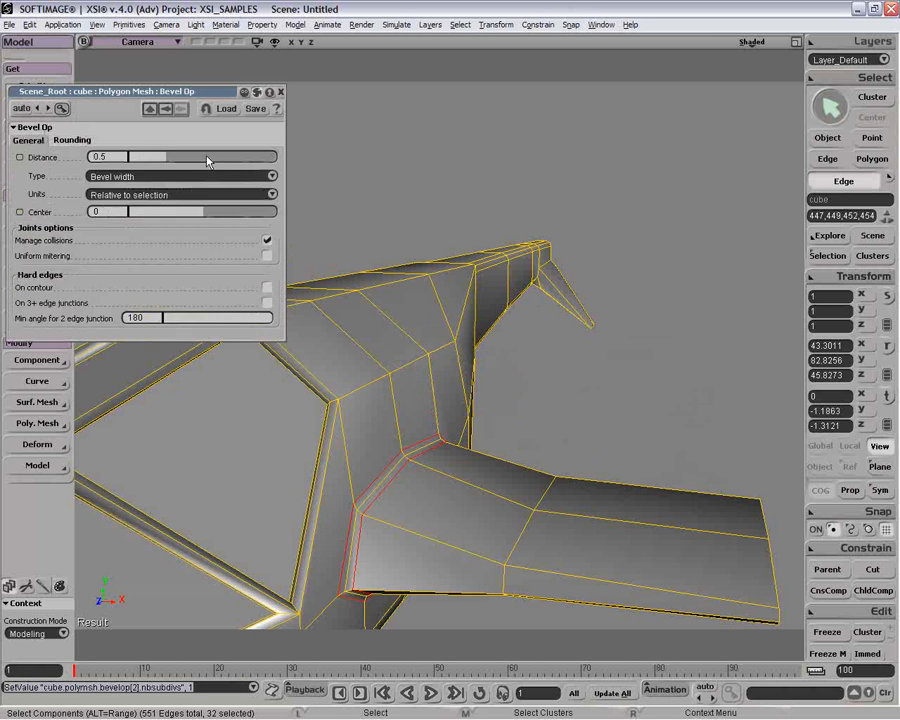
{"action": "left_click_drag", "start_coordinate": [180, 161], "coordinate": [228, 165]}
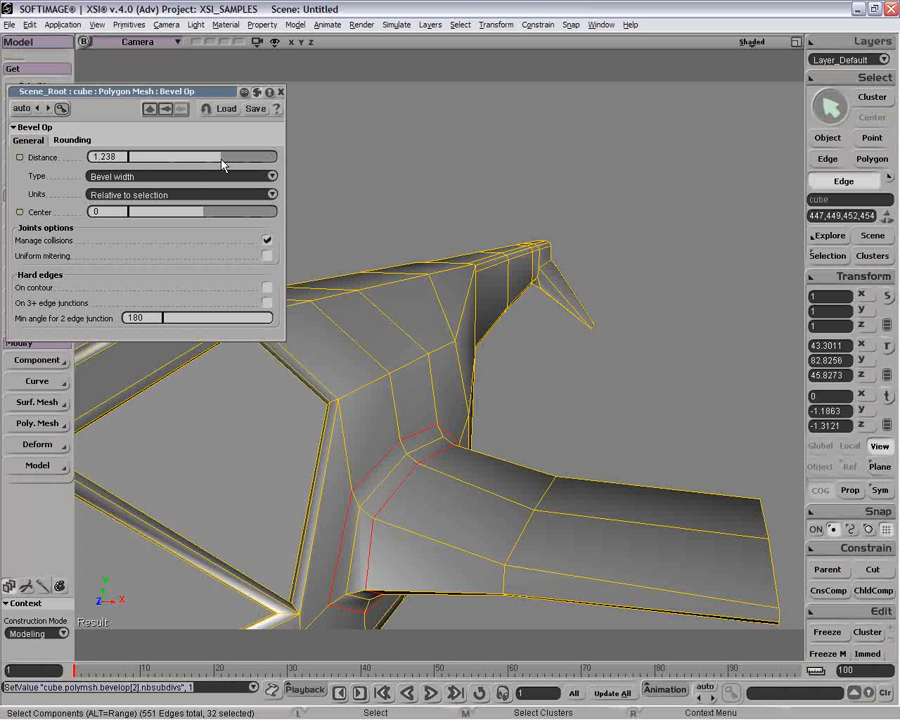
{"action": "double_click", "coordinate": [229, 96]}
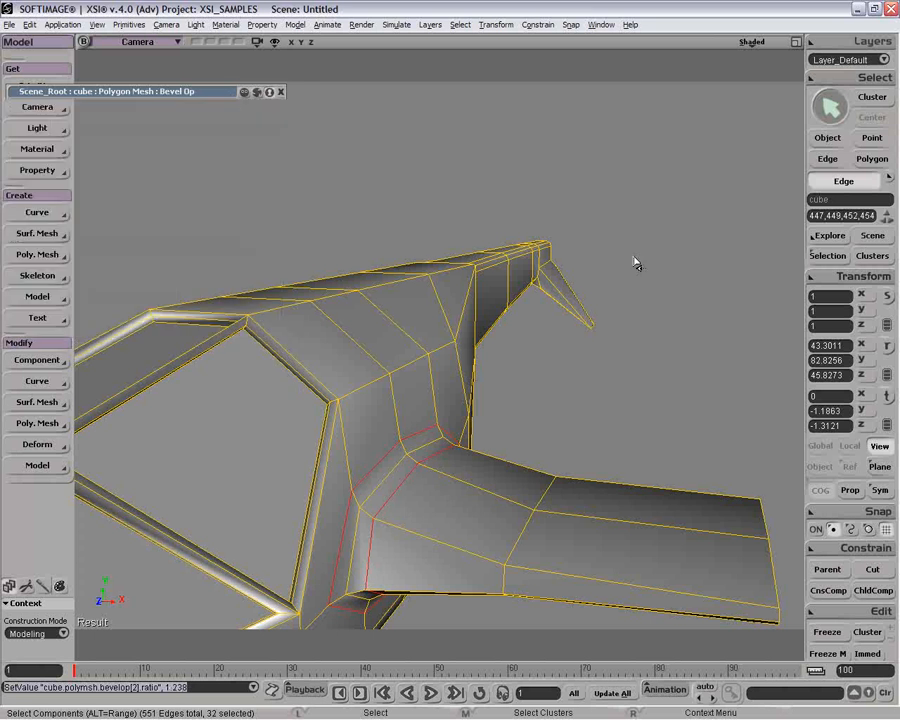
- Examine the shading and topology of the bevelled wing joint with the mesh deselected and reselected
{"action": "key", "text": "space"}
{"action": "left_click", "coordinate": [649, 214]}
{"action": "key", "text": "space"}
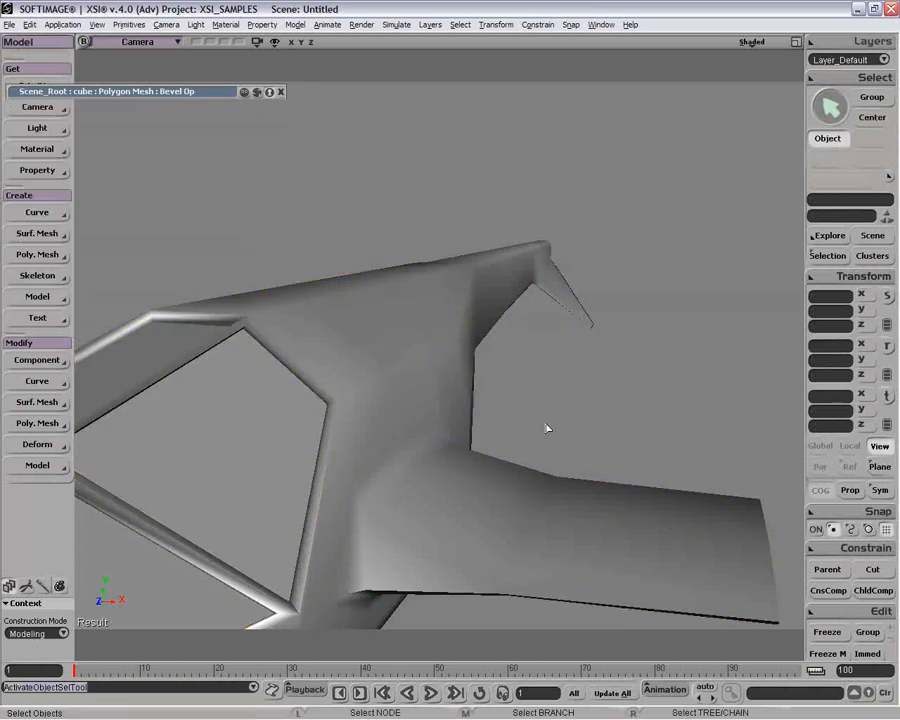
{"action": "key", "text": "p"}
{"action": "left_click_drag", "start_coordinate": [538, 482], "coordinate": [530, 264]}
{"action": "key", "text": "o"}
{"action": "left_click_drag", "start_coordinate": [430, 390], "coordinate": [394, 470]}
{"action": "key", "text": "space"}
{"action": "left_click", "coordinate": [432, 438]}
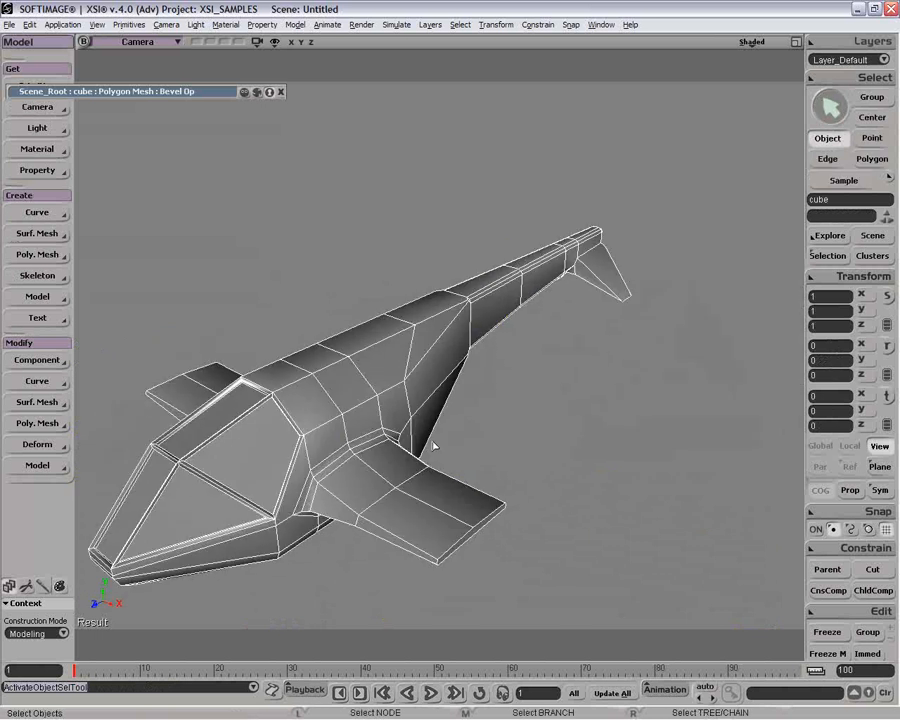
- Select the vertical column of points near the wings' leading edge in the Right view and scale it down vertically
{"action": "left_click", "coordinate": [795, 42]}
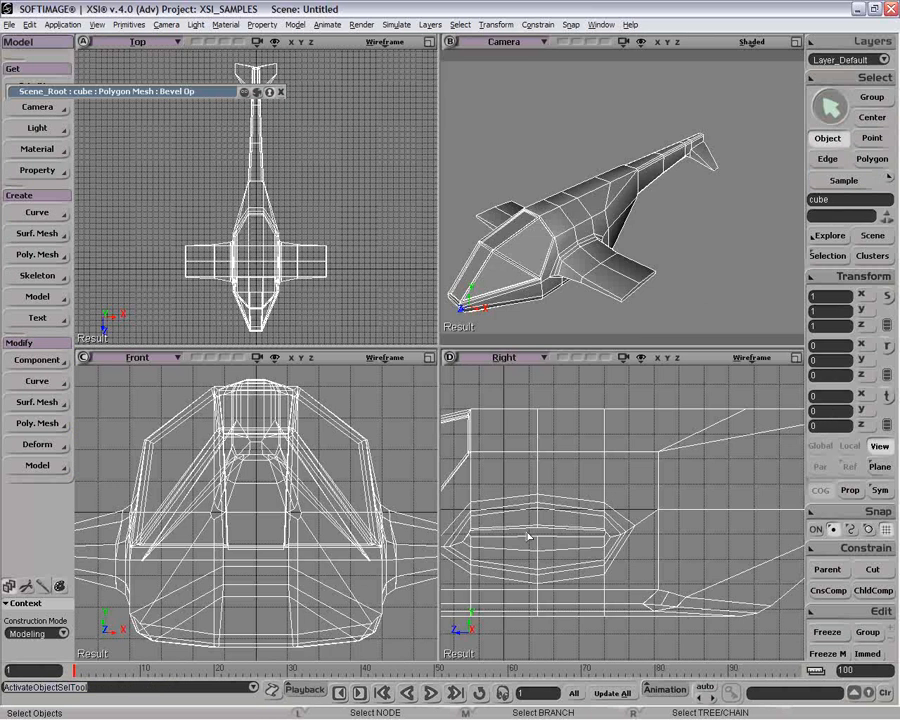
{"action": "key", "text": "z"}
{"action": "middle_click_drag", "start_coordinate": [540, 525], "coordinate": [593, 531]}
{"action": "key", "text": "t"}
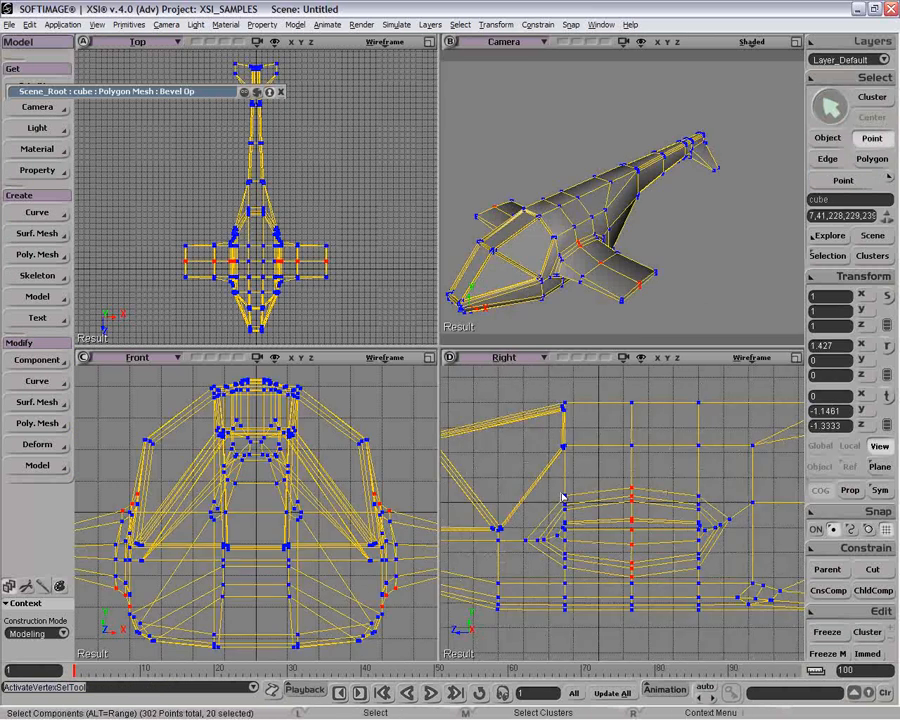
{"action": "left_click_drag", "start_coordinate": [563, 497], "coordinate": [585, 573]}
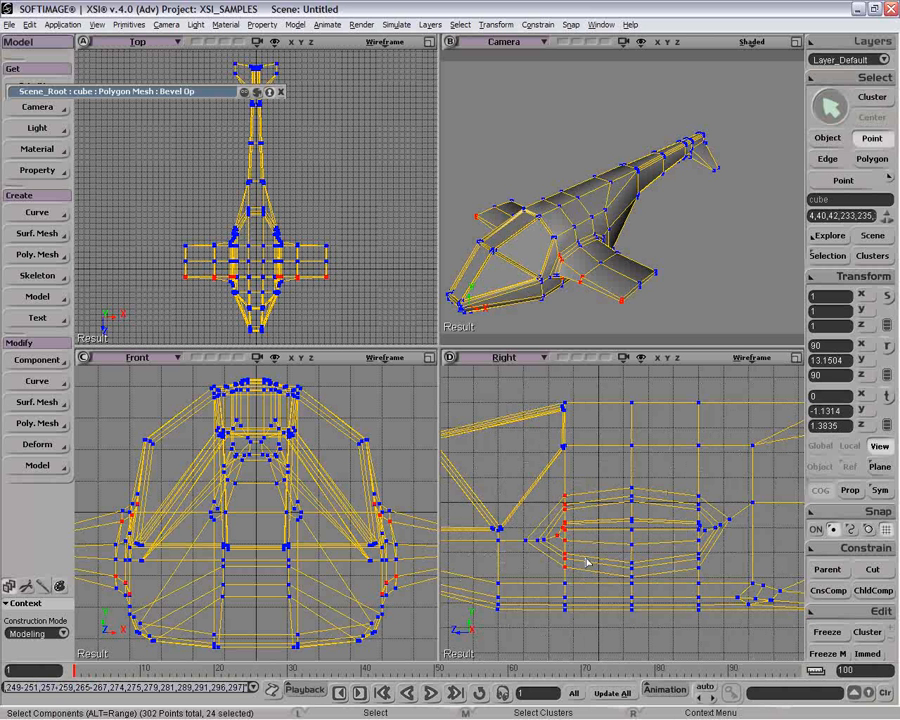
{"action": "key", "text": "x"}
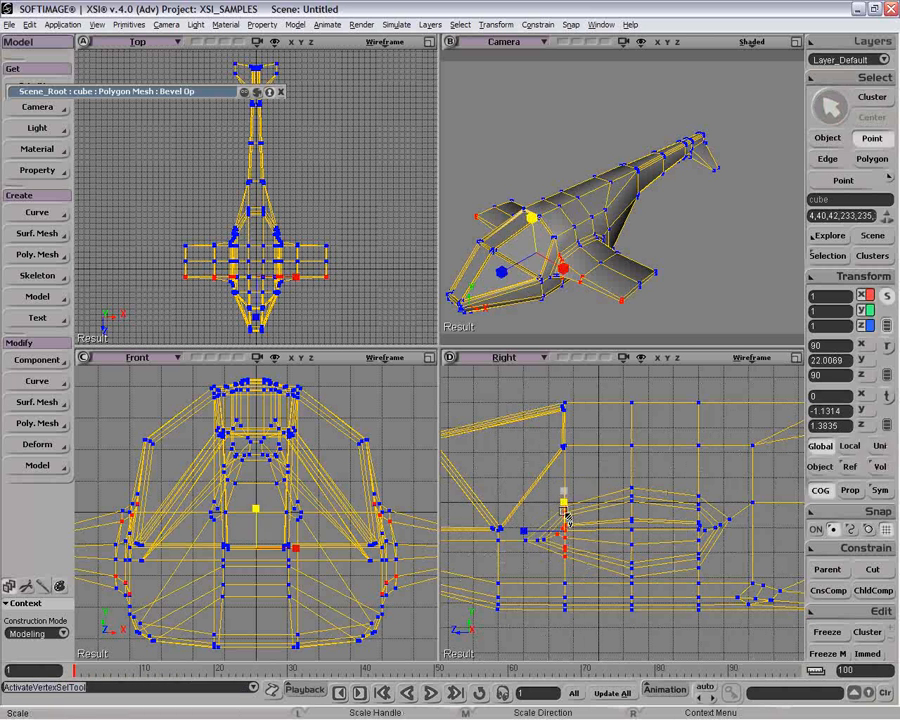
{"action": "key", "text": "space"}
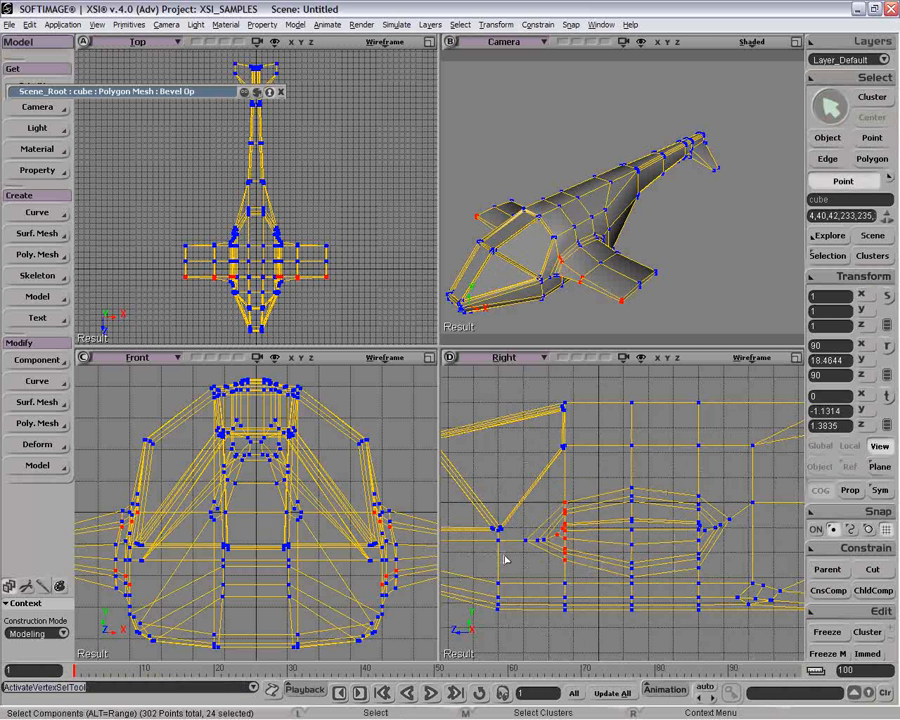
- Select the frontmost wing-root points and move them forward along Z to about 2.72
{"action": "left_click_drag", "start_coordinate": [514, 524], "coordinate": [560, 550]}
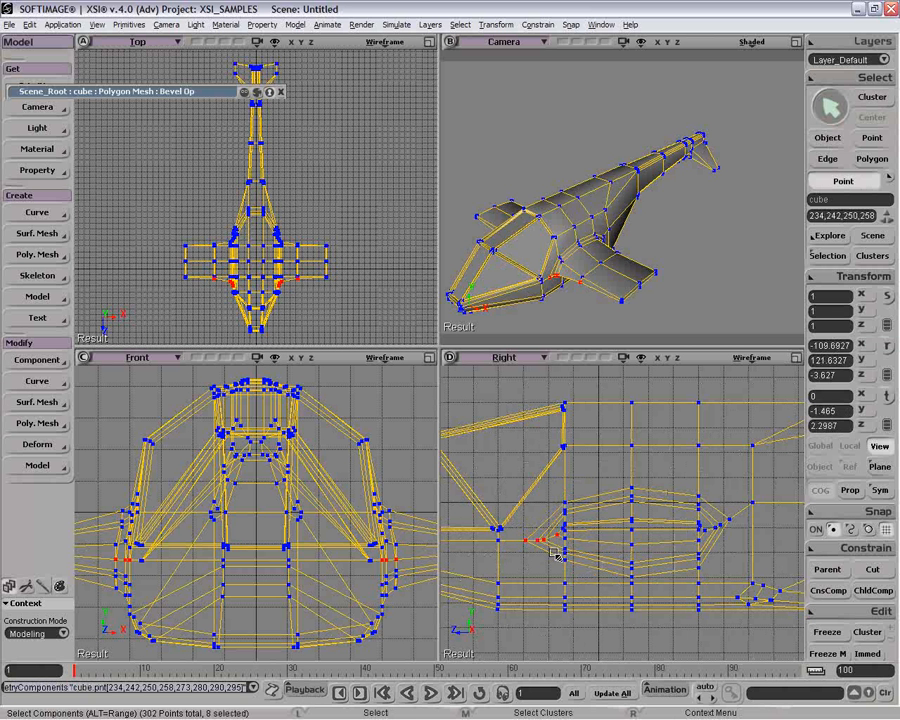
{"action": "key", "text": "x"}
{"action": "key", "text": "v"}
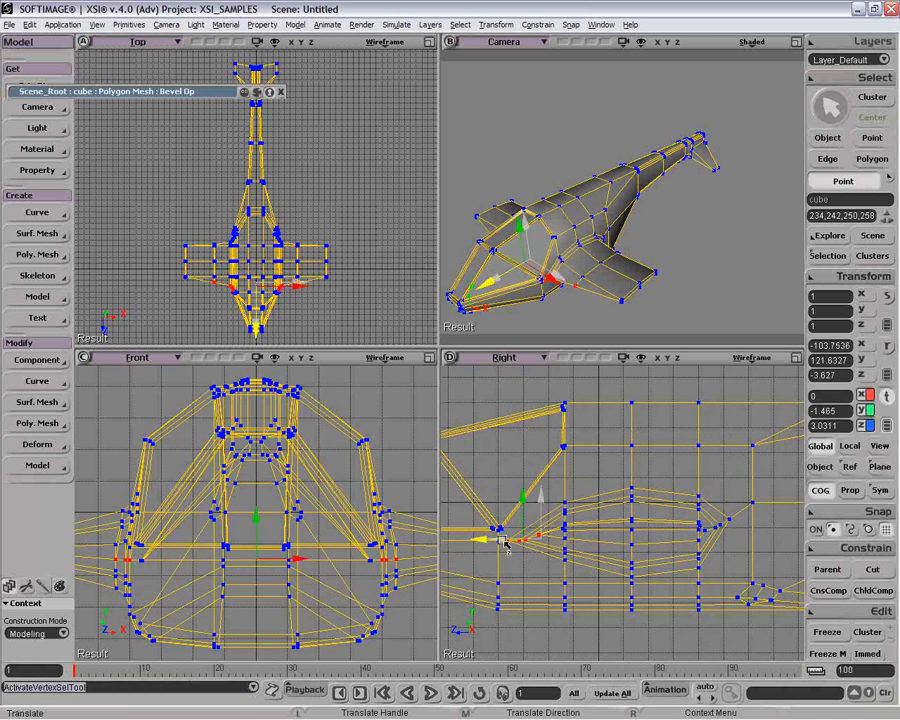
{"action": "left_click_drag", "start_coordinate": [505, 542], "coordinate": [513, 544]}
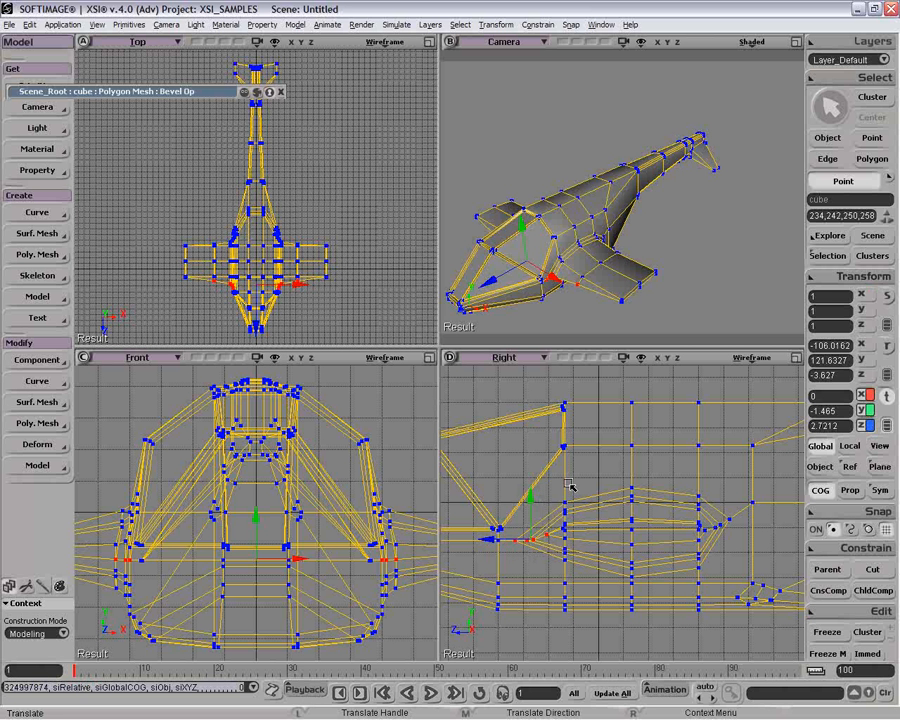
- Select the remaining wing and wing-root points and move them back along Z to about -2.62
{"action": "key", "text": "space"}
{"action": "left_click_drag", "start_coordinate": [558, 485], "coordinate": [727, 580]}
{"action": "key", "text": "v"}
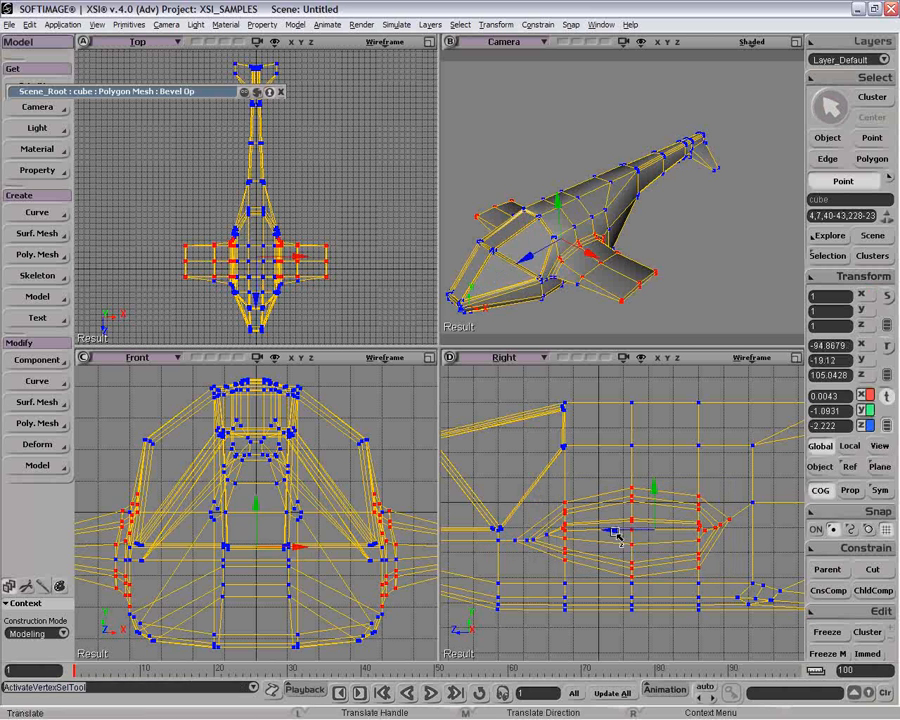
{"action": "left_click_drag", "start_coordinate": [622, 537], "coordinate": [611, 477]}
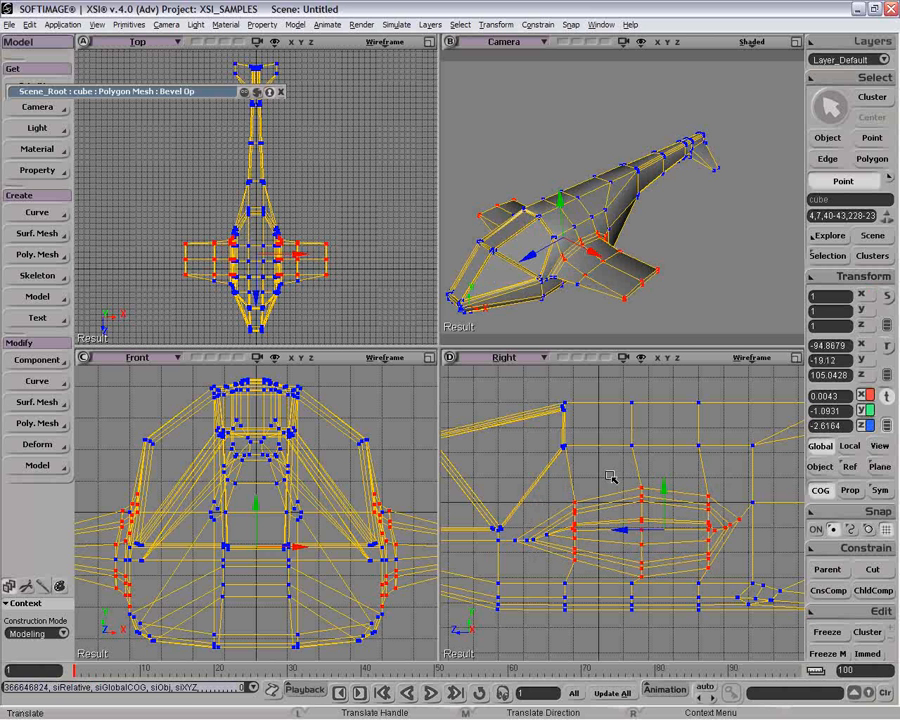
- Select the outer points of both wings in the Top view and move them backward along Z
{"action": "key", "text": "t"}
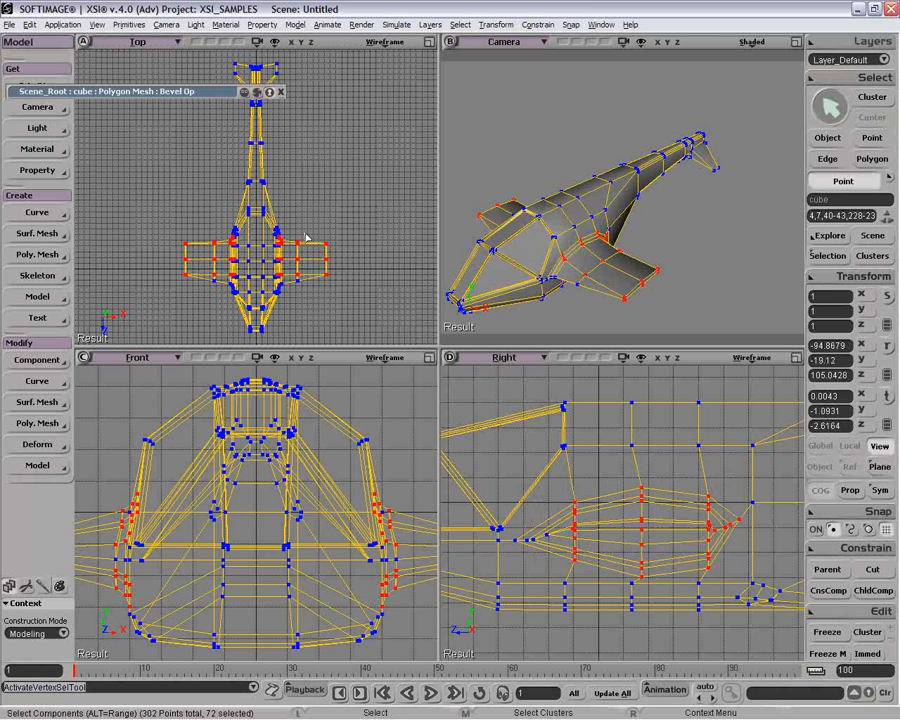
{"action": "left_click_drag", "start_coordinate": [294, 230], "coordinate": [335, 305]}
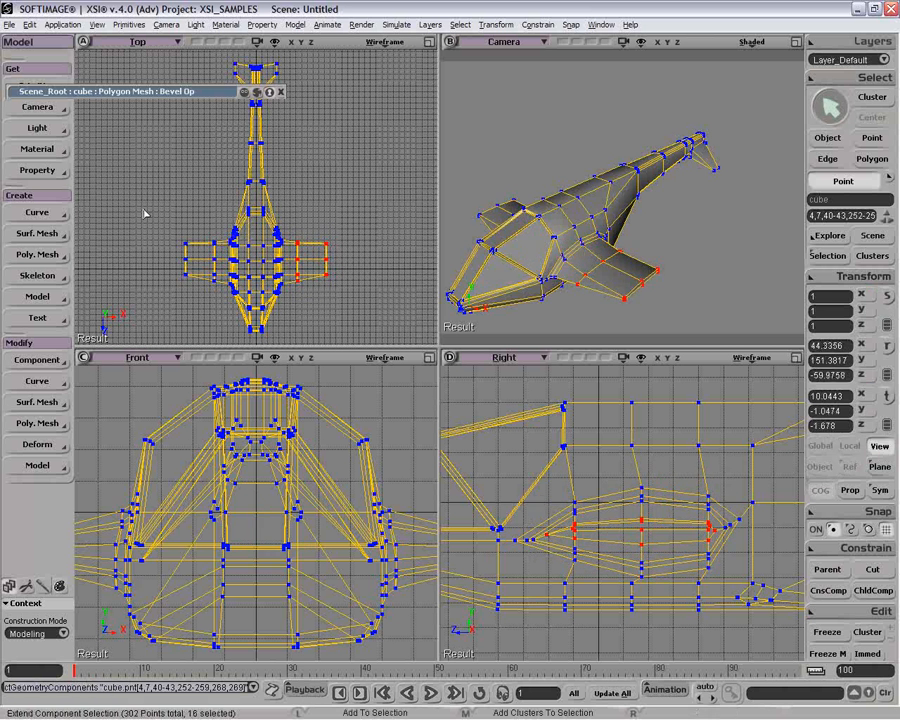
{"action": "left_click_drag", "start_coordinate": [157, 202], "coordinate": [258, 299], "text": "shift"}
{"action": "key", "text": "v"}
{"action": "key", "text": "ctrl+z"}
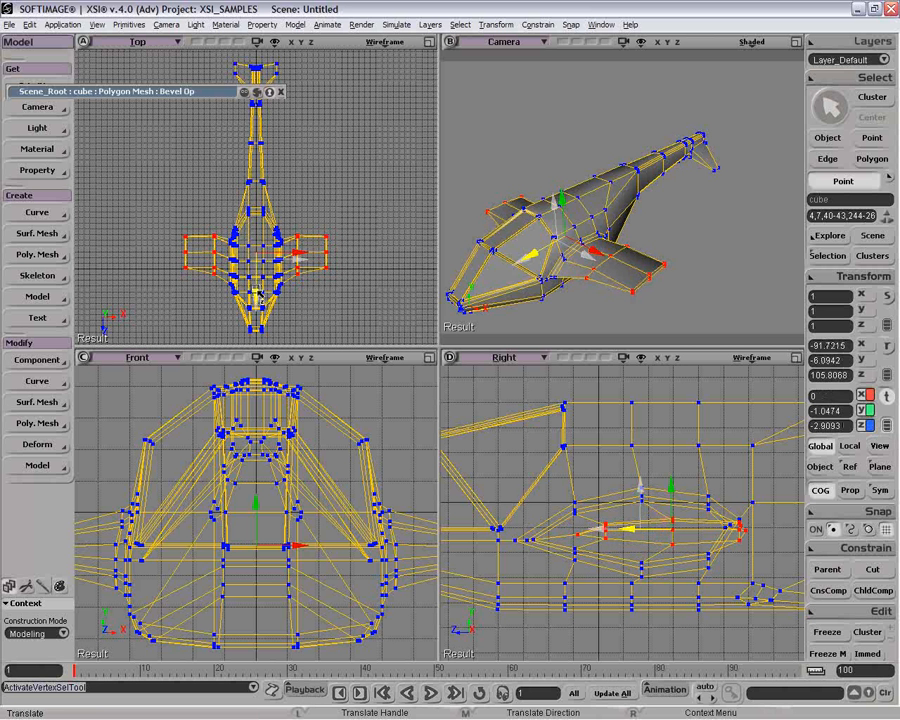
{"action": "key", "text": "space"}
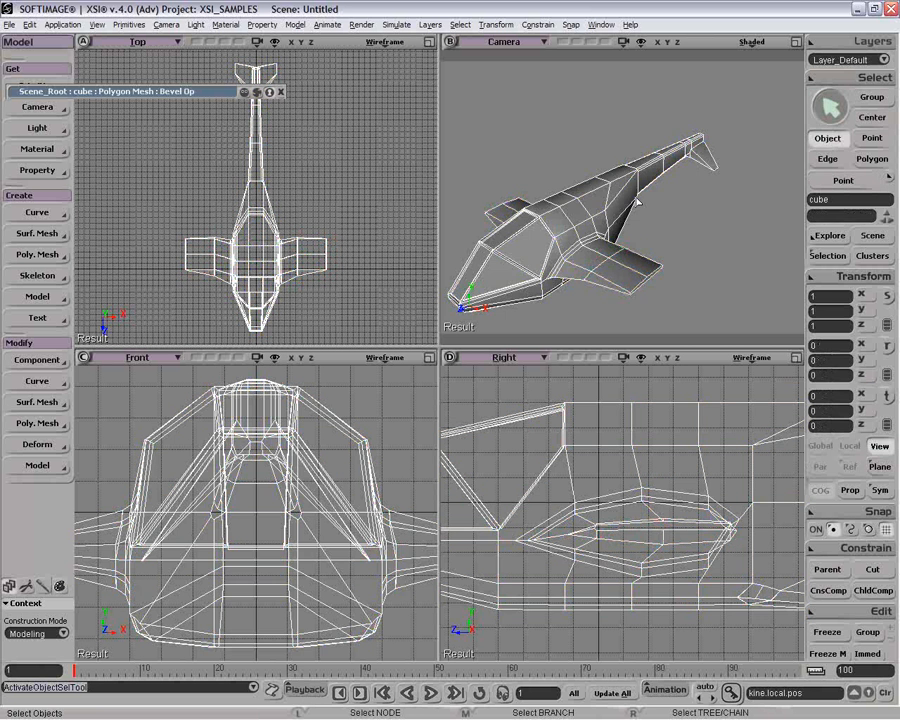
- Select the three polygons along the fuselage roof behind the cockpit and extrude them upward to about Y 5.54
{"action": "left_click", "coordinate": [795, 42]}
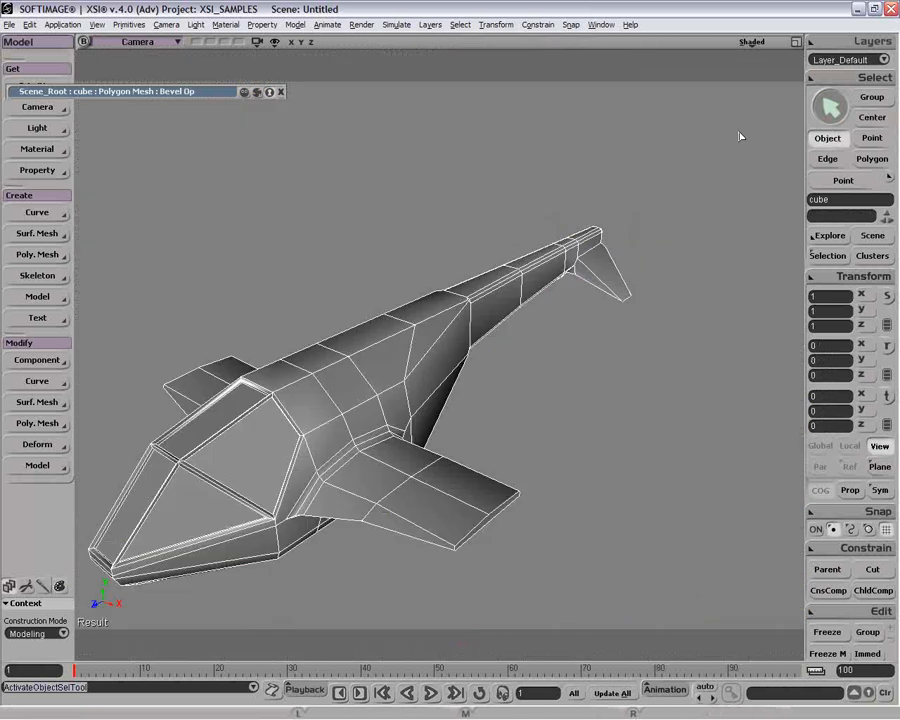
{"action": "key", "text": "o"}
{"action": "left_click_drag", "start_coordinate": [740, 137], "coordinate": [603, 267]}
{"action": "key", "text": "p"}
{"action": "key", "text": "o"}
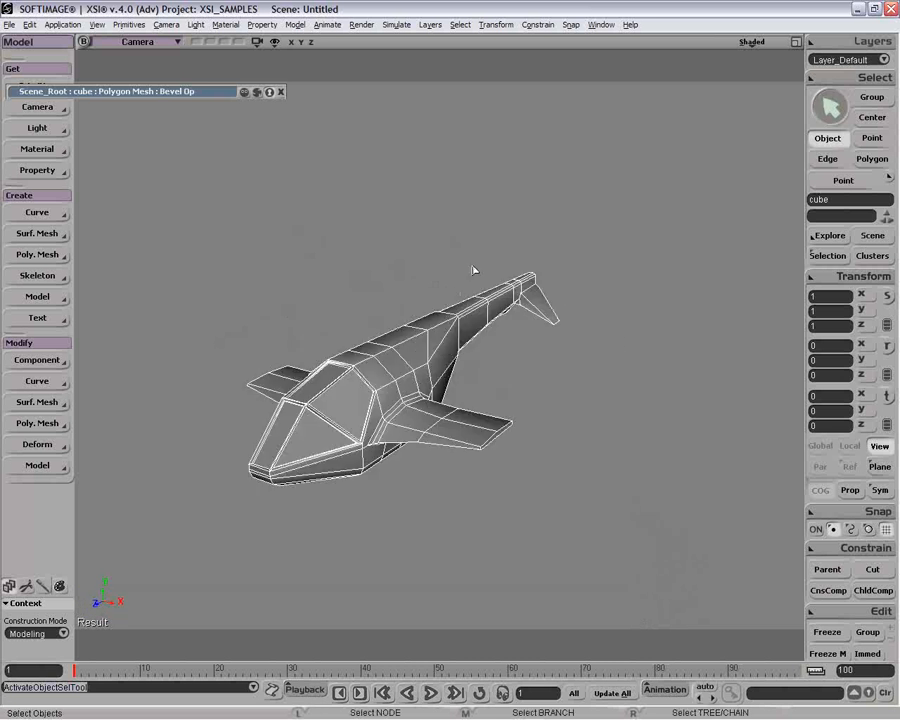
{"action": "left_click_drag", "start_coordinate": [387, 347], "coordinate": [353, 393]}
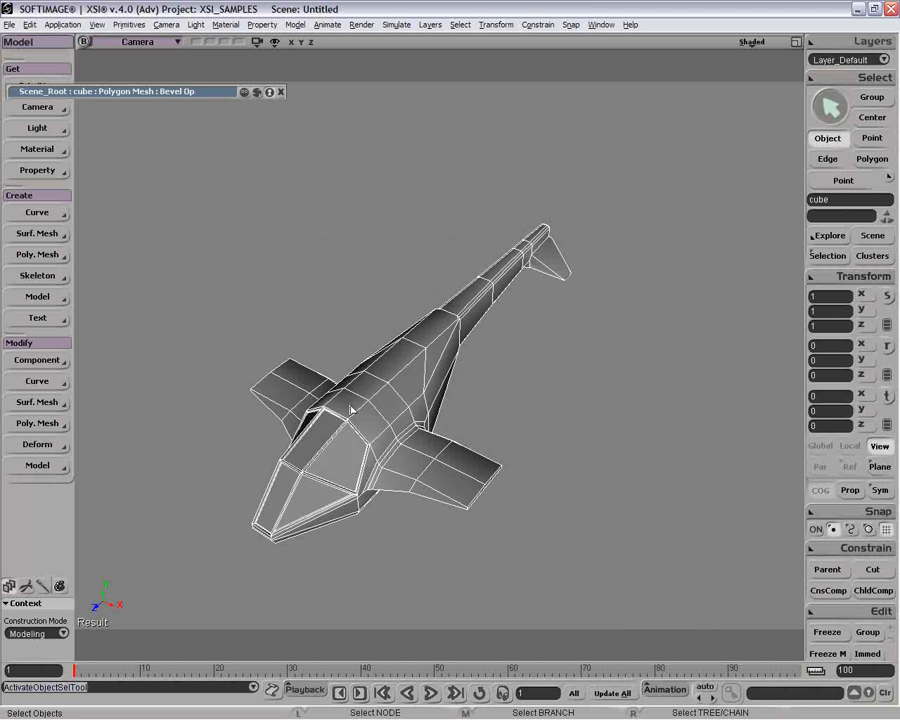
{"action": "key", "text": "u"}
{"action": "left_click_drag", "start_coordinate": [352, 410], "coordinate": [400, 372]}
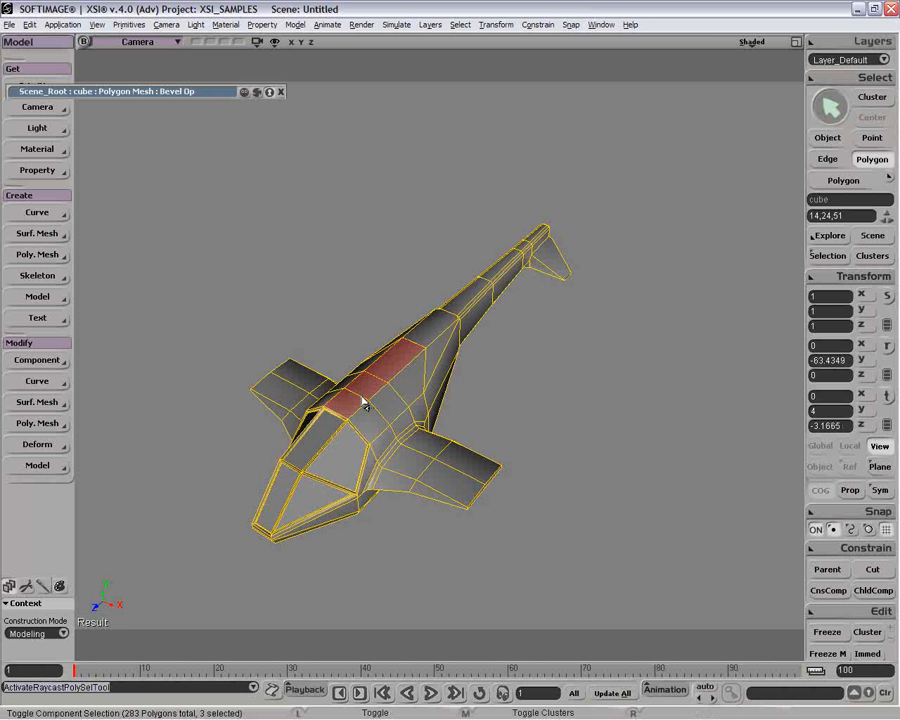
{"action": "key", "text": "v"}
{"action": "left_click_drag", "start_coordinate": [368, 380], "coordinate": [368, 352]}
- Scale the raised roof polygons along X
{"action": "key", "text": "x"}
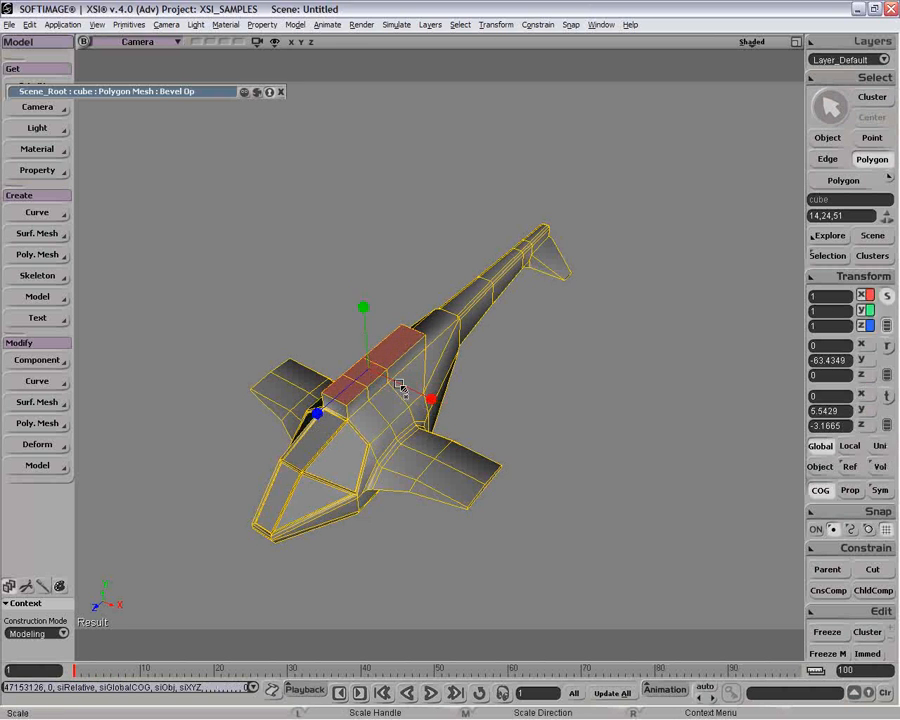
{"action": "left_click_drag", "start_coordinate": [430, 398], "coordinate": [374, 340]}
{"action": "key", "text": "o"}
- Delete the two upper rear corner points of the raised roof block
{"action": "left_click", "coordinate": [795, 42]}
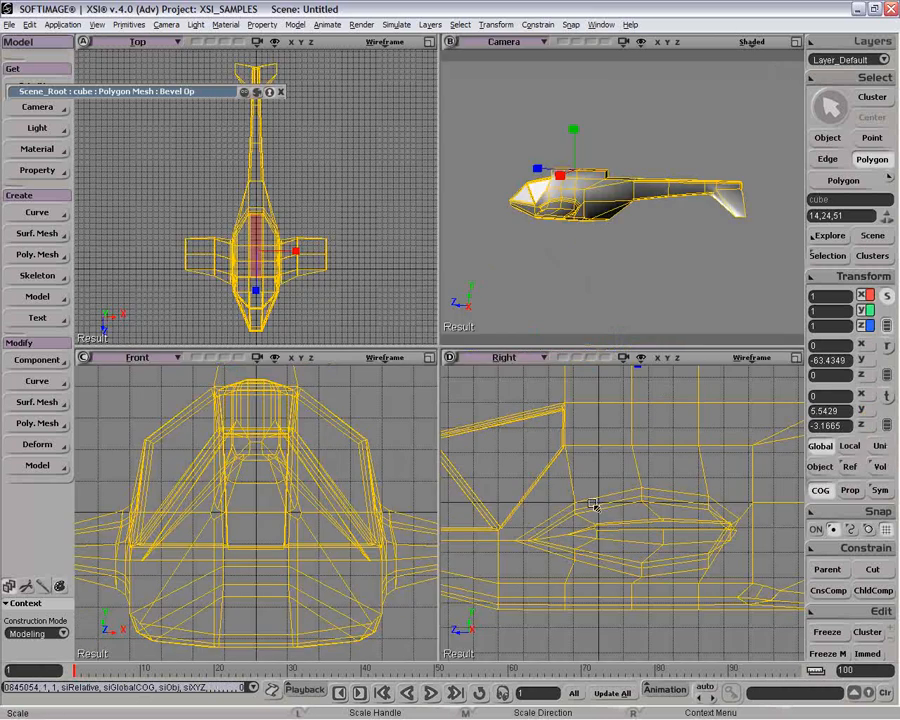
{"action": "key", "text": "f"}
{"action": "key", "text": "z"}
{"action": "left_click_drag", "start_coordinate": [725, 541], "coordinate": [619, 541]}
{"action": "key", "text": "t"}
{"action": "left_click_drag", "start_coordinate": [666, 488], "coordinate": [706, 524]}
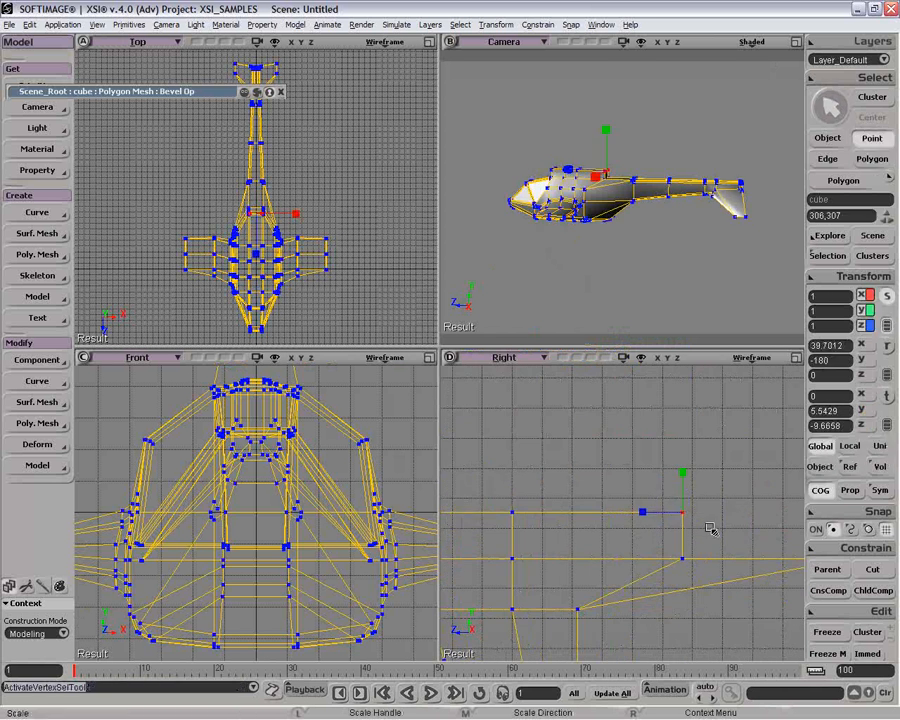
{"action": "key", "text": "Delete"}
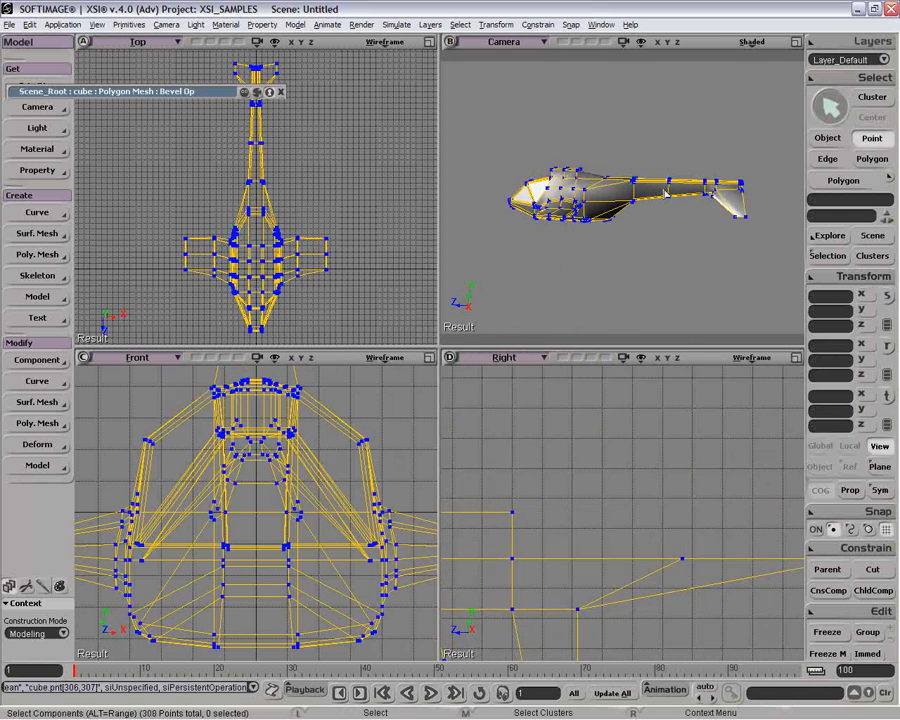
- Add an edge from the raised roof block's rear upper corner point to the fuselage roof point behind it
{"action": "key", "text": "o"}
{"action": "left_click_drag", "start_coordinate": [651, 175], "coordinate": [629, 157]}
{"action": "key", "text": "p"}
{"action": "key", "text": "backslash"}
{"action": "left_click", "coordinate": [513, 130]}
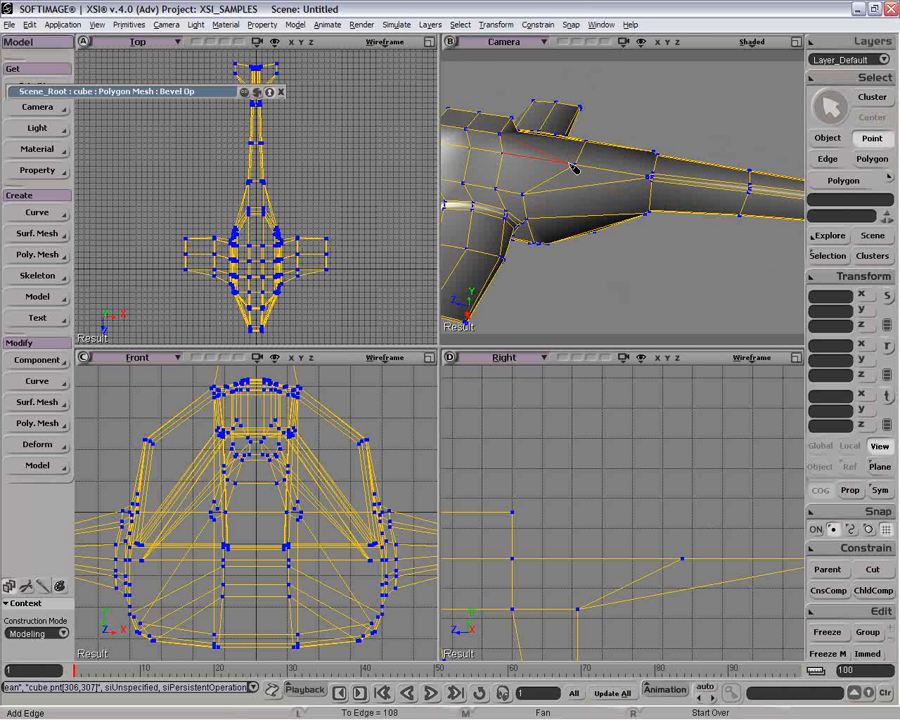
{"action": "left_click", "coordinate": [578, 171]}
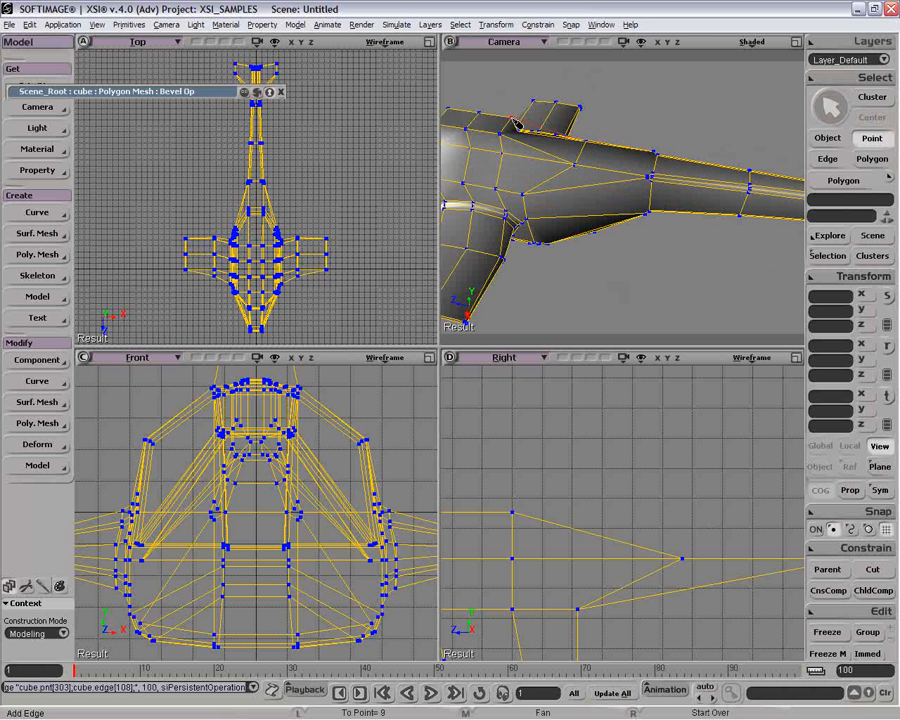
- Finish the edge joining the raised roof block's remaining rear upper corner to the fuselage roof, and exit the Add Edge tool
{"action": "left_click", "coordinate": [511, 119]}
{"action": "right_click", "coordinate": [697, 100]}
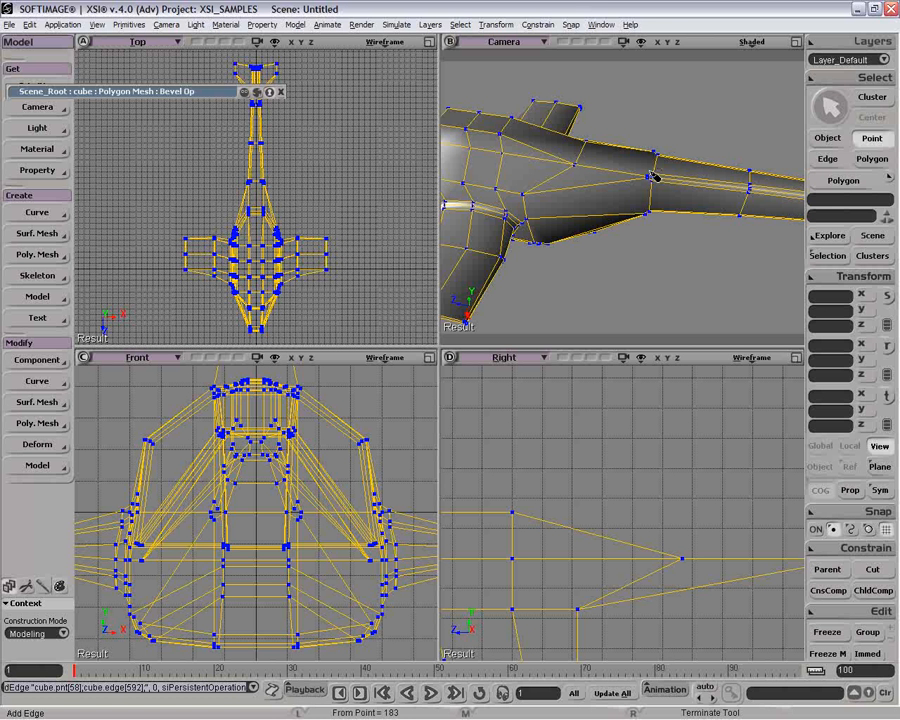
- Bevel the six edges running lengthwise along both upper sides of the raised roof block and its rear slope
{"action": "key", "text": "o"}
{"action": "left_click_drag", "start_coordinate": [635, 169], "coordinate": [545, 172]}
{"action": "key", "text": "i"}
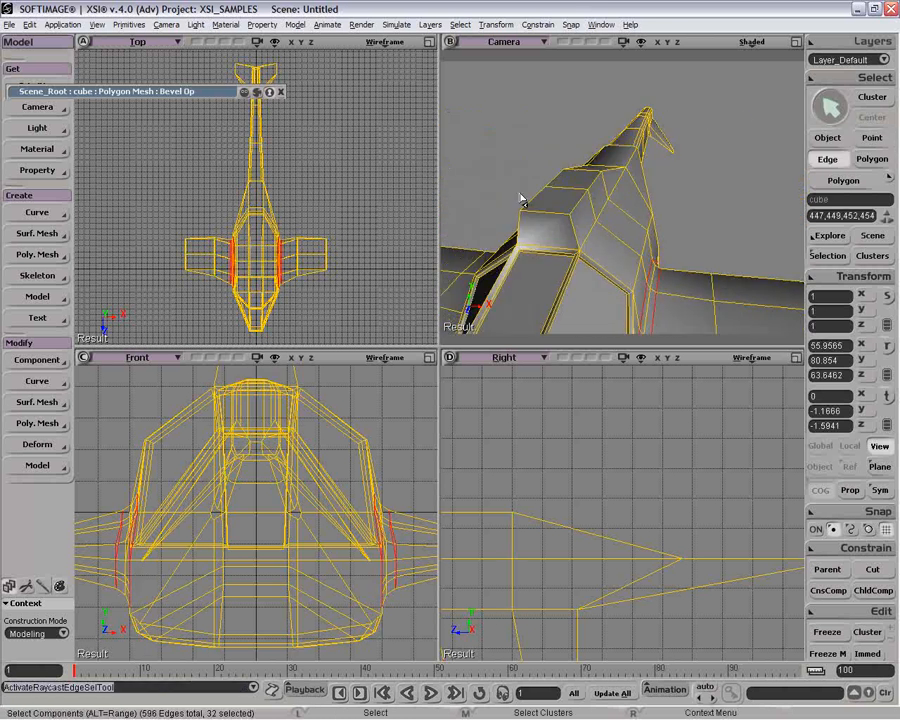
{"action": "left_click", "coordinate": [527, 201]}
{"action": "left_click", "coordinate": [586, 201], "text": "shift"}
{"action": "left_click", "coordinate": [598, 186], "text": "shift"}
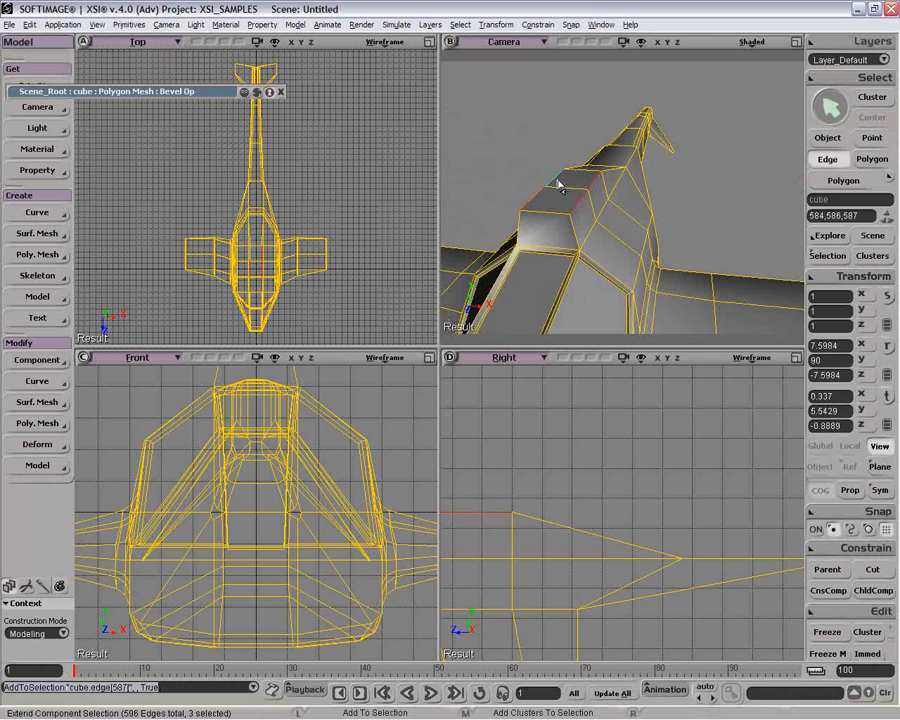
{"action": "left_click", "coordinate": [556, 180], "text": "shift"}
{"action": "left_click", "coordinate": [612, 173], "text": "shift"}
{"action": "left_click", "coordinate": [578, 167], "text": "shift"}
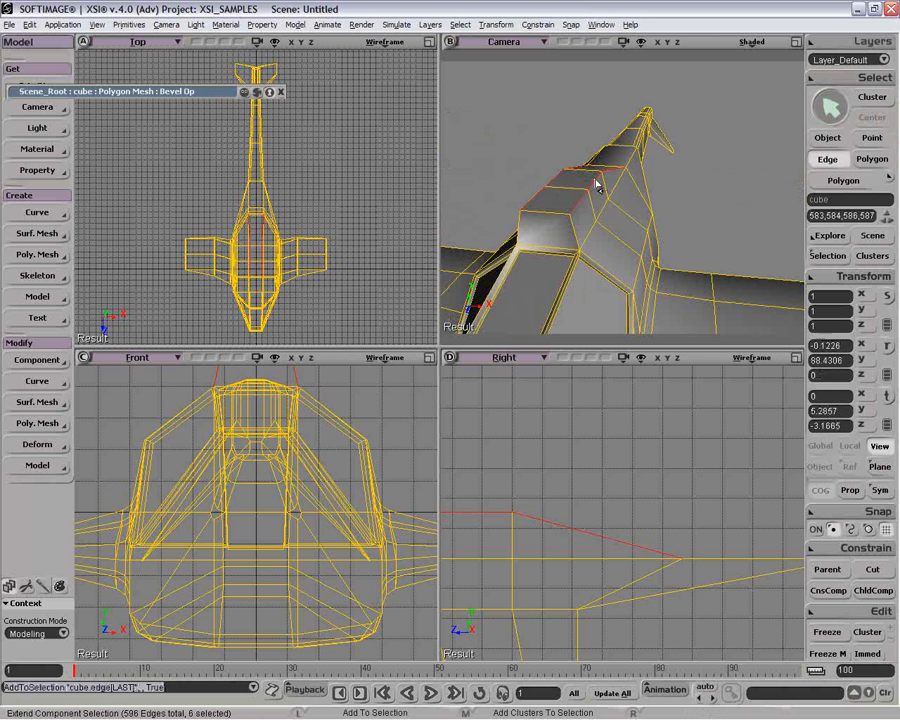
{"action": "key", "text": "backslash"}
{"action": "right_click", "coordinate": [598, 190]}
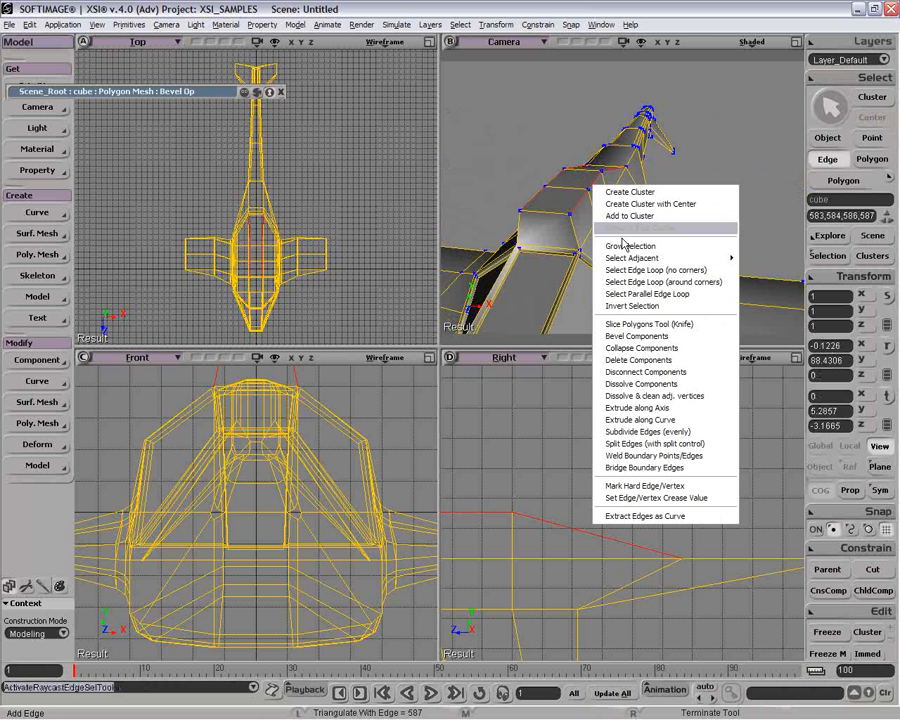
{"action": "left_click", "coordinate": [650, 335]}
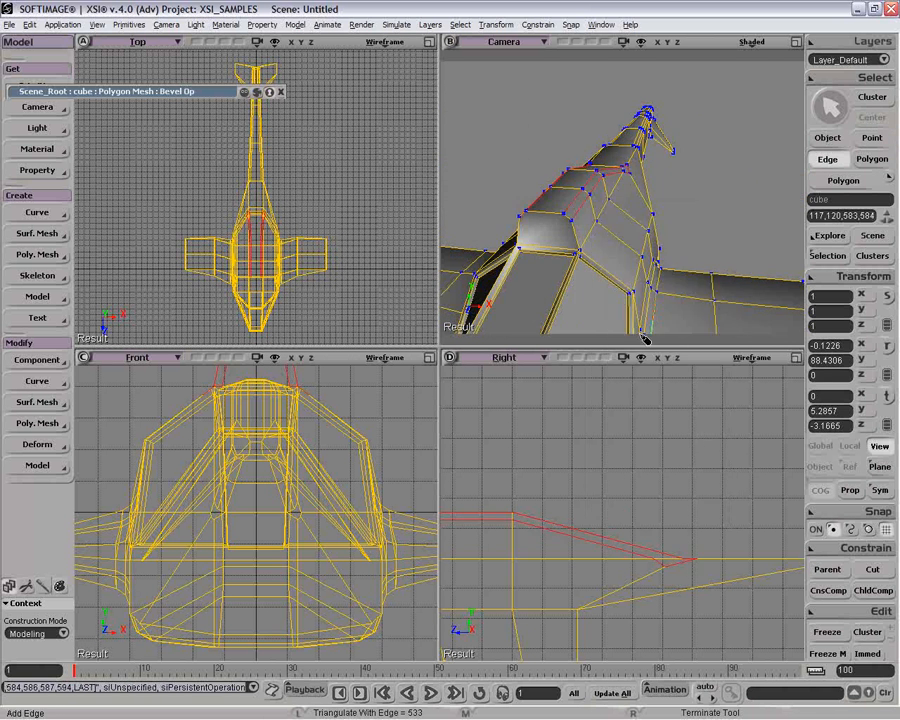
{"action": "key", "text": "space"}
{"action": "left_click", "coordinate": [709, 227]}
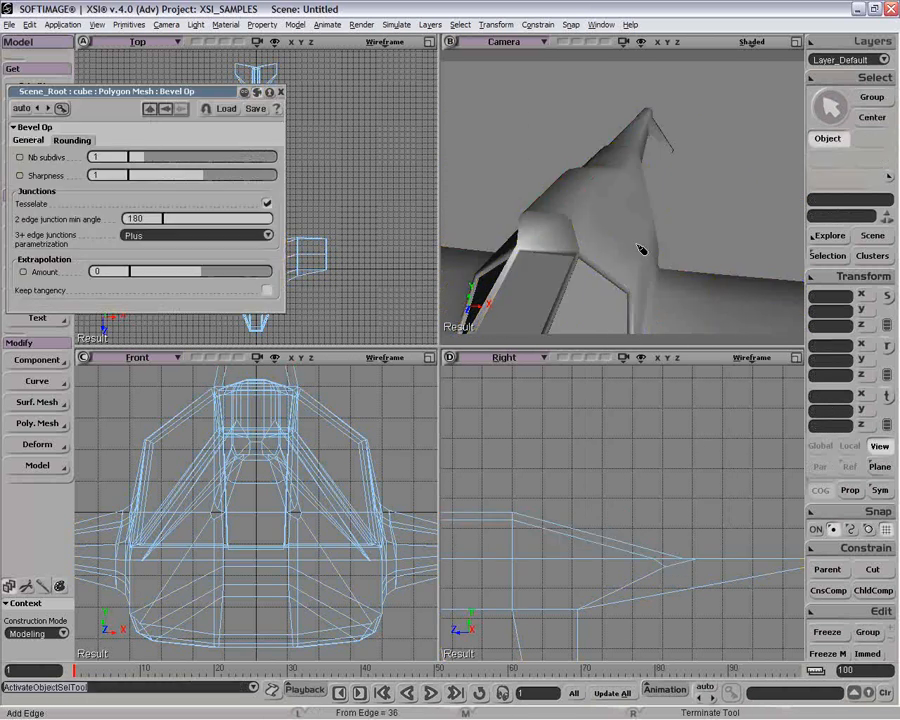
- Duplicate the front polygon of the raised roof block and scale the copy inward to form an inset border
{"action": "key", "text": "o"}
{"action": "left_click_drag", "start_coordinate": [645, 255], "coordinate": [640, 221]}
{"action": "key", "text": "u"}
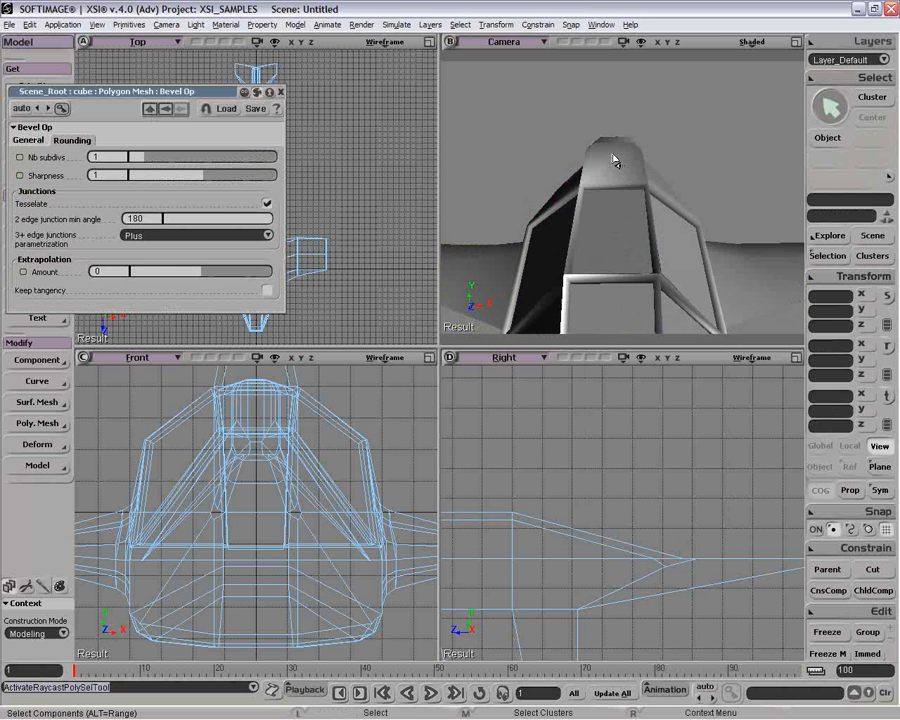
{"action": "key", "text": "space"}
{"action": "key", "text": "u"}
{"action": "left_click", "coordinate": [610, 168]}
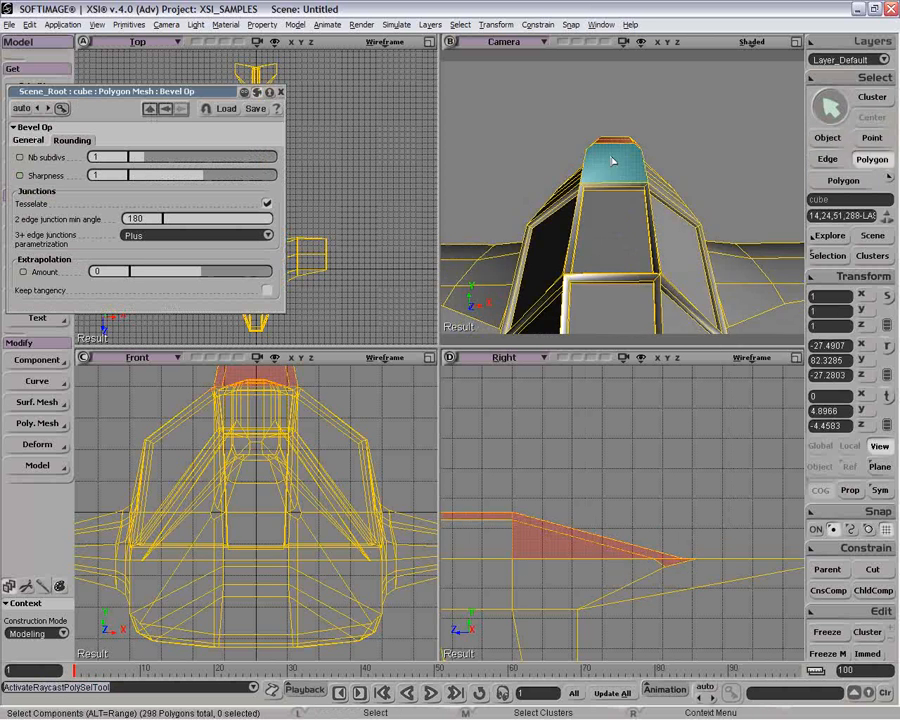
{"action": "key", "text": "o"}
{"action": "left_click_drag", "start_coordinate": [698, 174], "coordinate": [685, 168]}
{"action": "key", "text": "backslash"}
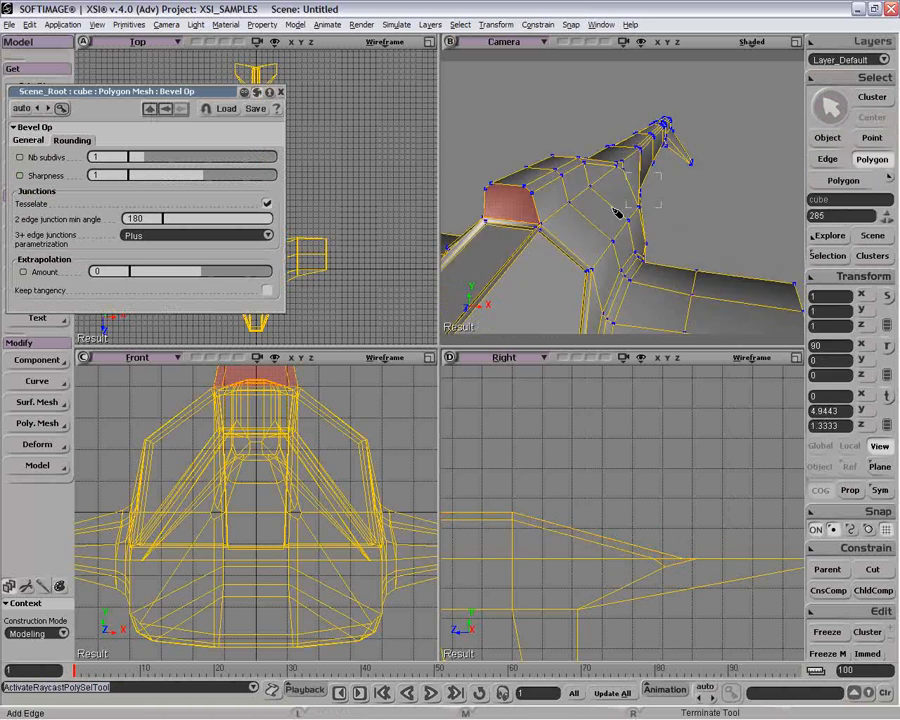
{"action": "key", "text": "ctrl+d"}
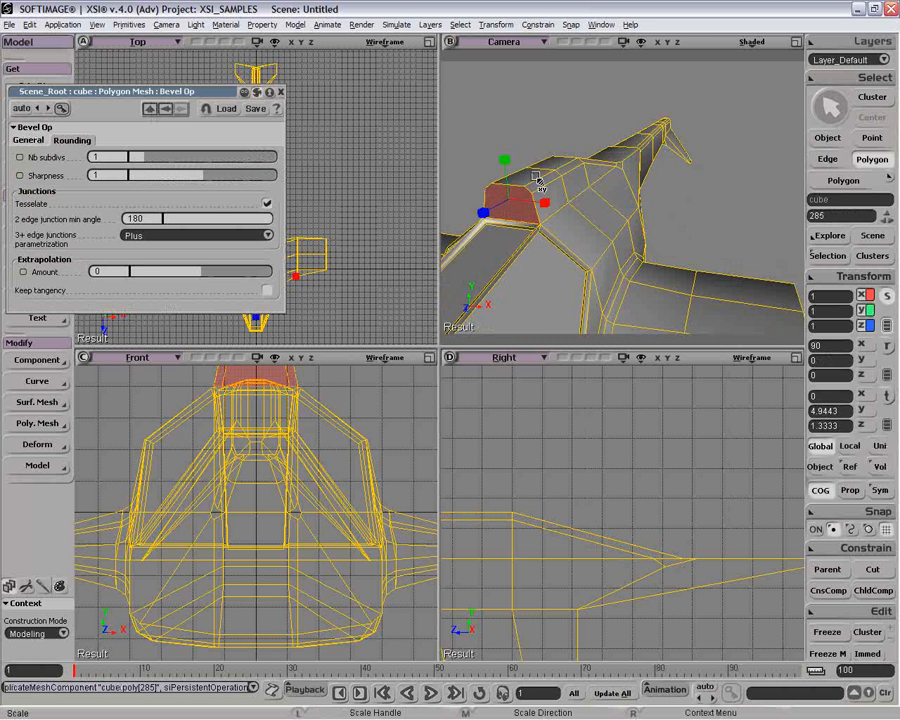
{"action": "left_click_drag", "start_coordinate": [530, 186], "coordinate": [541, 177]}
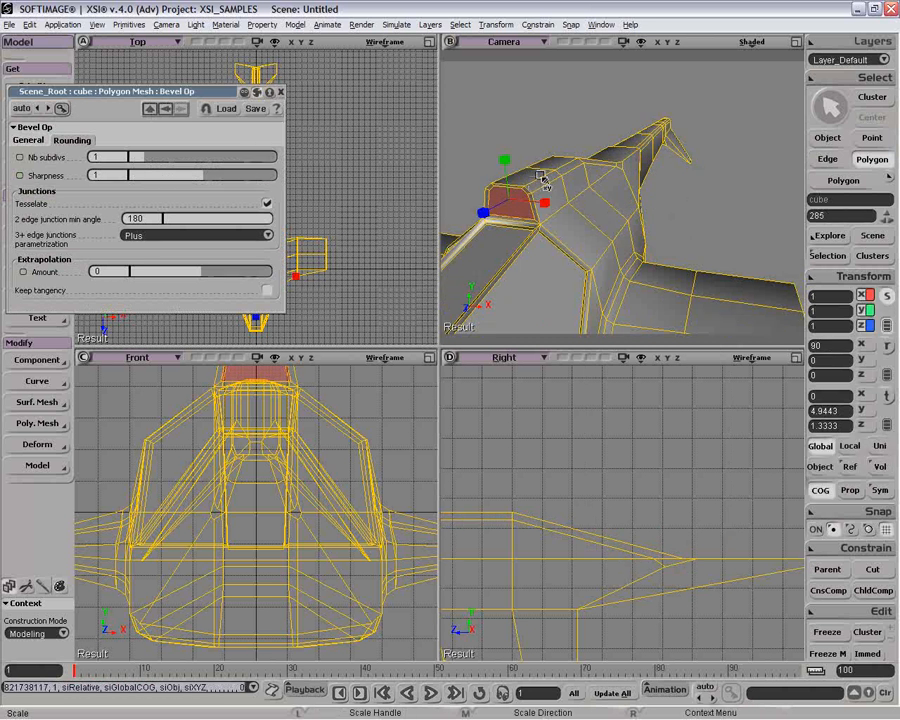
- Duplicate the inset front polygon, move it back to about Z 1.27 and scale it slightly smaller
{"action": "key", "text": "ctrl+d"}
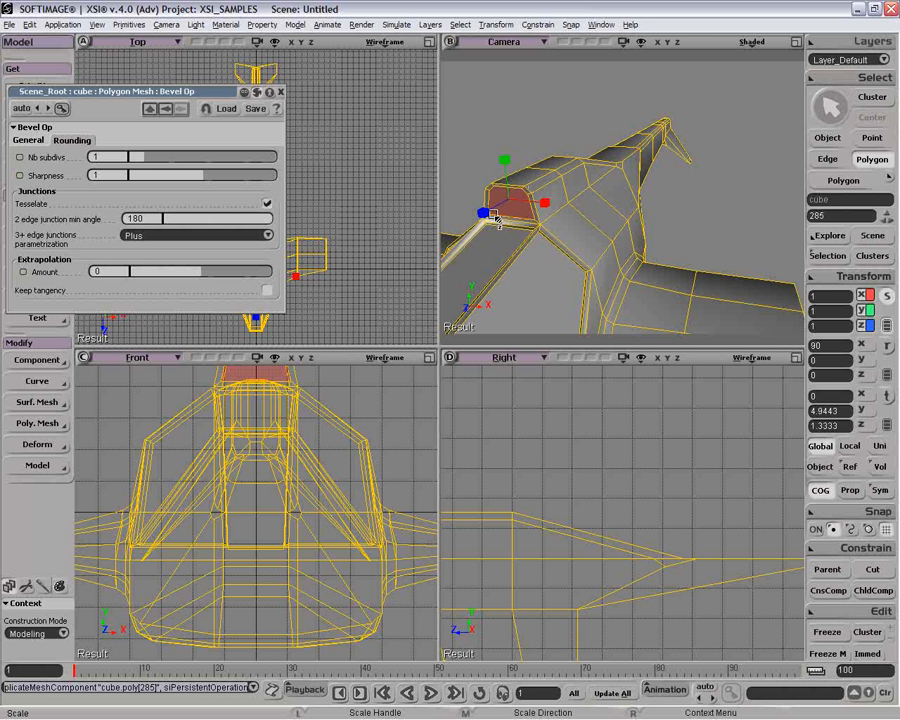
{"action": "key", "text": "v"}
{"action": "left_click_drag", "start_coordinate": [492, 214], "coordinate": [495, 217]}
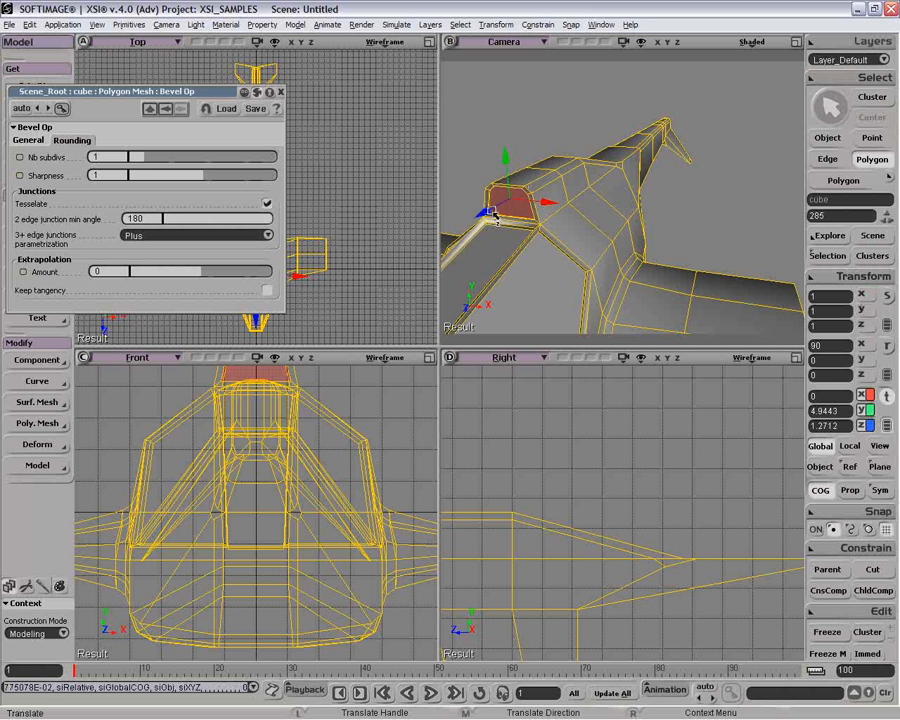
{"action": "key", "text": "x"}
{"action": "left_click_drag", "start_coordinate": [532, 178], "coordinate": [535, 185]}
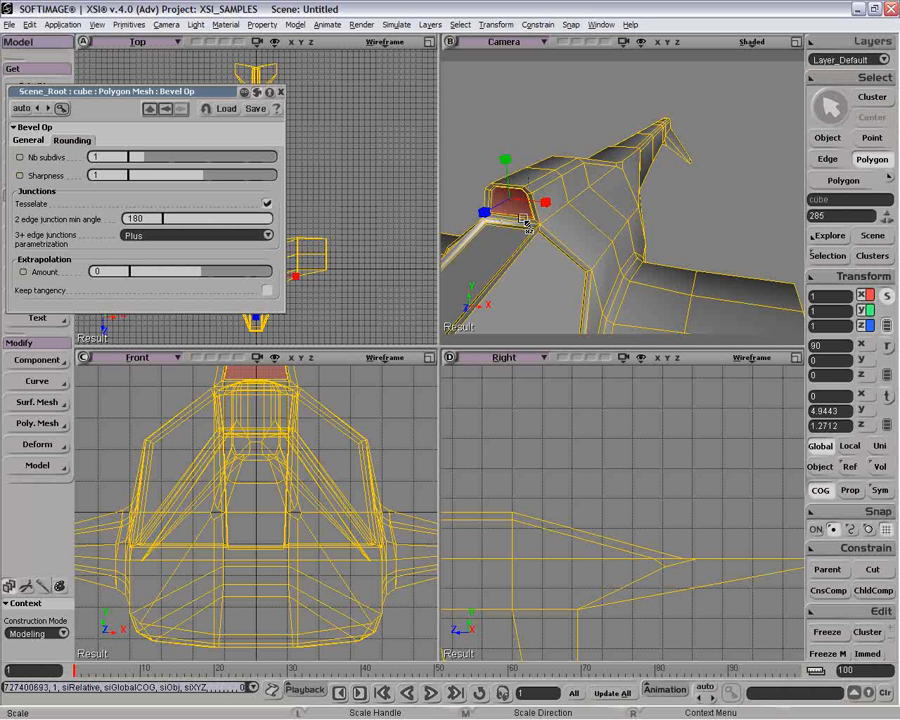
- Duplicate the innermost front polygon and push it deep into the roof block to form a recessed intake
{"action": "key", "text": "ctrl+d"}
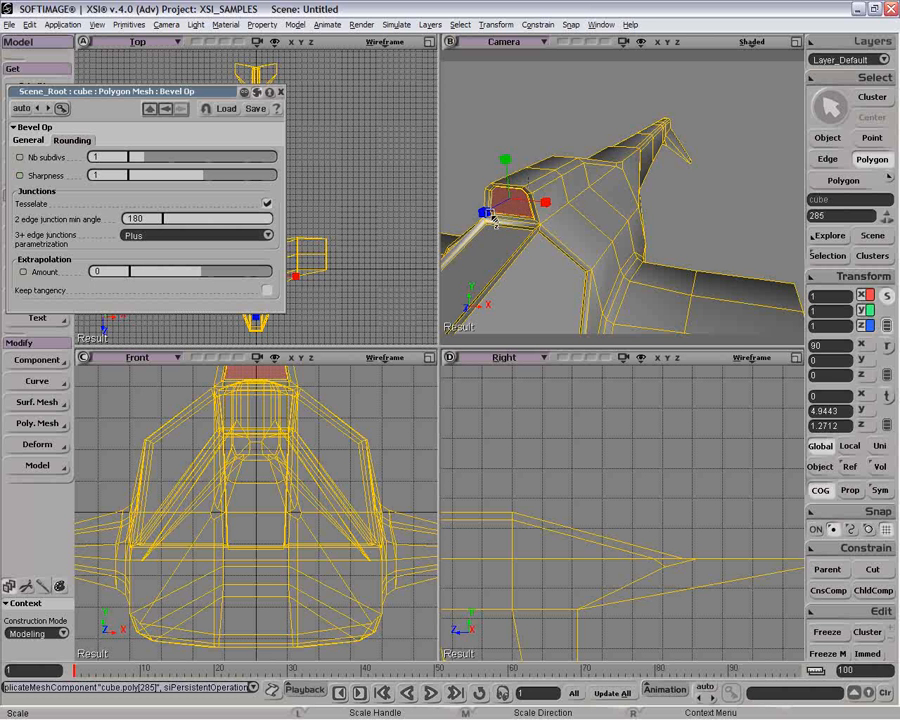
{"action": "key", "text": "v"}
{"action": "left_click_drag", "start_coordinate": [496, 214], "coordinate": [521, 201]}
{"action": "key", "text": "space"}
{"action": "left_click", "coordinate": [572, 127]}
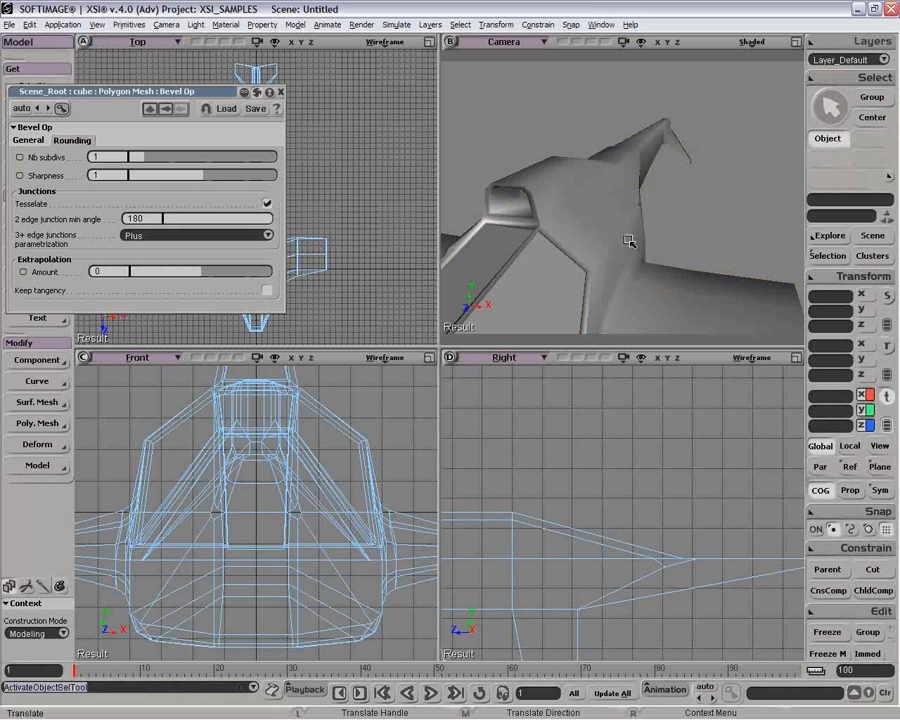
- Examine the whole helicopter shape from several angles in the maximized camera view
{"action": "key", "text": "o"}
{"action": "left_click_drag", "start_coordinate": [616, 272], "coordinate": [572, 109]}
{"action": "key", "text": "space"}
{"action": "key", "text": "v"}
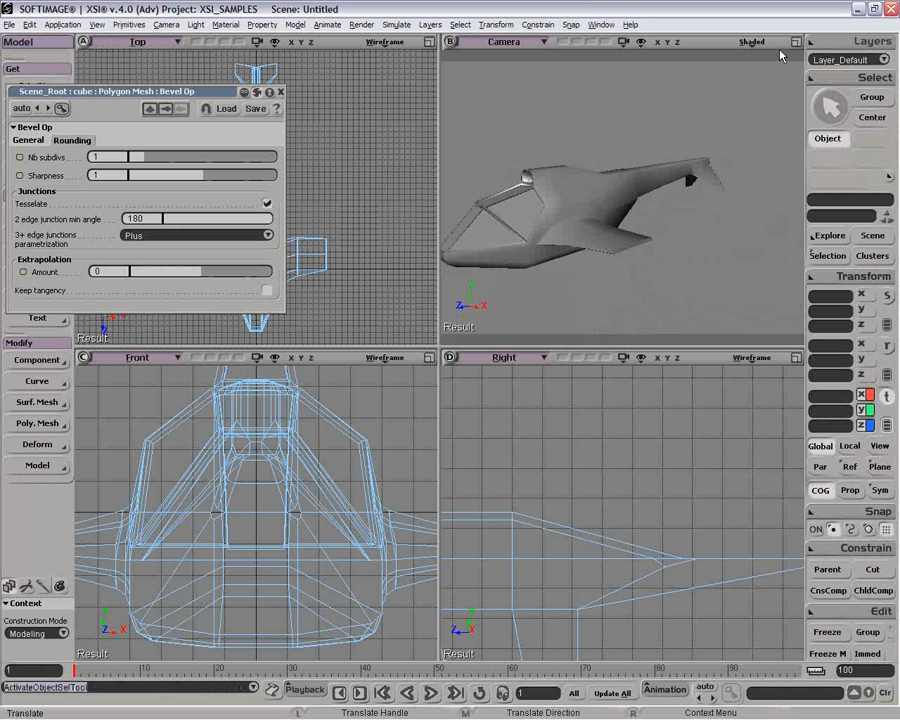
{"action": "left_click", "coordinate": [796, 44]}
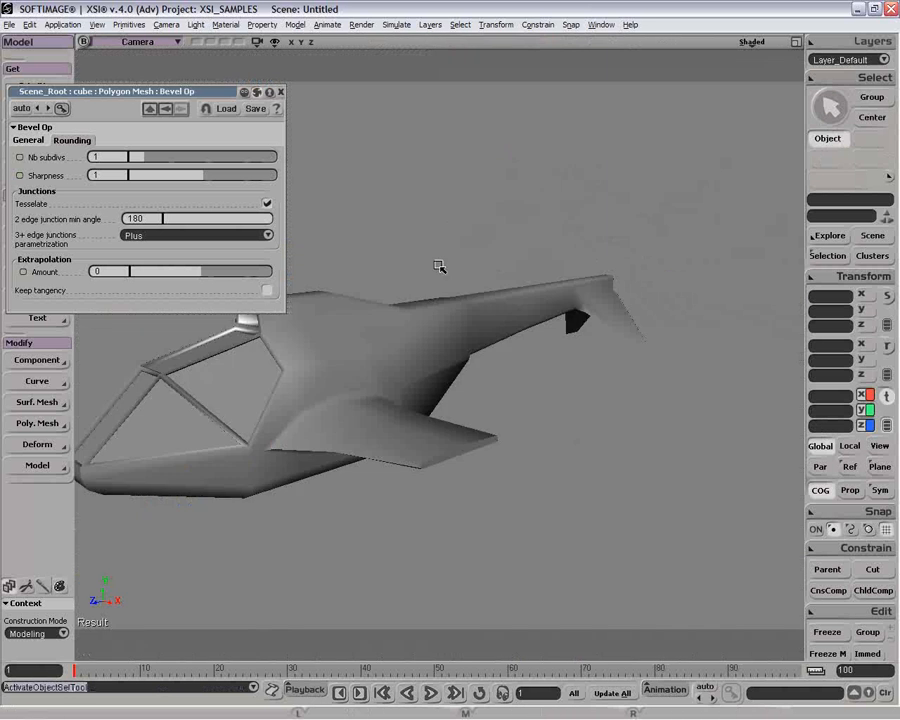
{"action": "key", "text": "o"}
{"action": "mouse_move", "coordinate": [438, 265]}
{"action": "left_mouse_down"}
{"action": "mouse_move", "coordinate": [474, 277]}
{"action": "mouse_move", "coordinate": [480, 269]}
{"action": "mouse_move", "coordinate": [448, 247]}
{"action": "left_mouse_up"}
{"action": "key", "text": "v"}
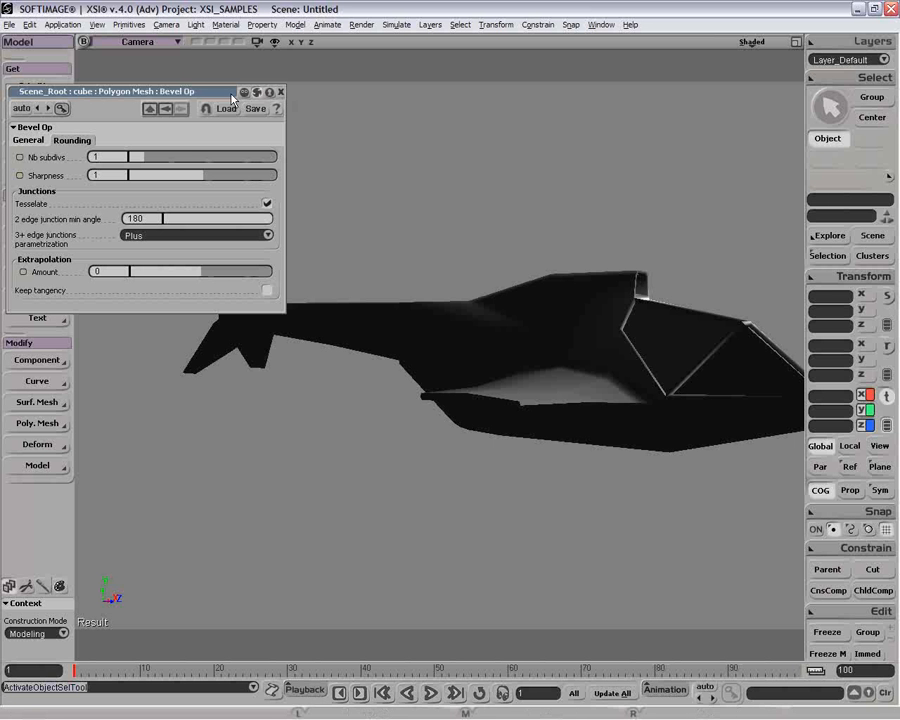
- Enable the head light in the camera view's display options
{"action": "left_click", "coordinate": [280, 91]}
{"action": "left_click", "coordinate": [750, 42]}
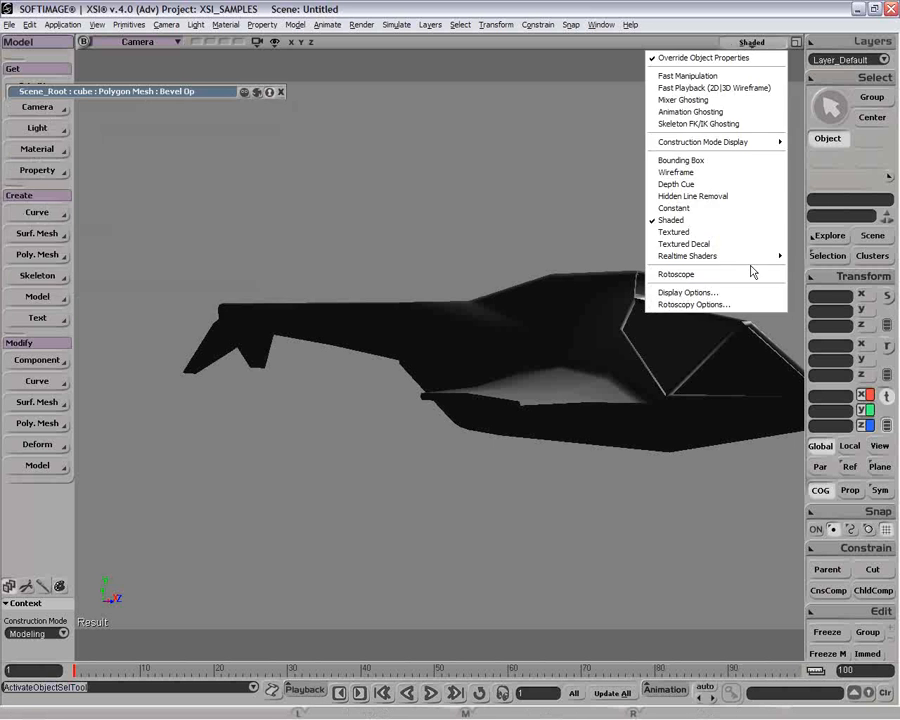
{"action": "left_click", "coordinate": [754, 293]}
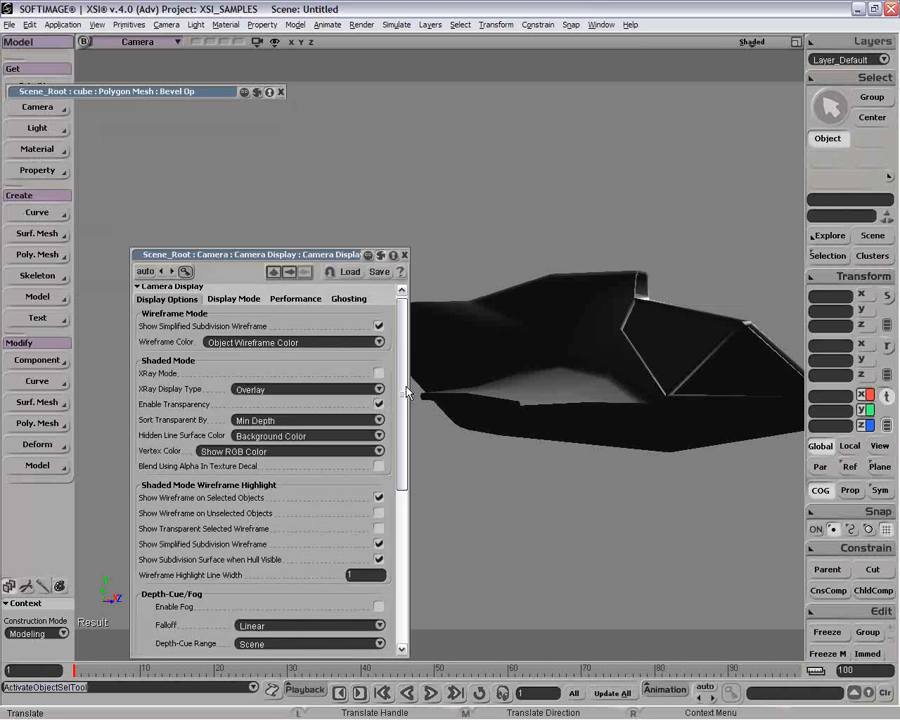
{"action": "left_click_drag", "start_coordinate": [405, 334], "coordinate": [414, 563]}
{"action": "left_click", "coordinate": [252, 588]}
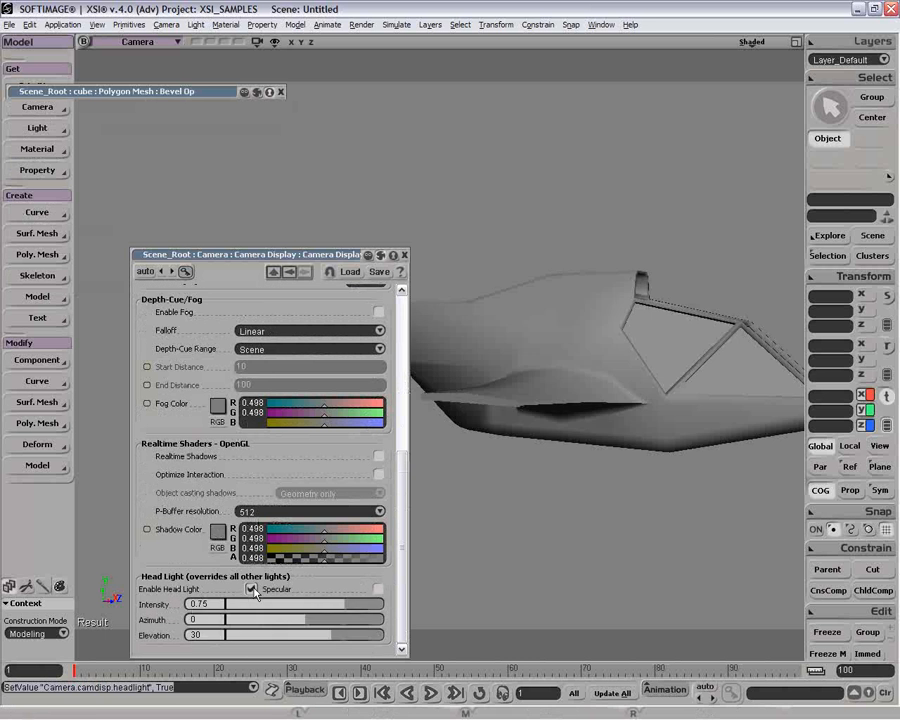
{"action": "left_click", "coordinate": [404, 255]}
{"action": "left_click_drag", "start_coordinate": [560, 300], "coordinate": [430, 310]}
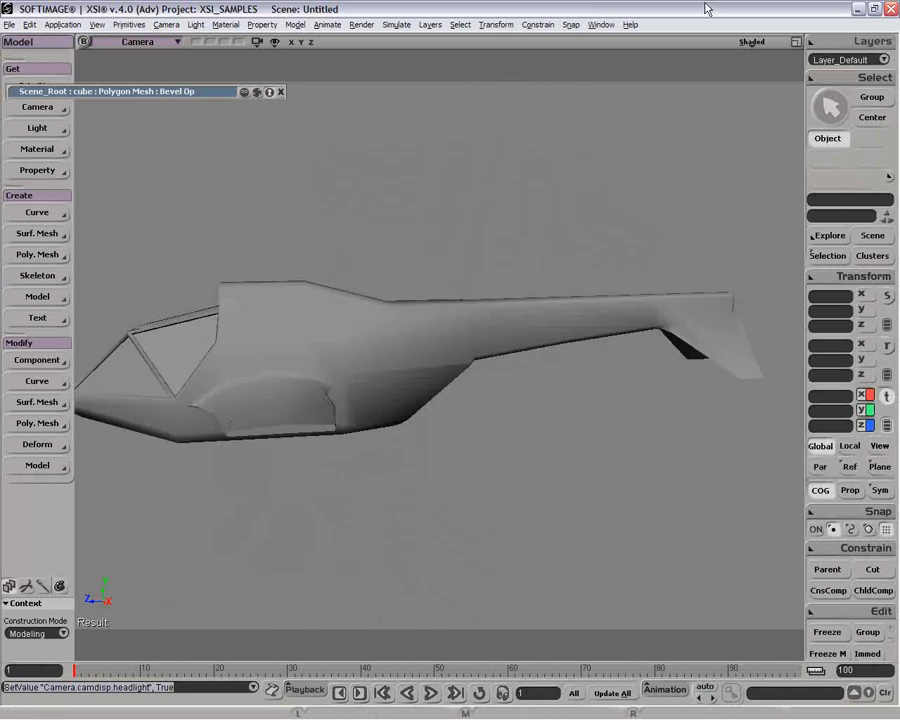
- Restore the four-view layout and move the raised roof block's upper points slightly down and toward the tail
{"action": "left_click", "coordinate": [795, 42]}
{"action": "key", "text": "z"}
{"action": "left_click_drag", "start_coordinate": [550, 486], "coordinate": [761, 472]}
{"action": "left_click", "coordinate": [600, 518]}
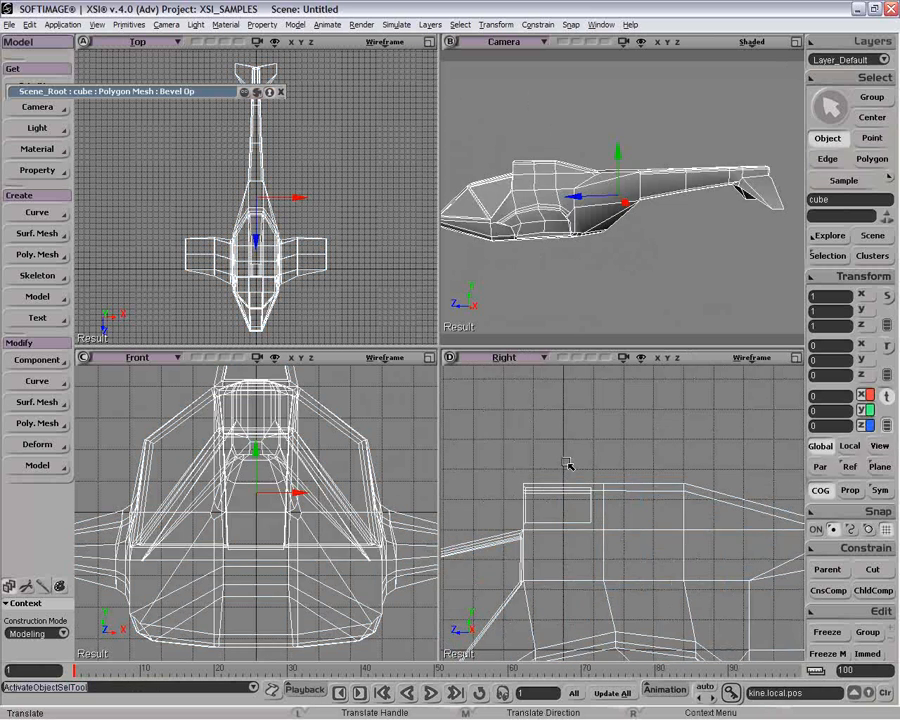
{"action": "key", "text": "t"}
{"action": "left_click_drag", "start_coordinate": [524, 464], "coordinate": [690, 508]}
{"action": "key", "text": "v"}
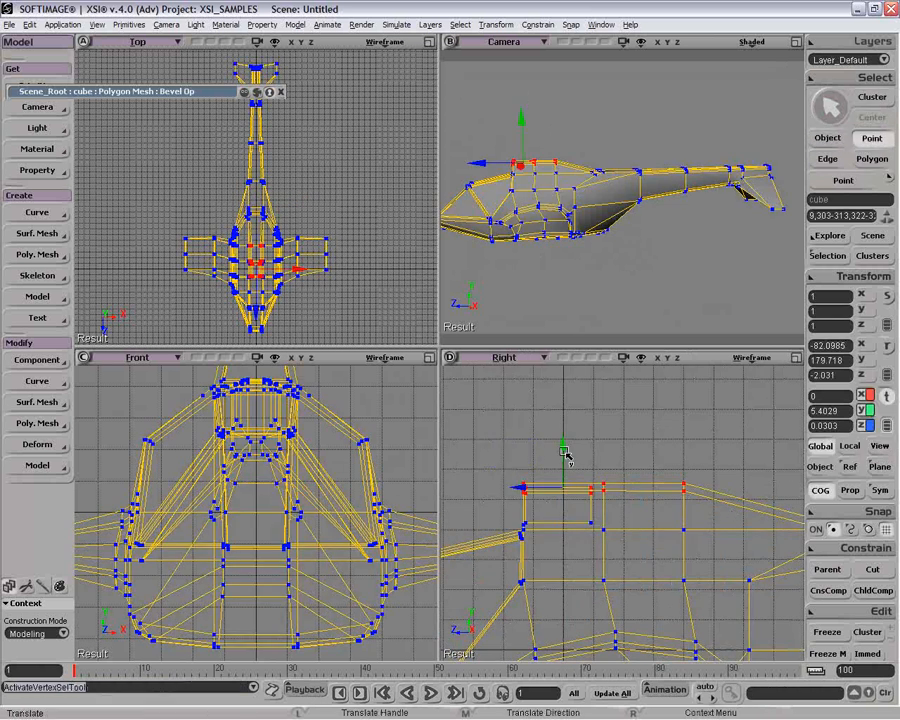
{"action": "left_click_drag", "start_coordinate": [566, 457], "coordinate": [539, 507]}
{"action": "key", "text": "space"}
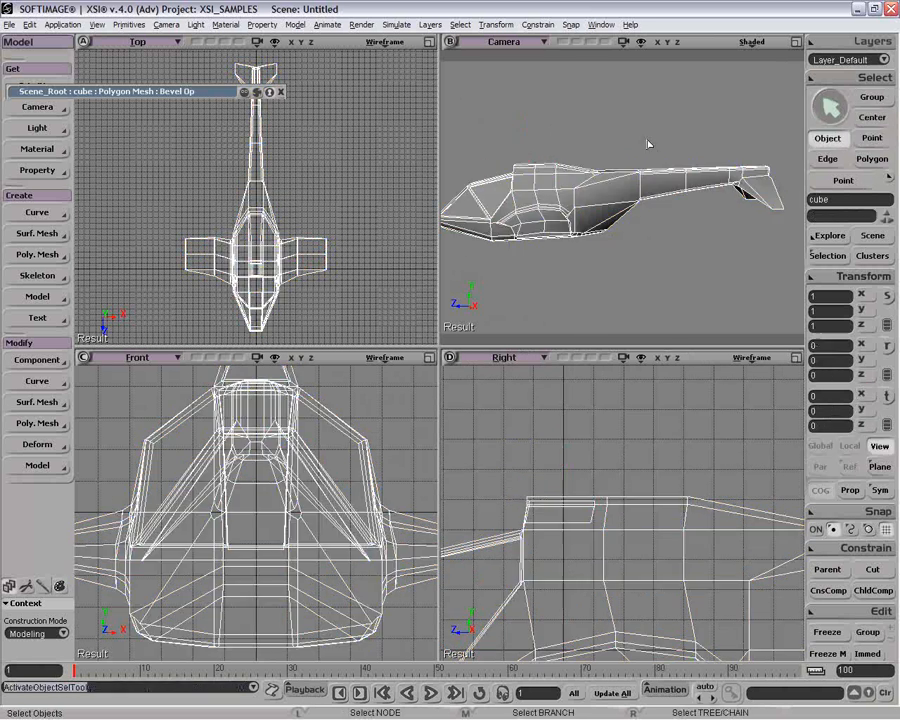
{"action": "left_click", "coordinate": [648, 145]}
- Close the Bevel Op property page and hide the helicopter mesh
{"action": "key", "text": "o"}
{"action": "left_click_drag", "start_coordinate": [628, 176], "coordinate": [679, 235]}
{"action": "key", "text": "space"}
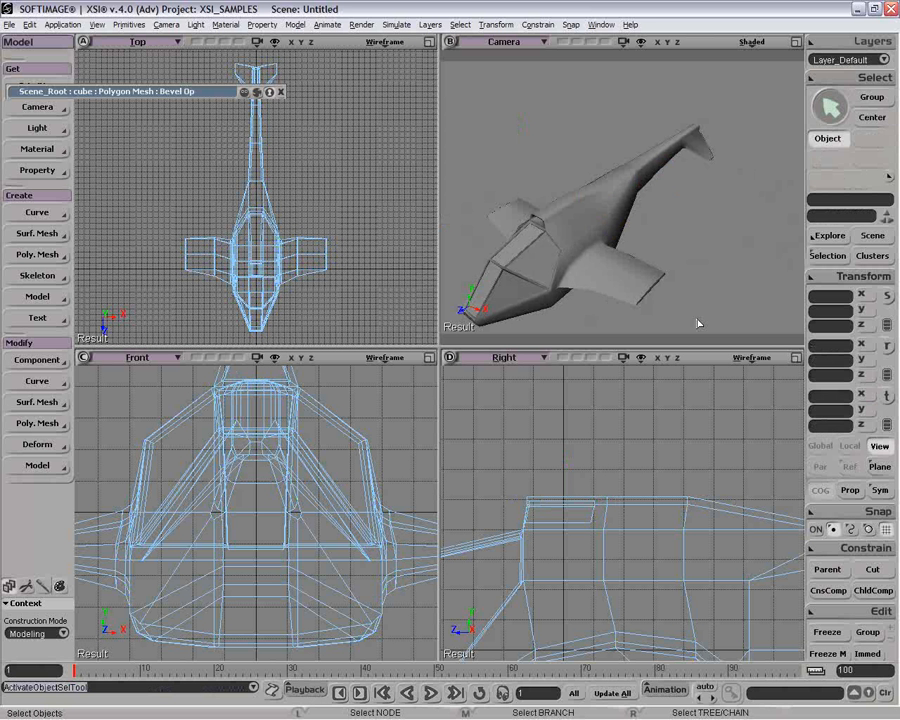
{"action": "left_click", "coordinate": [282, 92]}
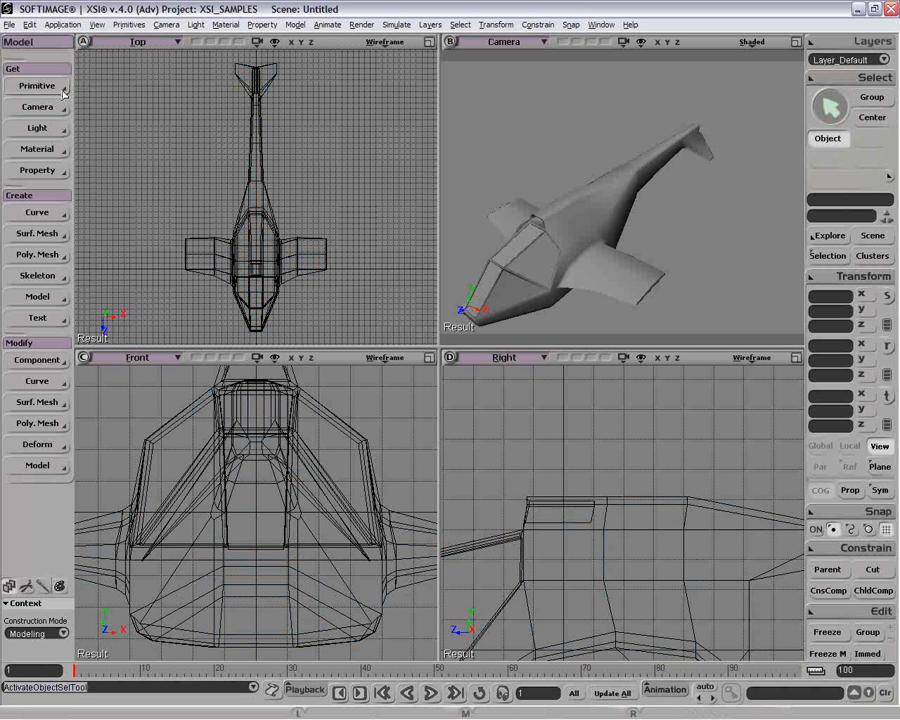
{"action": "left_click", "coordinate": [276, 227]}
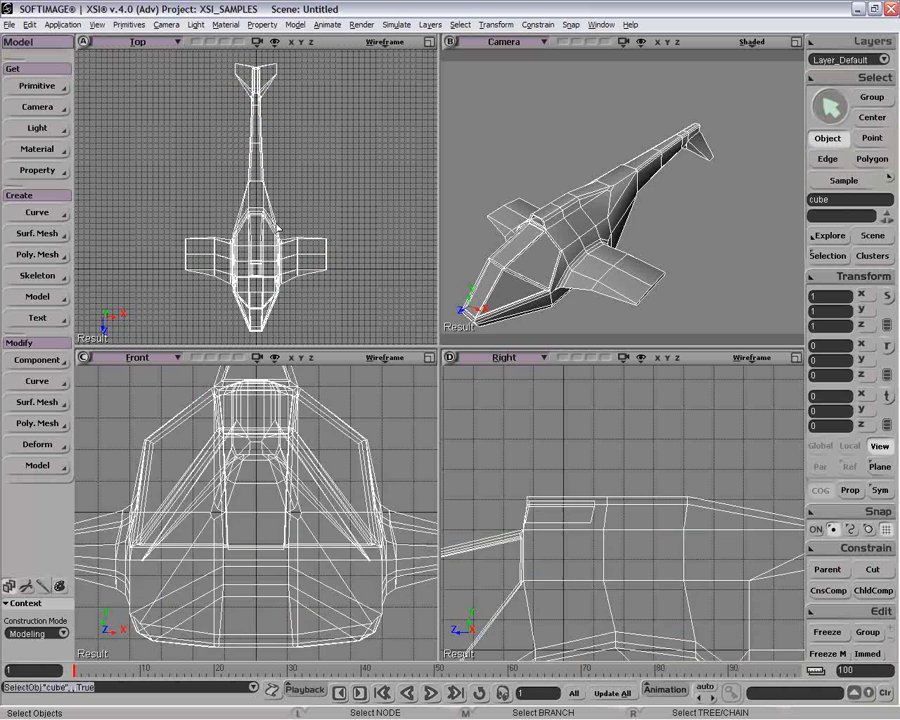
{"action": "key", "text": "h"}
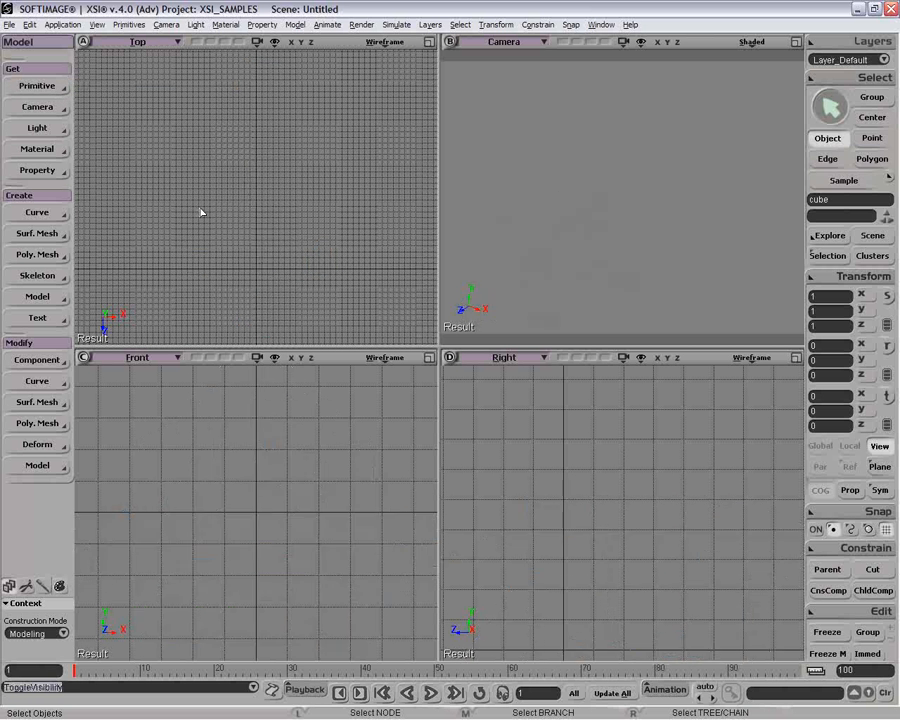
{"action": "left_click", "coordinate": [65, 92]}
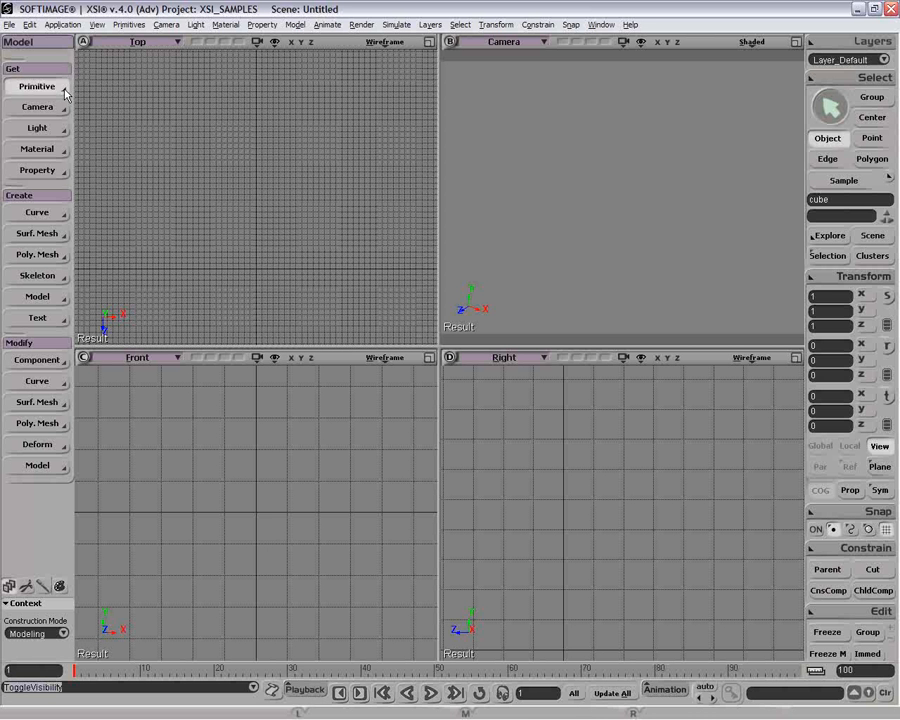
{"action": "left_click", "coordinate": [230, 75]}
{"action": "left_click", "coordinate": [37, 381]}
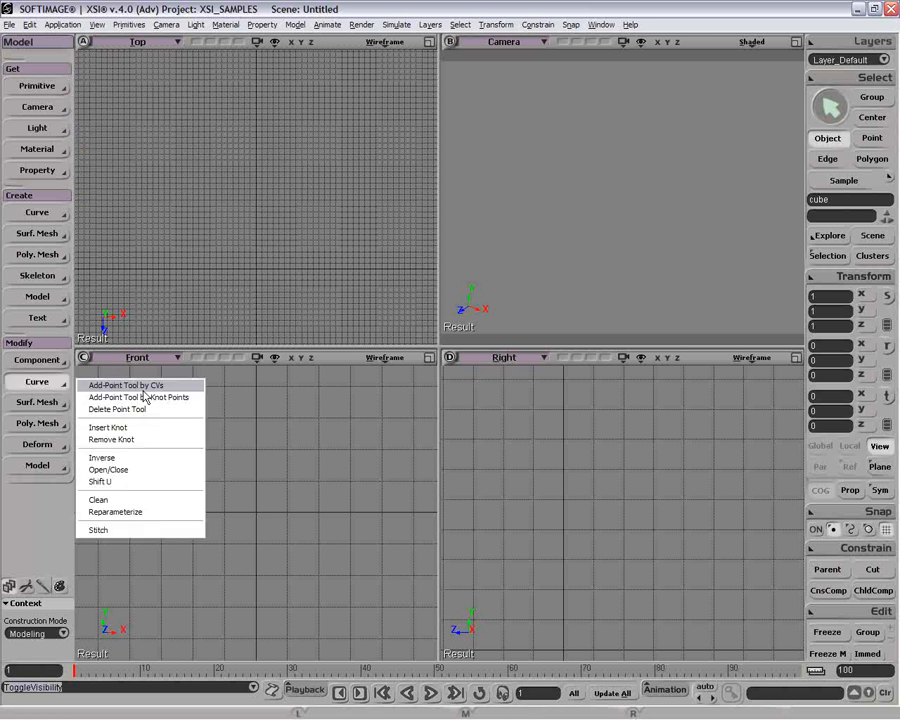
{"action": "left_click", "coordinate": [348, 520]}
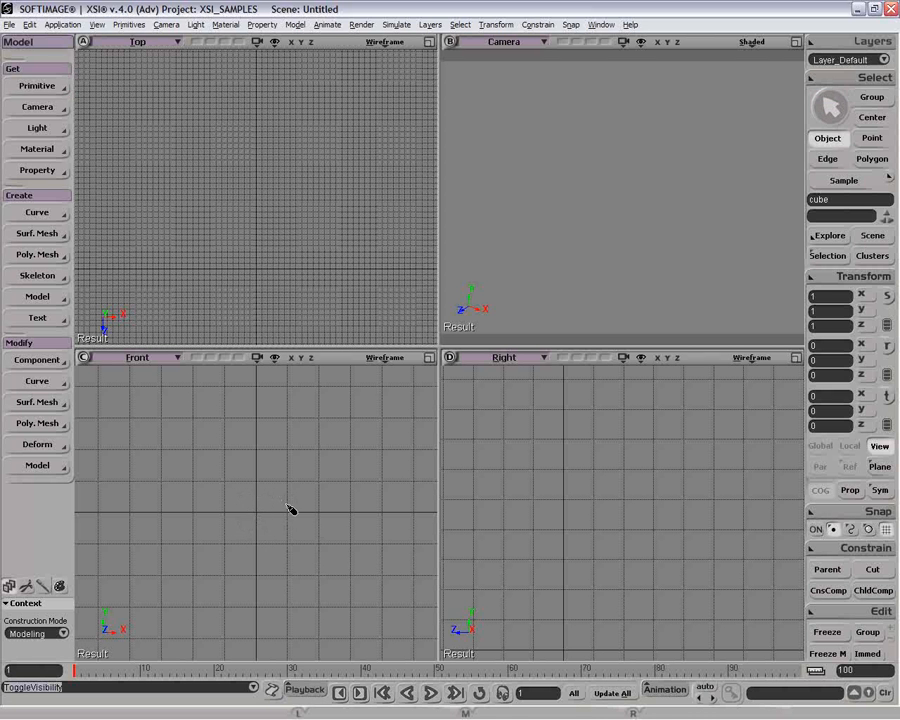
{"action": "key", "text": "space"}
- Start a cubic CV curve at the origin in the Front view, sweeping outward and upward to about X 1.5, Y 2
{"action": "left_click", "coordinate": [274, 358]}
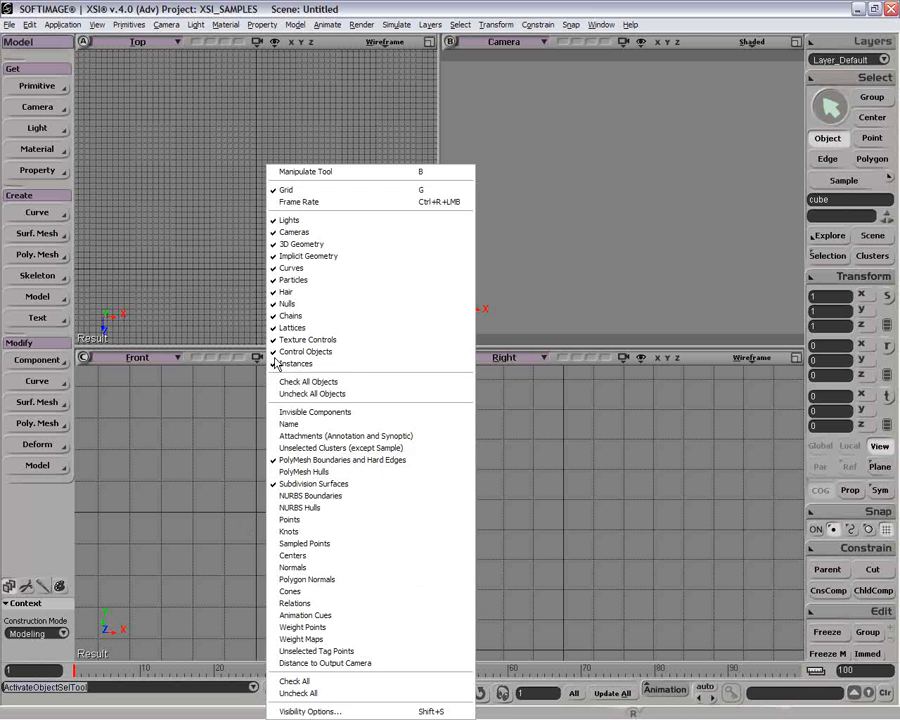
{"action": "left_click", "coordinate": [132, 368]}
{"action": "left_click", "coordinate": [43, 213]}
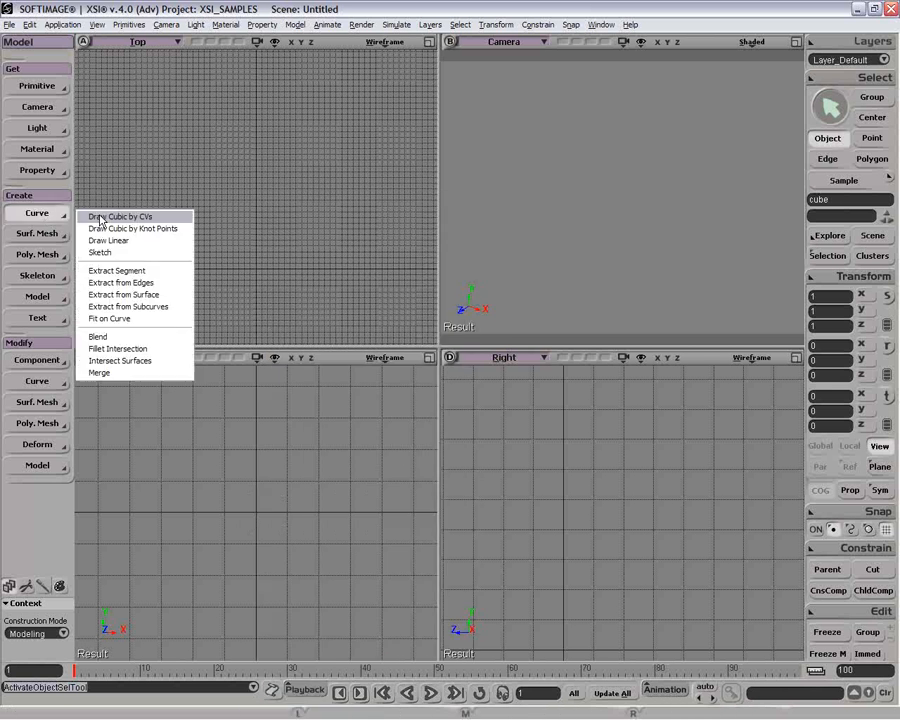
{"action": "left_click", "coordinate": [100, 218]}
{"action": "left_click", "coordinate": [259, 512]}
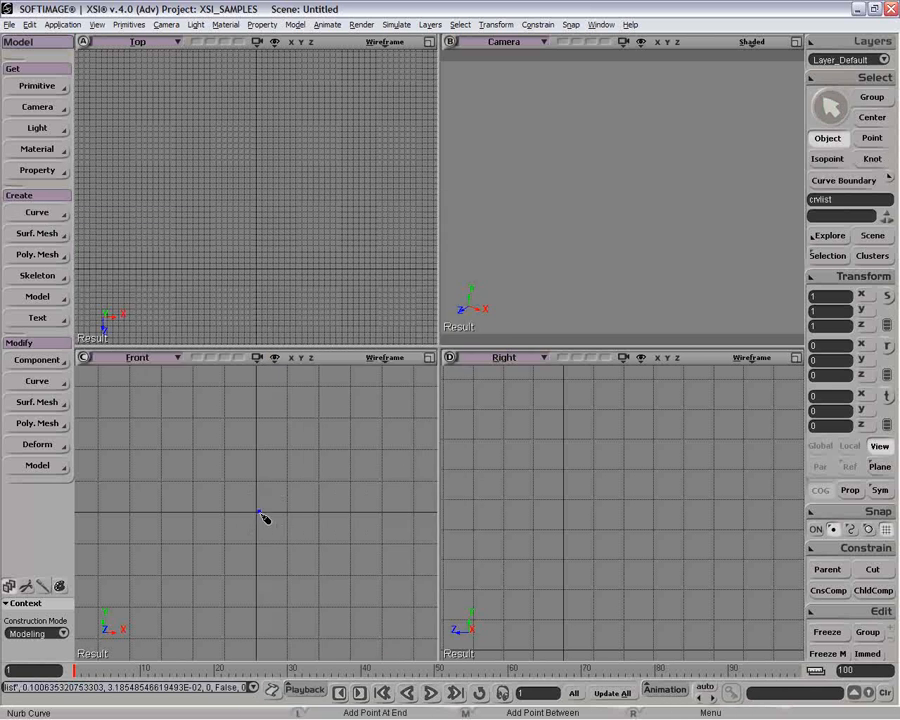
{"action": "key", "text": "ctrl+z"}
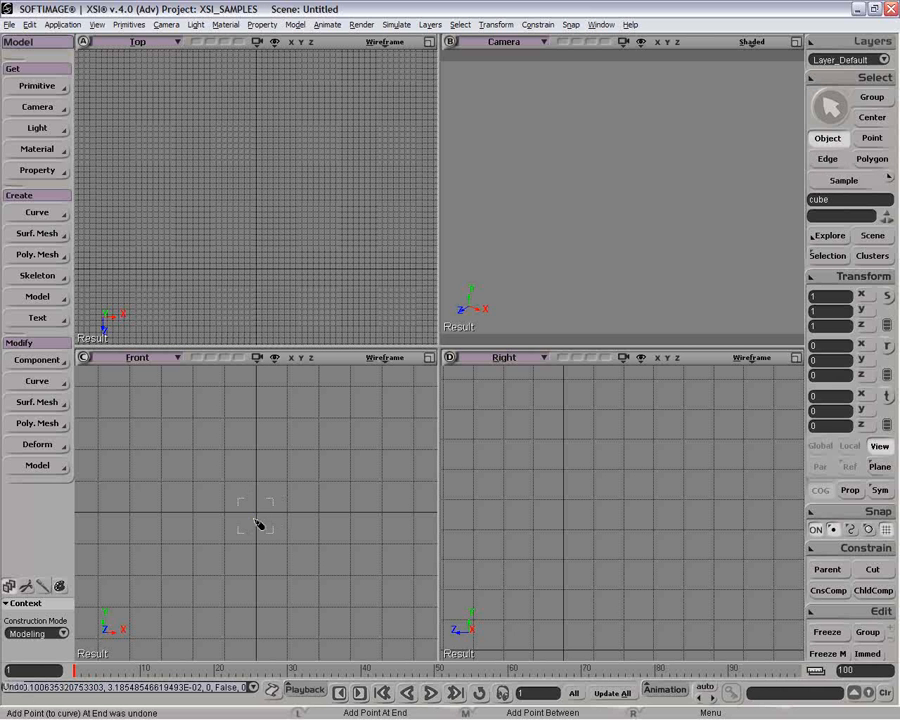
{"action": "left_click", "coordinate": [257, 512]}
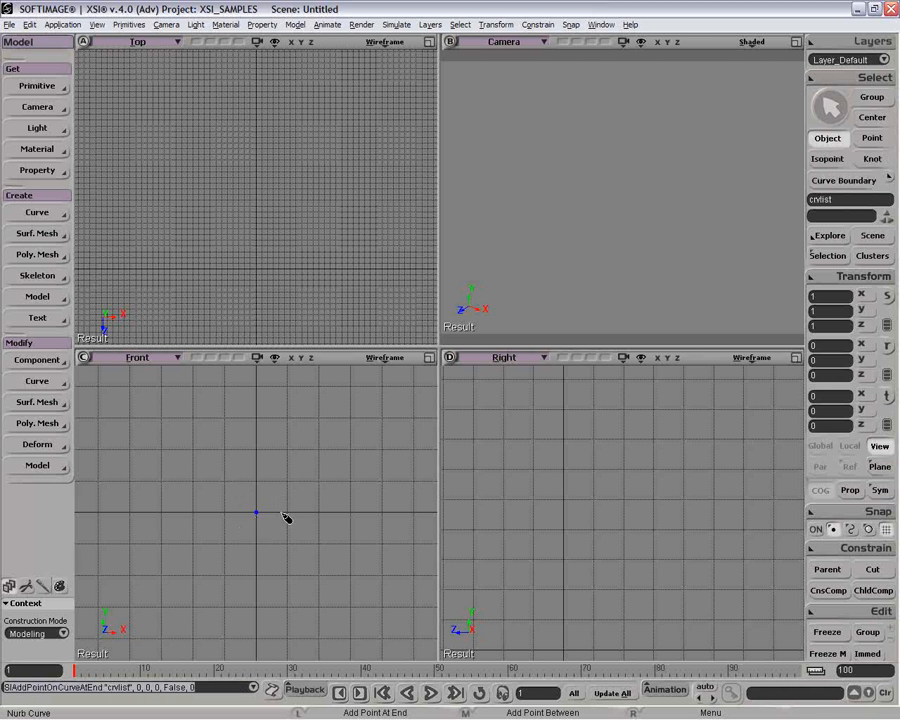
{"action": "left_click", "coordinate": [283, 510]}
{"action": "left_click", "coordinate": [298, 498]}
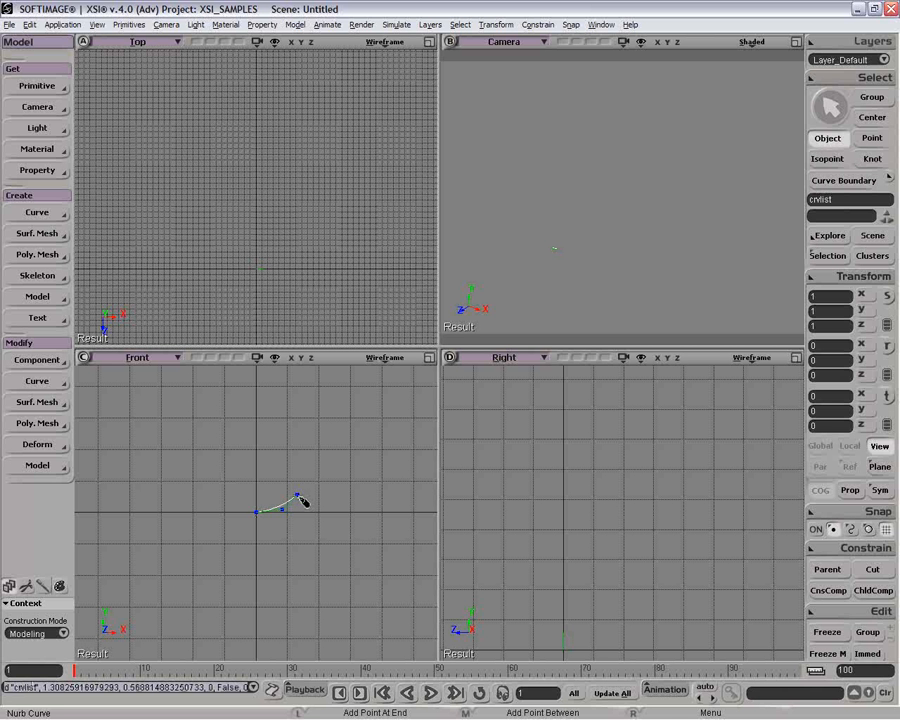
{"action": "left_click", "coordinate": [304, 475]}
{"action": "left_click", "coordinate": [304, 452]}
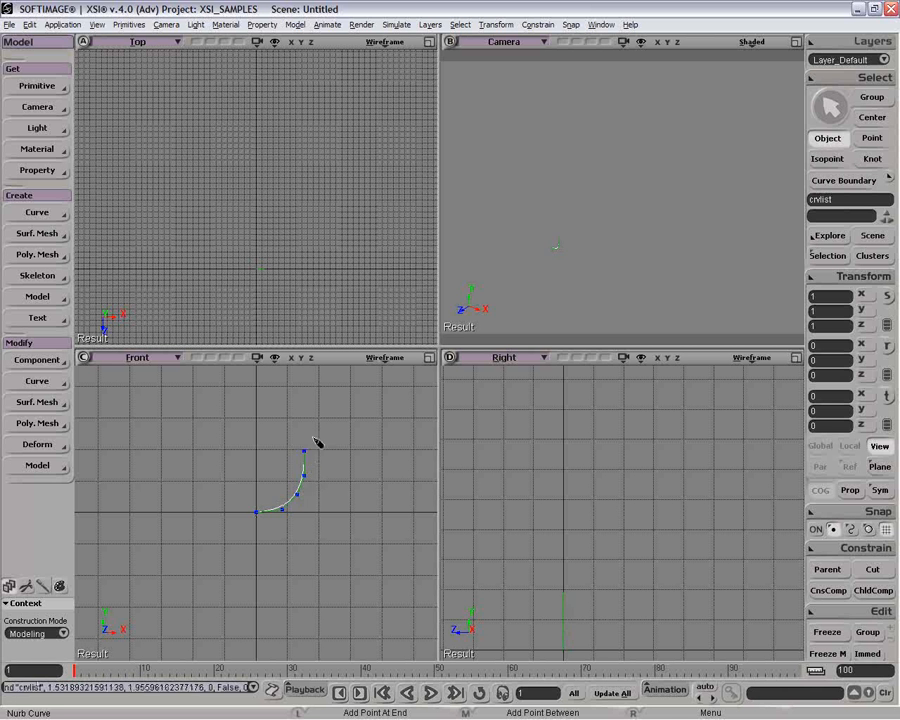
- Continue the curve over a rounded upper rim and down a near-vertical outer wall to about X 2.4, Y -3.1
{"action": "left_click", "coordinate": [313, 437]}
{"action": "left_click", "coordinate": [327, 436]}
{"action": "left_click", "coordinate": [335, 447]}
{"action": "left_click", "coordinate": [332, 513]}
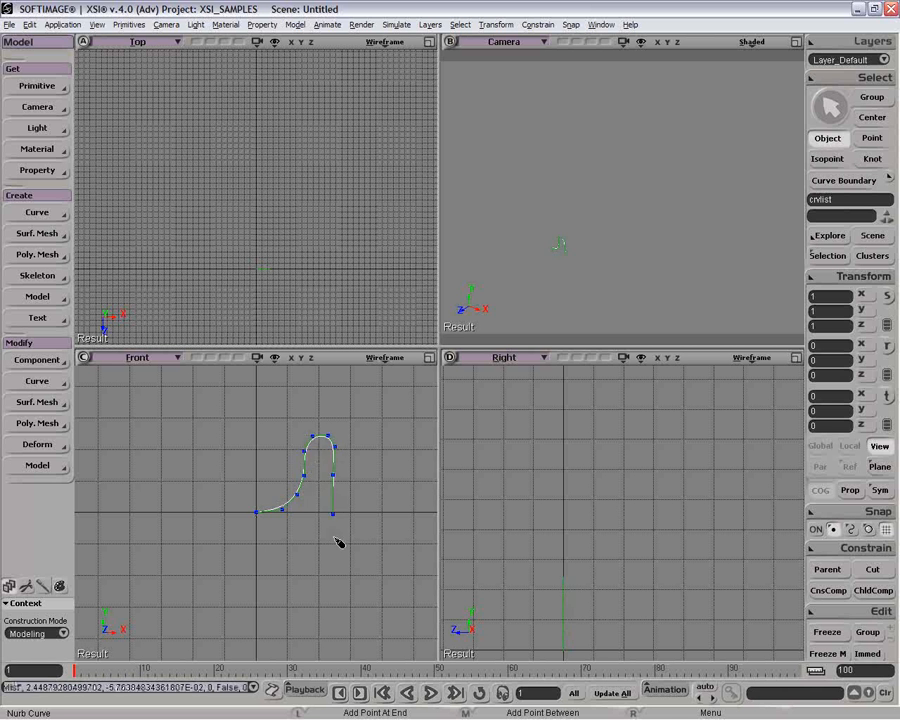
{"action": "left_click", "coordinate": [332, 548]}
{"action": "left_click", "coordinate": [332, 563]}
{"action": "left_click", "coordinate": [331, 592]}
{"action": "left_click", "coordinate": [330, 610]}
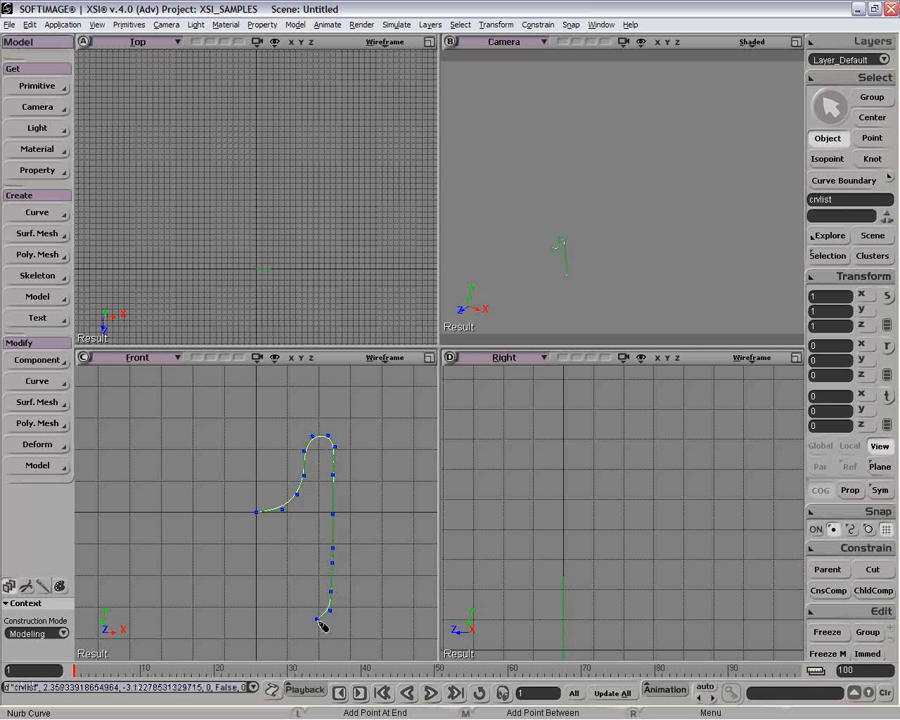
- Finish the profile with a rounded lower rim, an arched underside recess and a small central dip ending at the vertical axis
{"action": "left_click", "coordinate": [315, 620]}
{"action": "left_click", "coordinate": [305, 618]}
{"action": "left_click", "coordinate": [313, 605]}
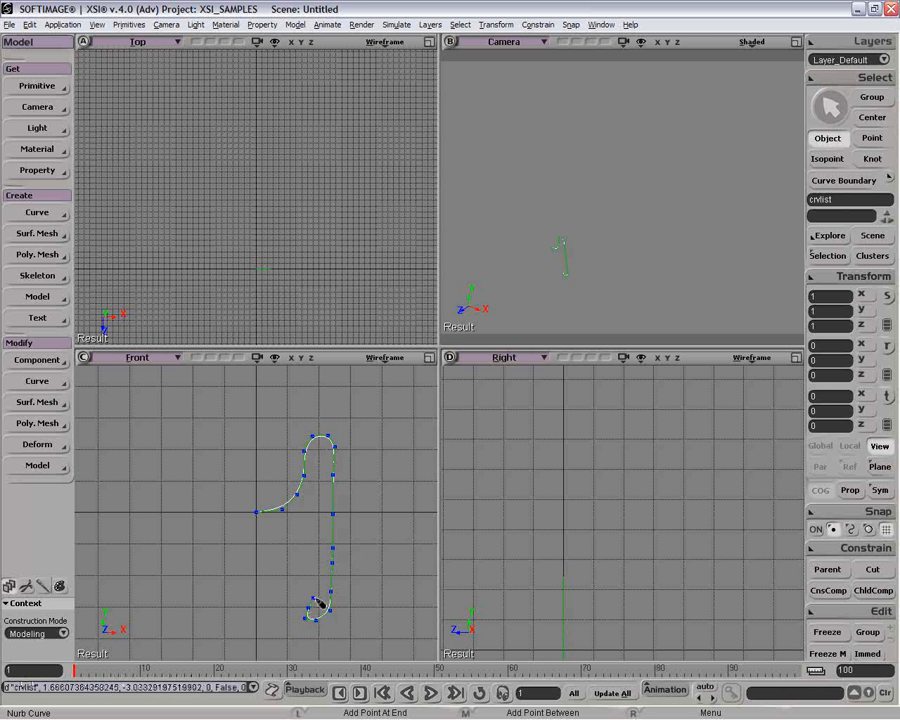
{"action": "left_click", "coordinate": [314, 595]}
{"action": "left_click", "coordinate": [309, 570]}
{"action": "left_click", "coordinate": [301, 556]}
{"action": "left_click", "coordinate": [288, 552]}
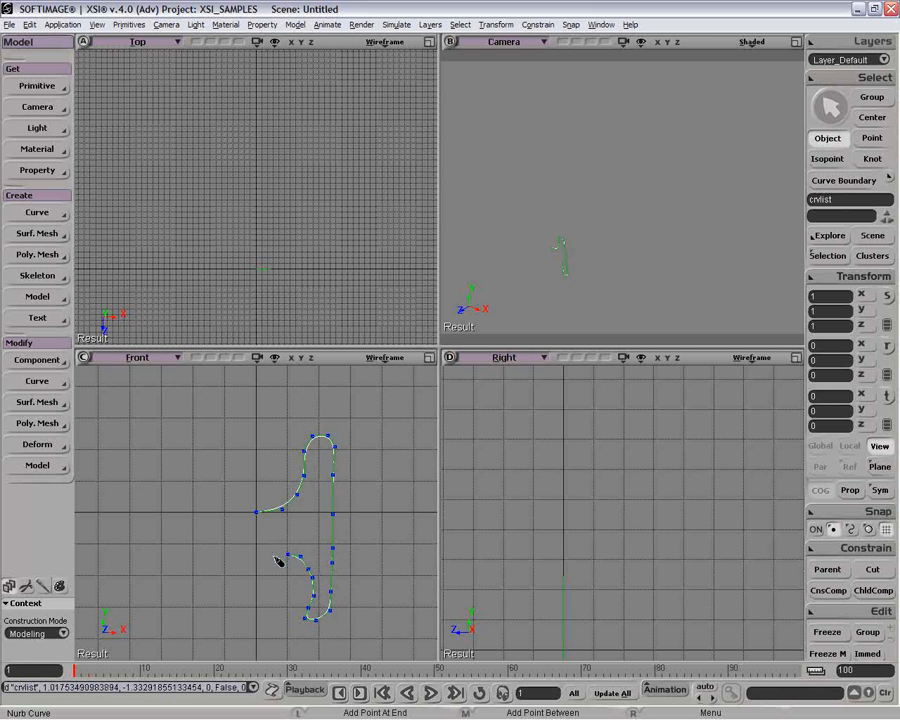
{"action": "left_click", "coordinate": [267, 555]}
{"action": "left_click", "coordinate": [266, 568]}
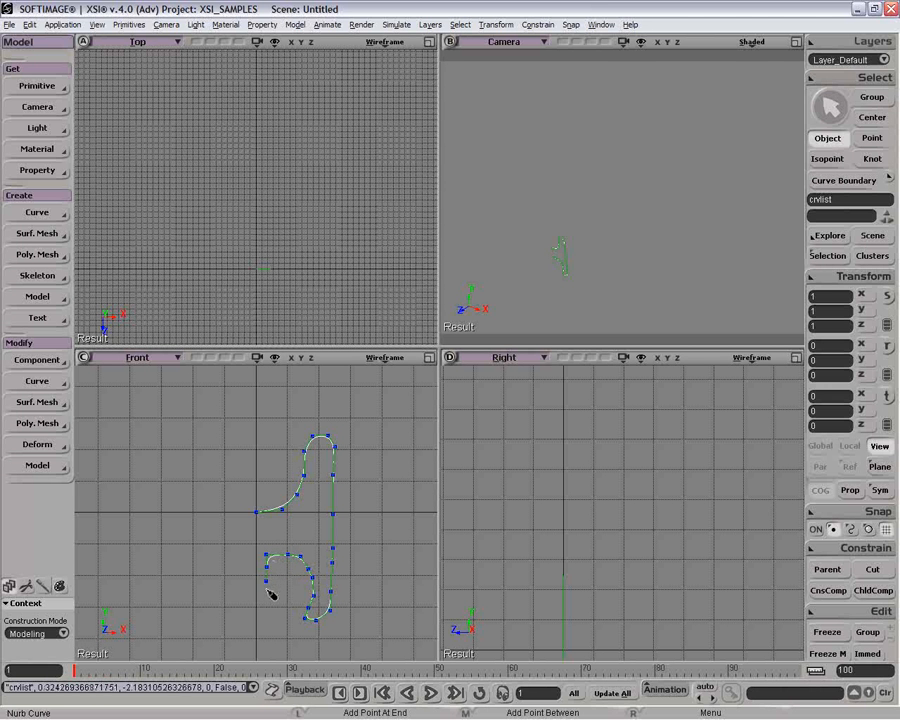
{"action": "left_click", "coordinate": [263, 587]}
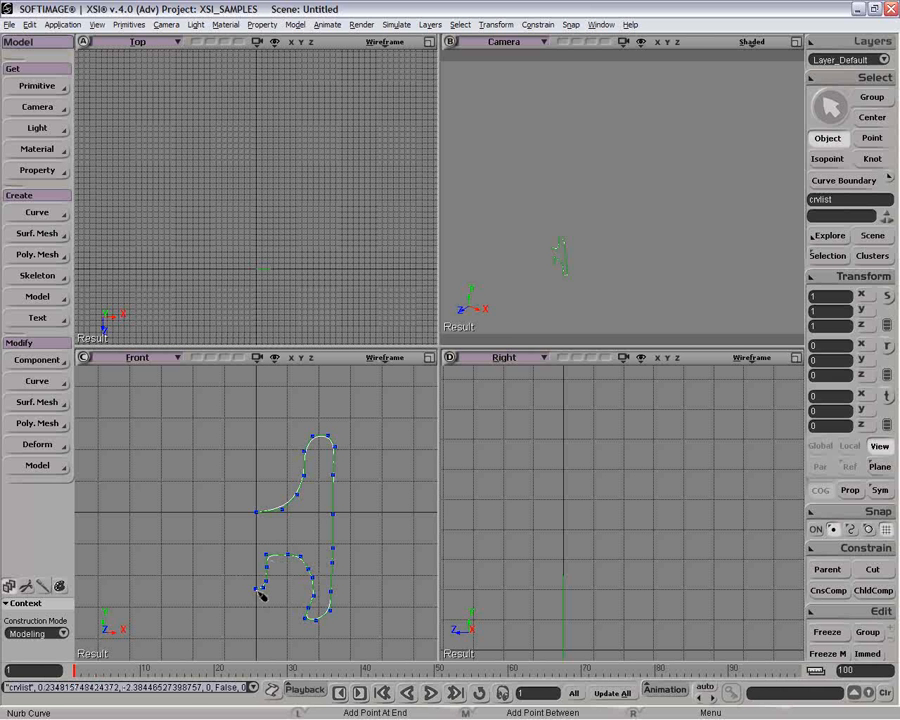
{"action": "left_click", "coordinate": [261, 595]}
{"action": "key", "text": "space"}
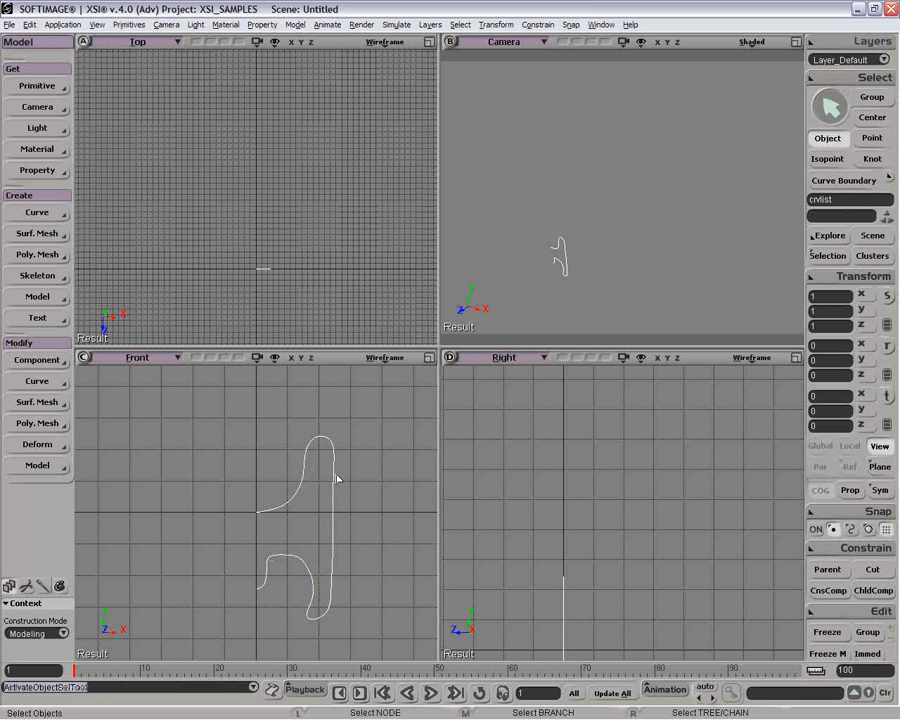
- Move the profile's points to flatten the upper cavity floor, hook its rim inward and adjust the lower rim
{"action": "key", "text": "v"}
{"action": "left_click_drag", "start_coordinate": [297, 495], "coordinate": [335, 550]}
{"action": "left_click_drag", "start_coordinate": [310, 608], "coordinate": [319, 597]}
{"action": "key", "text": "space"}
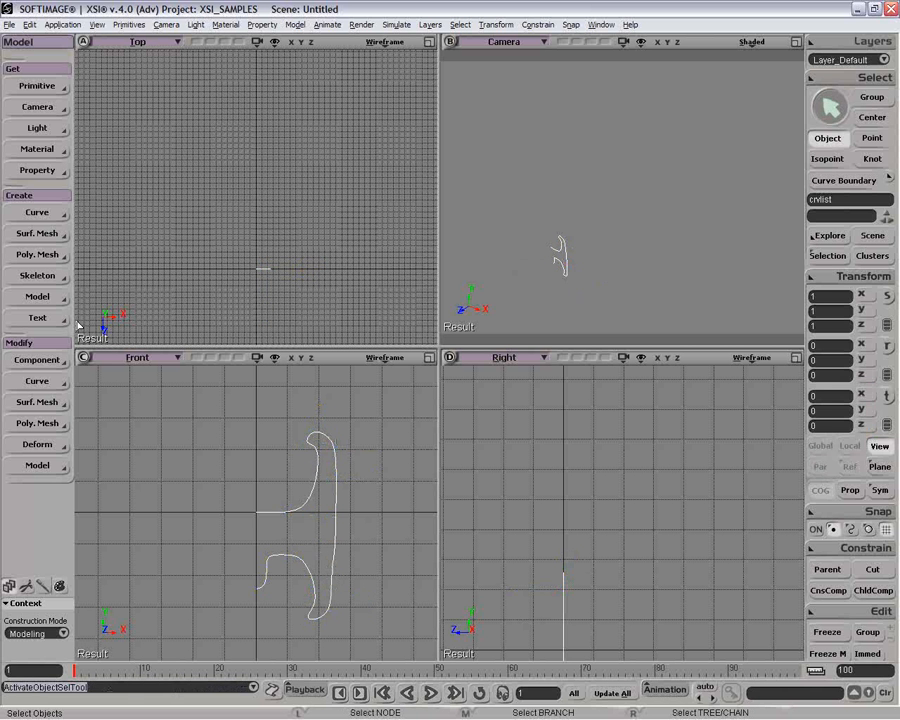
- Revolve the profile 360 degrees around the Y axis into a polygon mesh with U span 2 and V span 1
{"action": "left_click", "coordinate": [37, 255]}
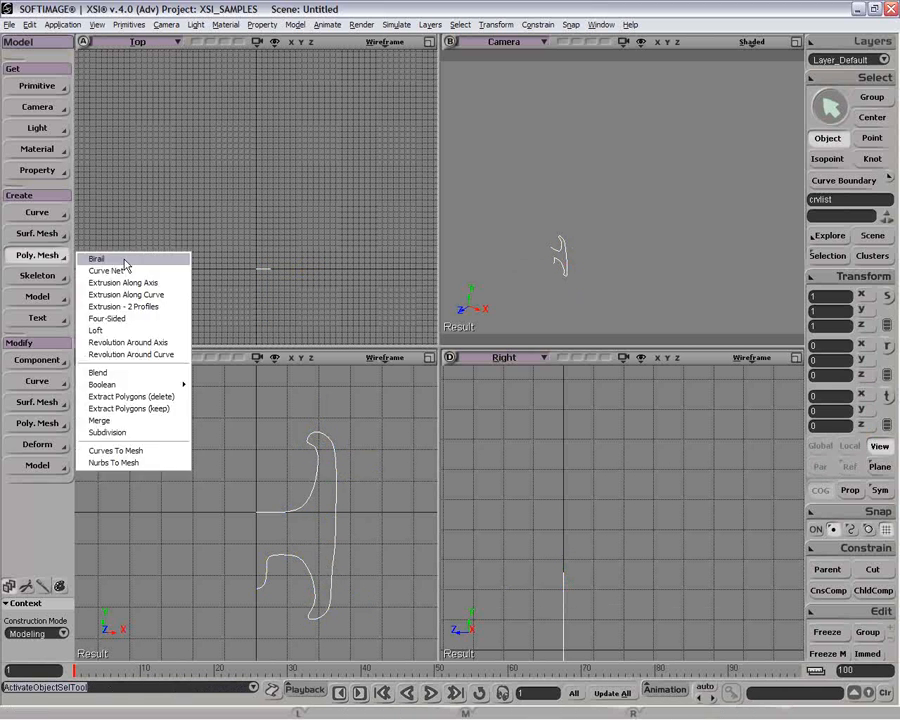
{"action": "left_click", "coordinate": [140, 343]}
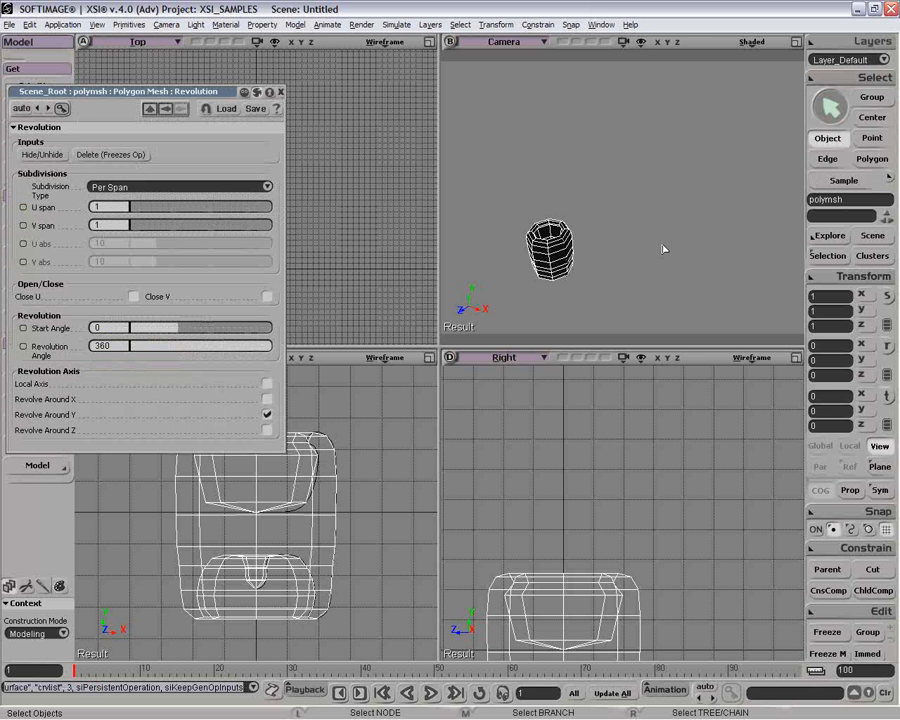
{"action": "left_click_drag", "start_coordinate": [152, 217], "coordinate": [131, 232]}
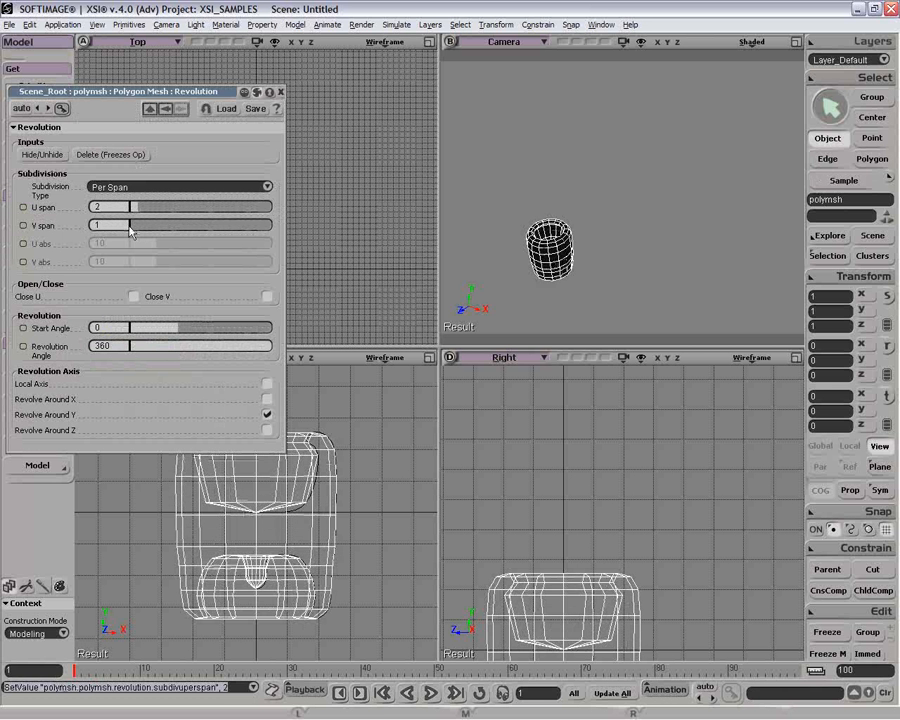
{"action": "left_click", "coordinate": [281, 93]}
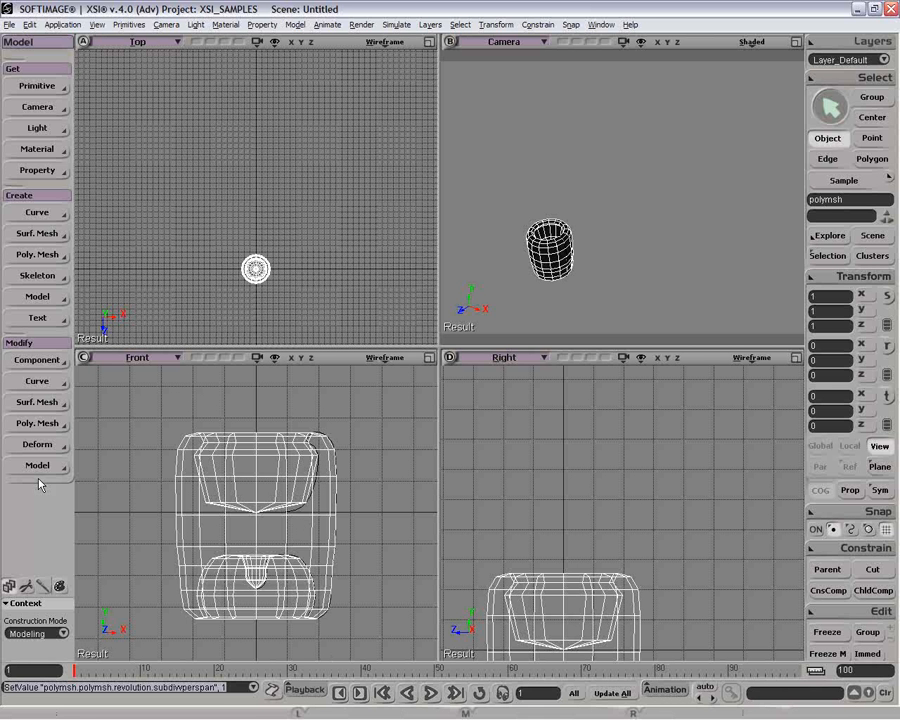
- Invert the revolved mesh's polygons and view the framed mesh from the side in the camera view
{"action": "left_click", "coordinate": [45, 423]}
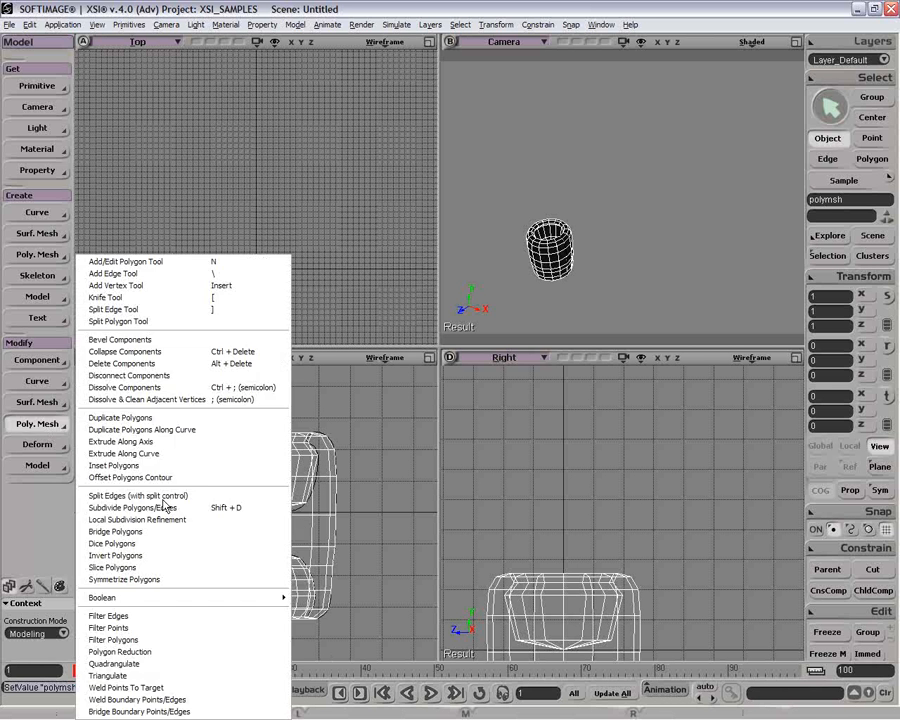
{"action": "left_click", "coordinate": [171, 556]}
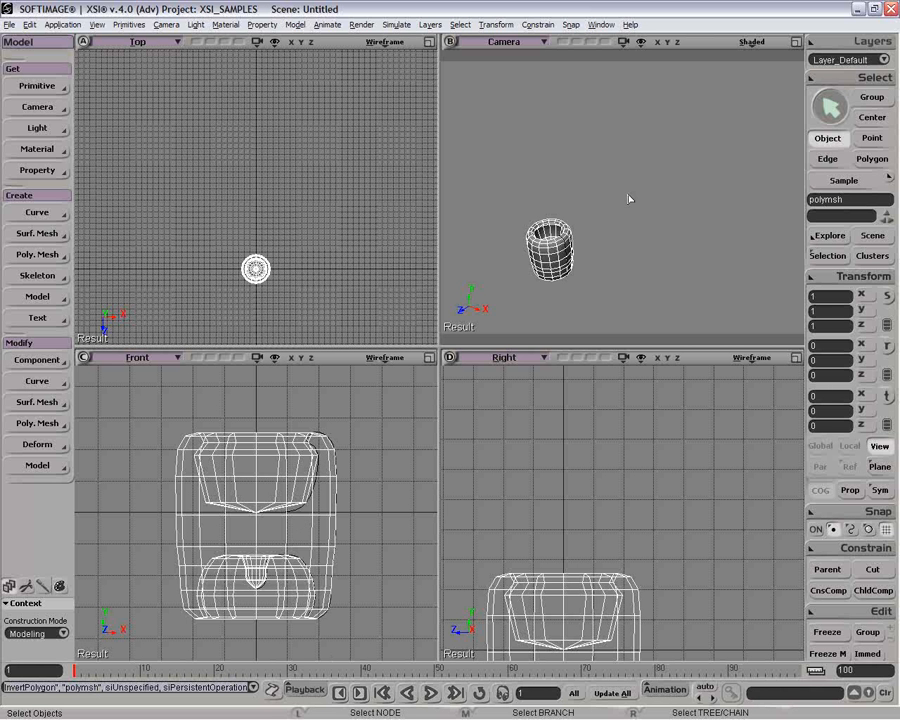
{"action": "key", "text": "f"}
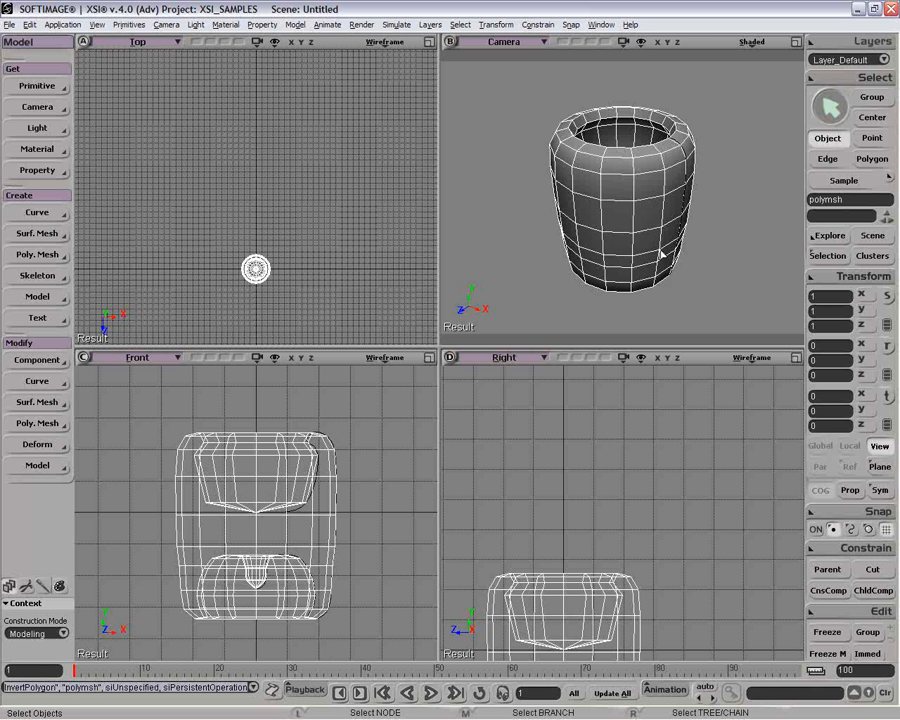
{"action": "key", "text": "p"}
{"action": "left_click_drag", "start_coordinate": [661, 253], "coordinate": [642, 308]}
{"action": "key", "text": "o"}
{"action": "key", "text": "space"}
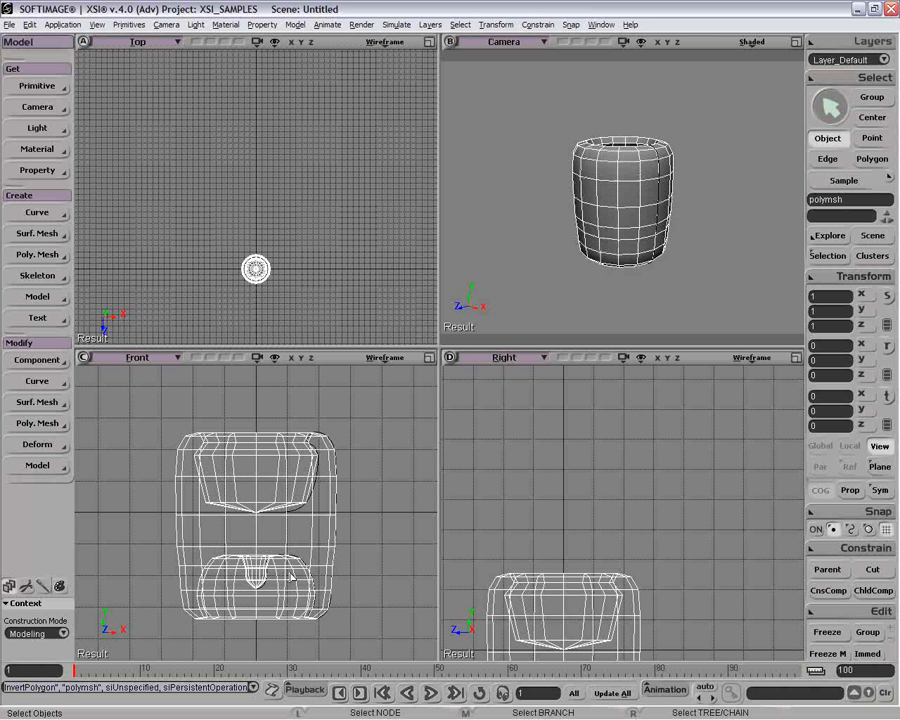
- Select the profile curve and move its lower-recess points to give the recess a flat ceiling, square outer corner and wider central dip
{"action": "left_click", "coordinate": [316, 482]}
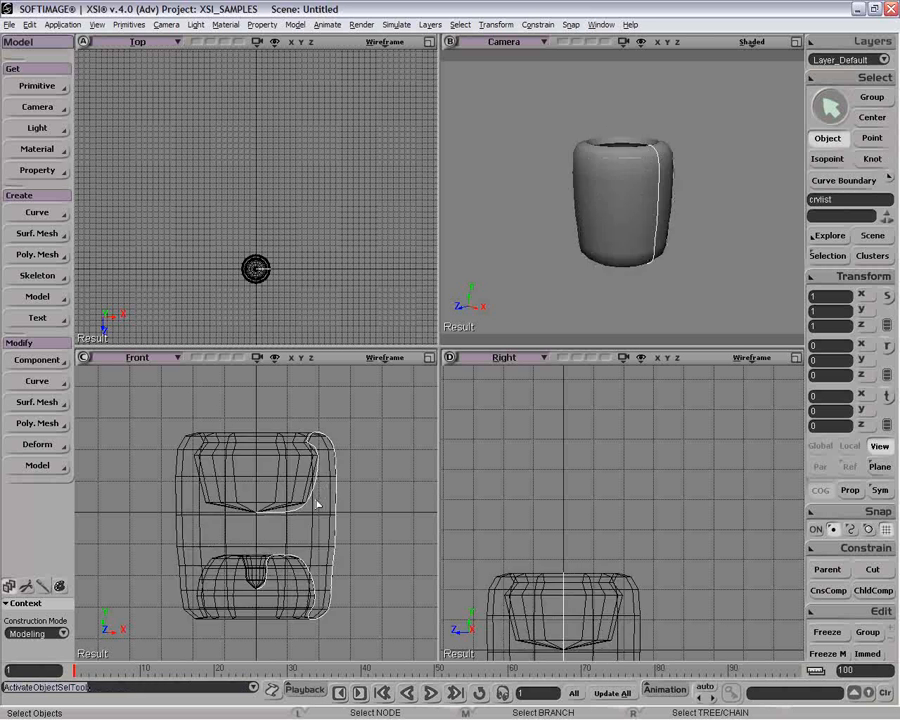
{"action": "key", "text": "v"}
{"action": "left_click", "coordinate": [314, 566]}
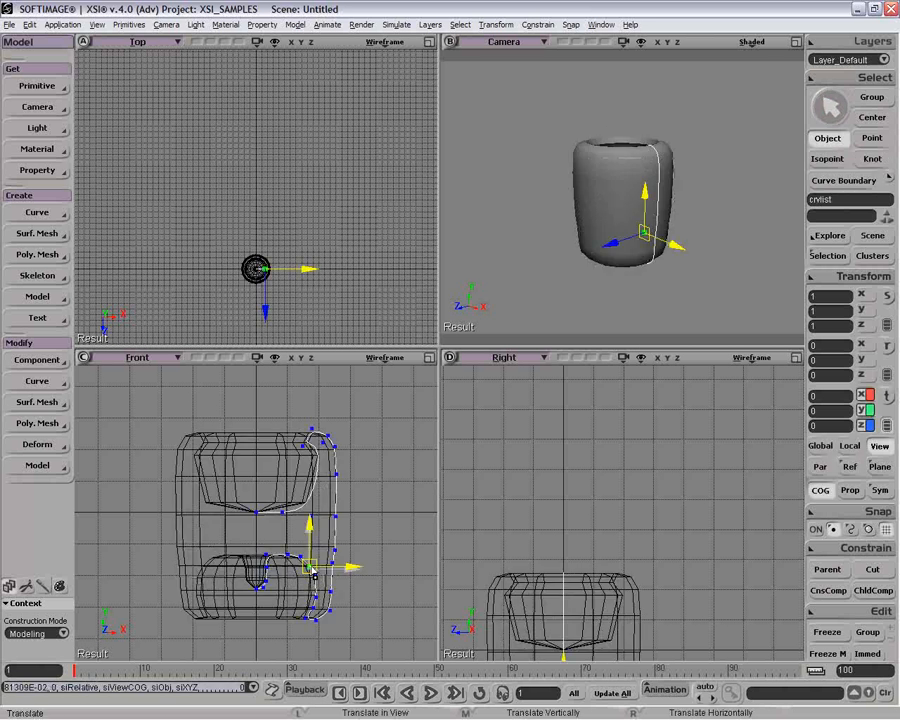
{"action": "left_click_drag", "start_coordinate": [317, 568], "coordinate": [273, 558]}
{"action": "left_click", "coordinate": [322, 563]}
{"action": "left_click", "coordinate": [325, 556]}
{"action": "right_click_drag", "start_coordinate": [273, 558], "coordinate": [271, 566]}
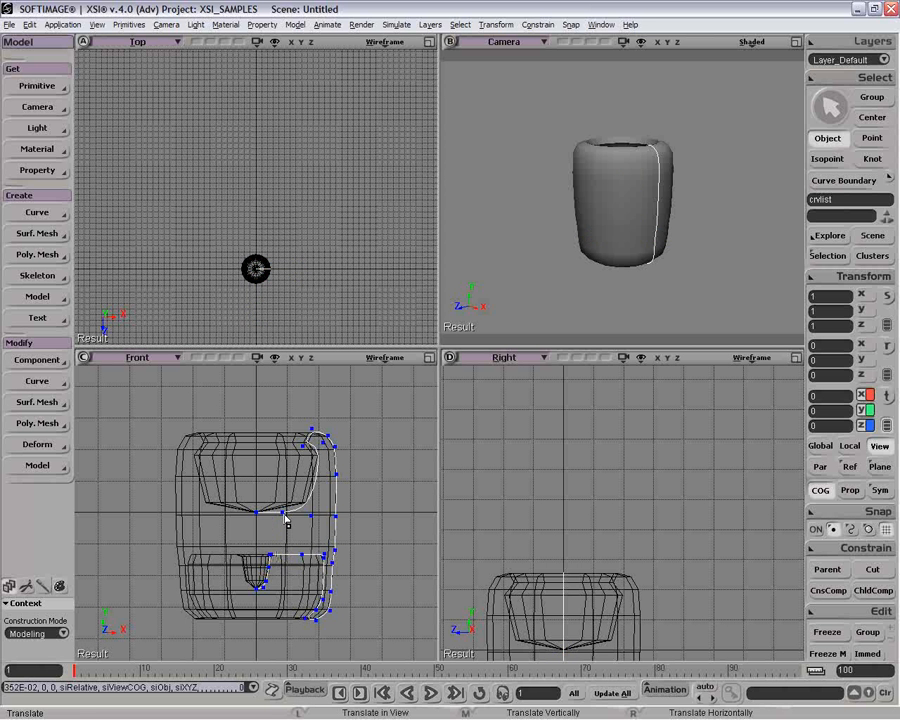
{"action": "left_click_drag", "start_coordinate": [263, 588], "coordinate": [265, 588]}
{"action": "left_click_drag", "start_coordinate": [268, 579], "coordinate": [270, 580]}
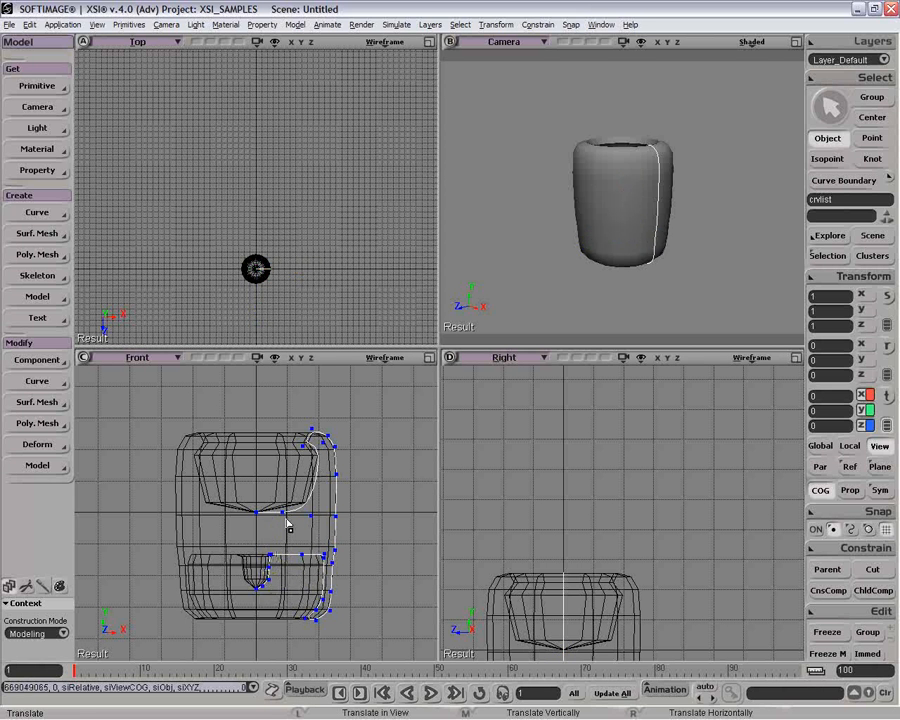
- Square out the upper cavity's floor corner and pull the outer wall points out into a flared skirt overlapping the lower section
{"action": "left_click_drag", "start_coordinate": [285, 513], "coordinate": [347, 603]}
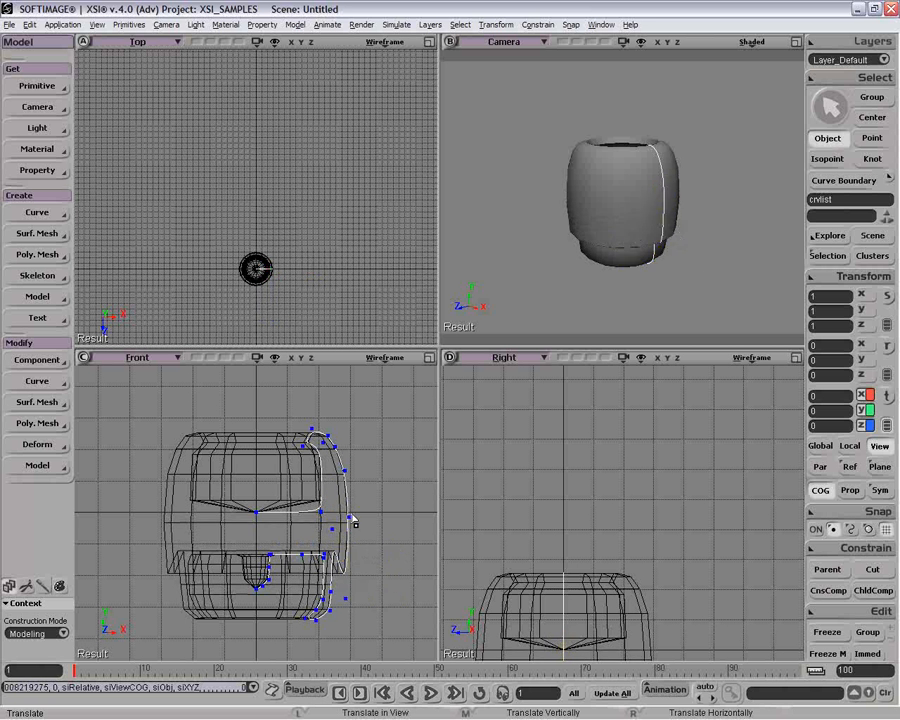
{"action": "left_click_drag", "start_coordinate": [351, 524], "coordinate": [359, 551]}
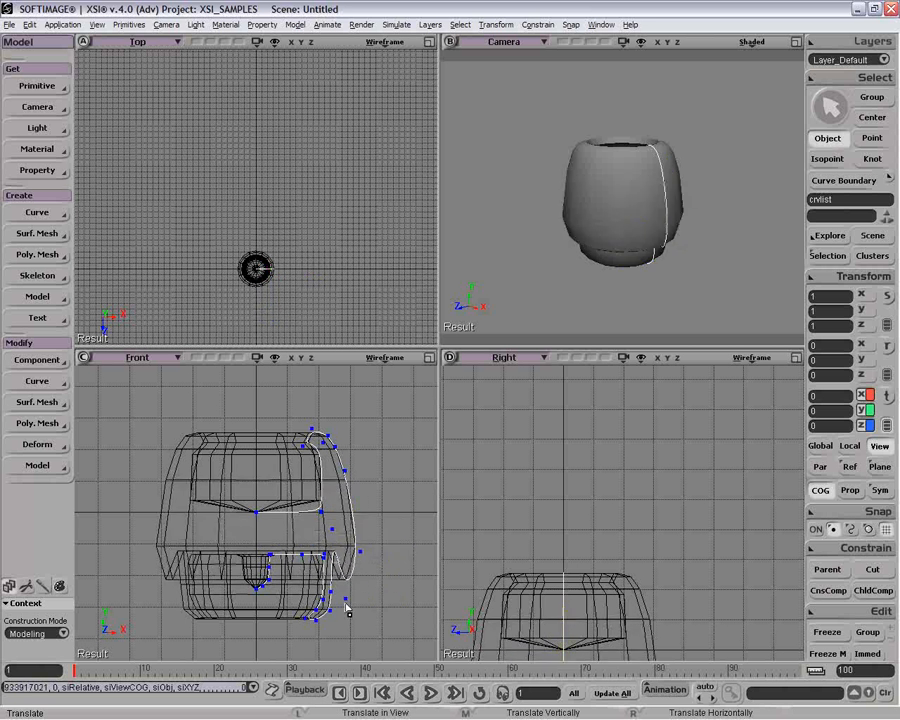
{"action": "left_click_drag", "start_coordinate": [345, 603], "coordinate": [331, 582]}
{"action": "left_click_drag", "start_coordinate": [332, 529], "coordinate": [331, 514]}
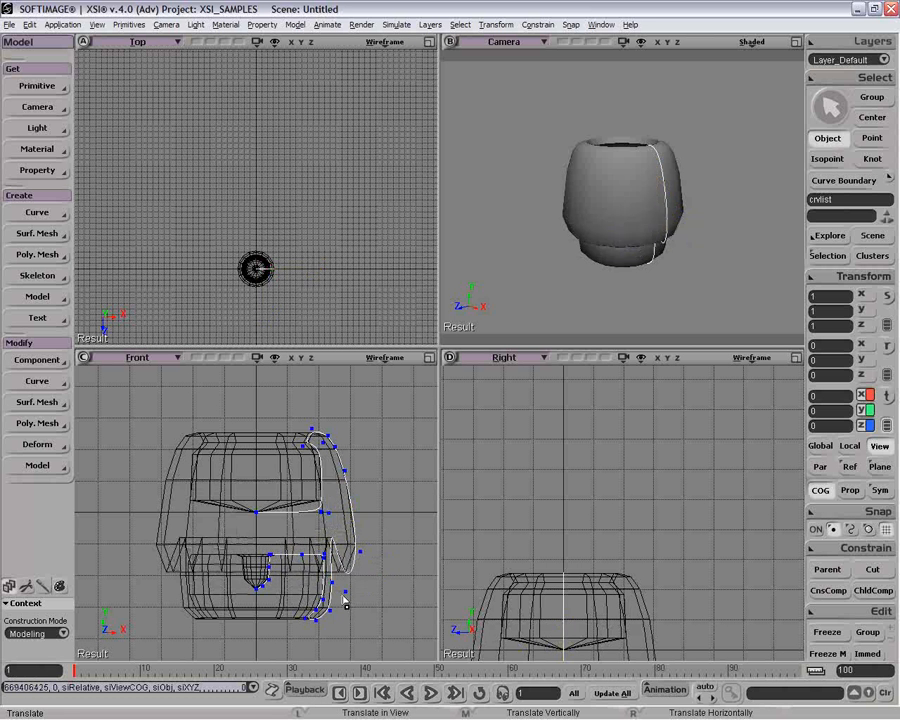
{"action": "left_click_drag", "start_coordinate": [350, 596], "coordinate": [365, 556]}
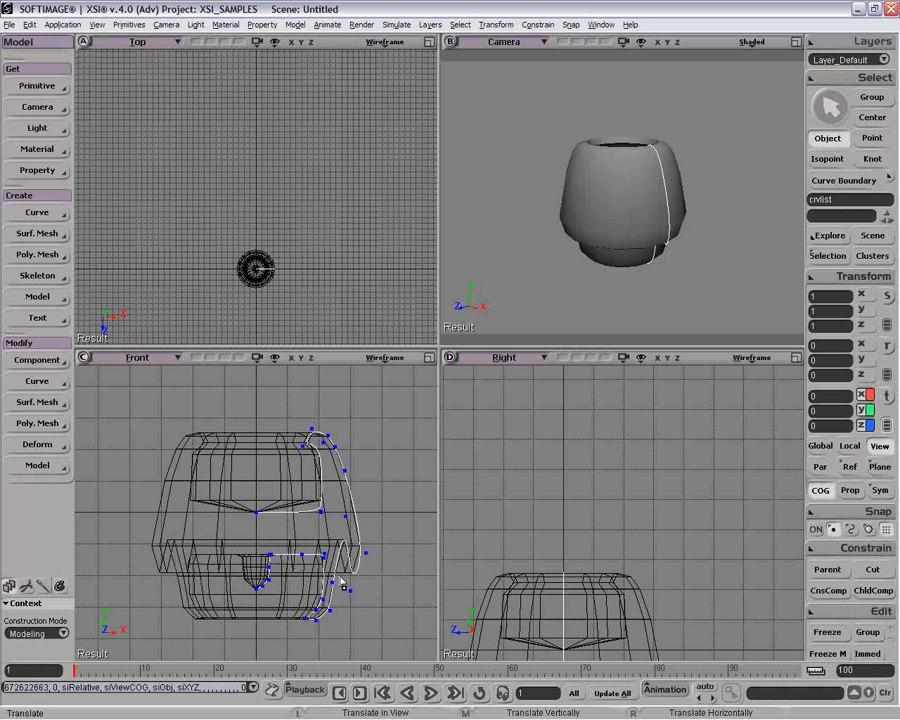
- Adjust the points beneath the skirt to round its inner fold and refine its lower lip
{"action": "left_click", "coordinate": [335, 546]}
{"action": "left_click_drag", "start_coordinate": [337, 555], "coordinate": [358, 528]}
{"action": "left_click", "coordinate": [342, 594]}
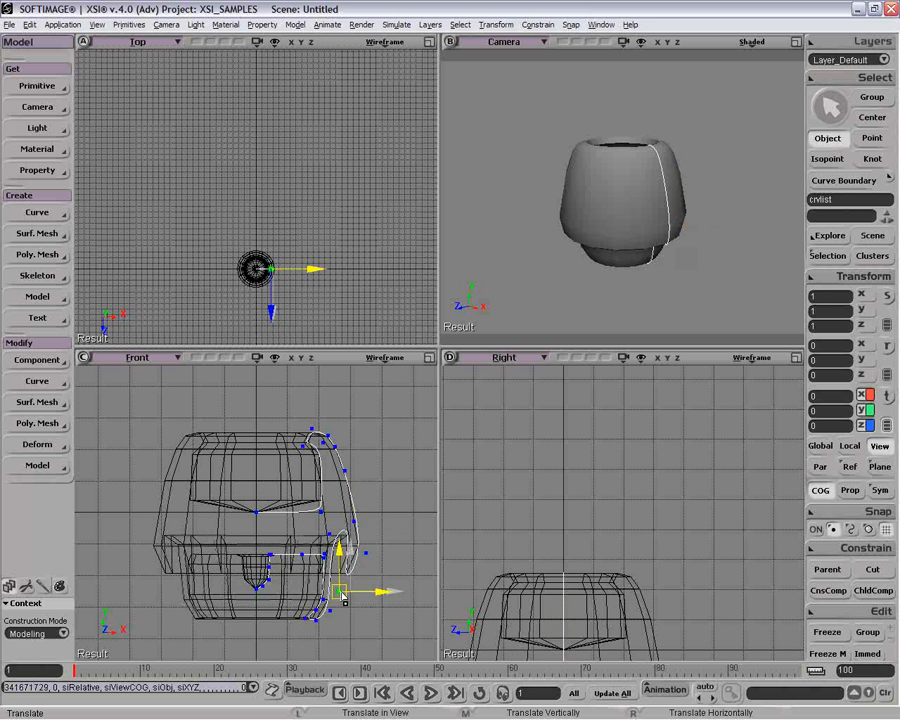
{"action": "left_click_drag", "start_coordinate": [343, 598], "coordinate": [365, 565]}
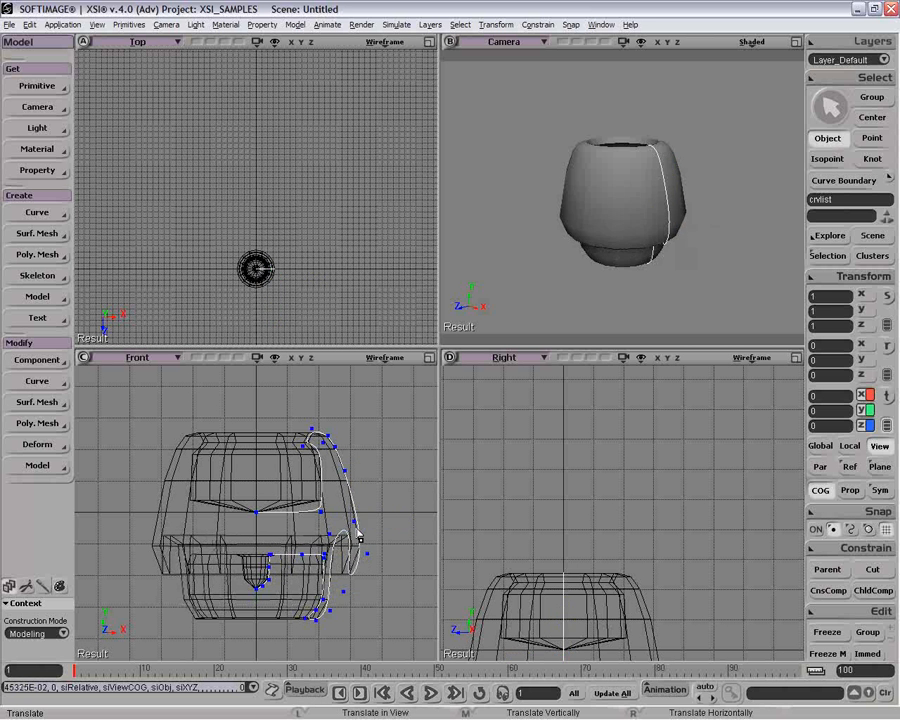
- Move the profile's upper outer points outward to round the shoulder, and return to object selection
{"action": "left_click", "coordinate": [347, 473]}
{"action": "left_click_drag", "start_coordinate": [349, 477], "coordinate": [337, 440]}
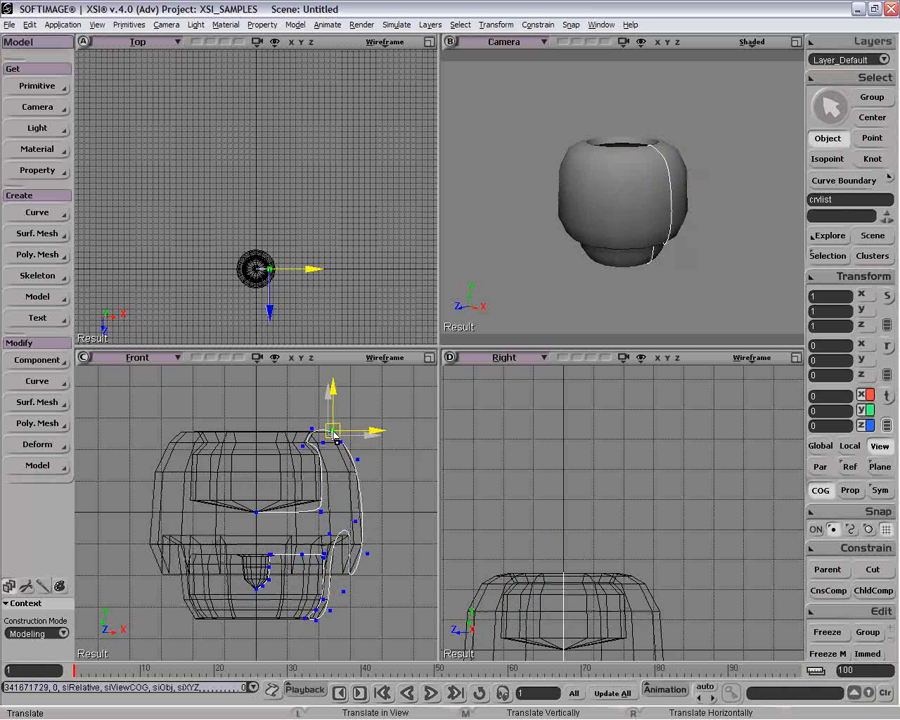
{"action": "left_click", "coordinate": [827, 138]}
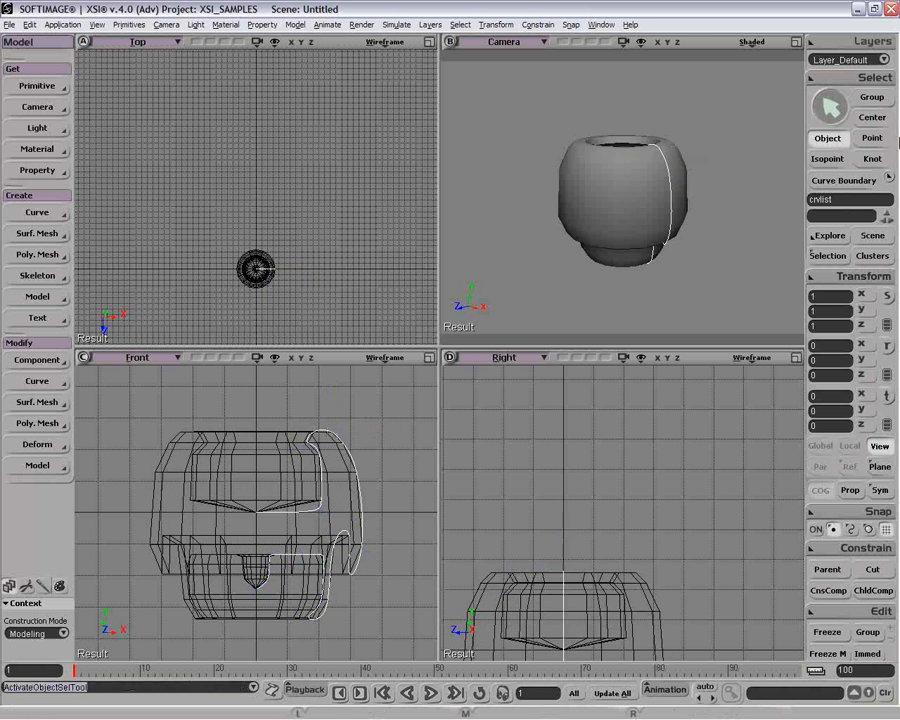
- Select the revolved mesh and raise its smoothing by one subdivision level, then deselect it and inspect the rounded cavity from above
{"action": "mouse_move", "coordinate": [703, 145]}
{"action": "left_mouse_down"}
{"action": "mouse_move", "coordinate": [615, 256]}
{"action": "mouse_move", "coordinate": [699, 115]}
{"action": "mouse_move", "coordinate": [650, 150]}
{"action": "mouse_move", "coordinate": [662, 162]}
{"action": "mouse_move", "coordinate": [620, 303]}
{"action": "mouse_move", "coordinate": [593, 175]}
{"action": "mouse_move", "coordinate": [566, 249]}
{"action": "mouse_move", "coordinate": [679, 205]}
{"action": "mouse_move", "coordinate": [655, 177]}
{"action": "left_mouse_up"}
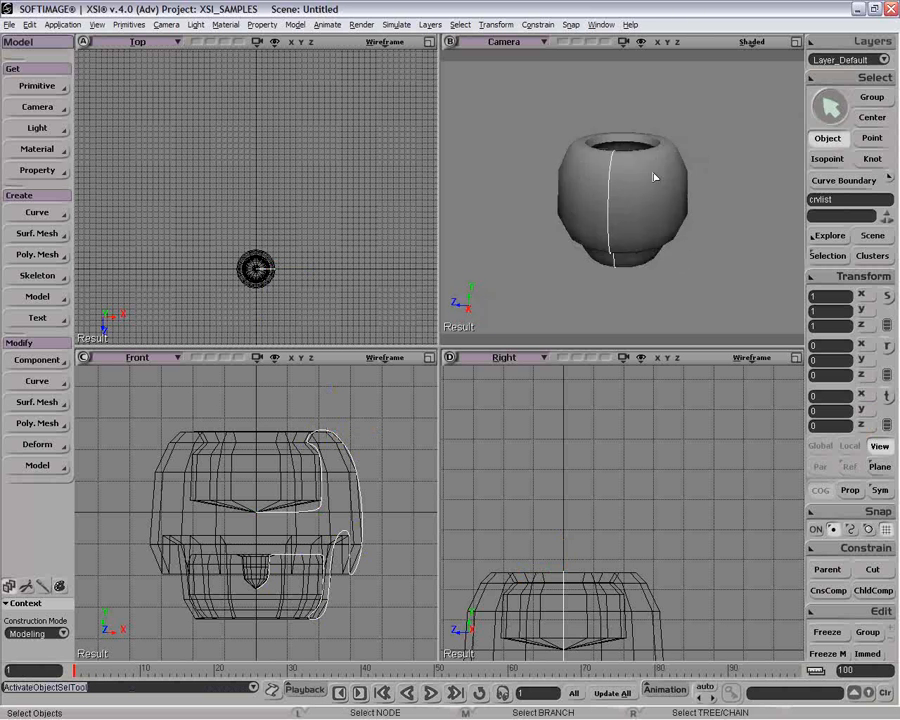
{"action": "left_click", "coordinate": [655, 177]}
{"action": "key", "text": "KP_Add"}
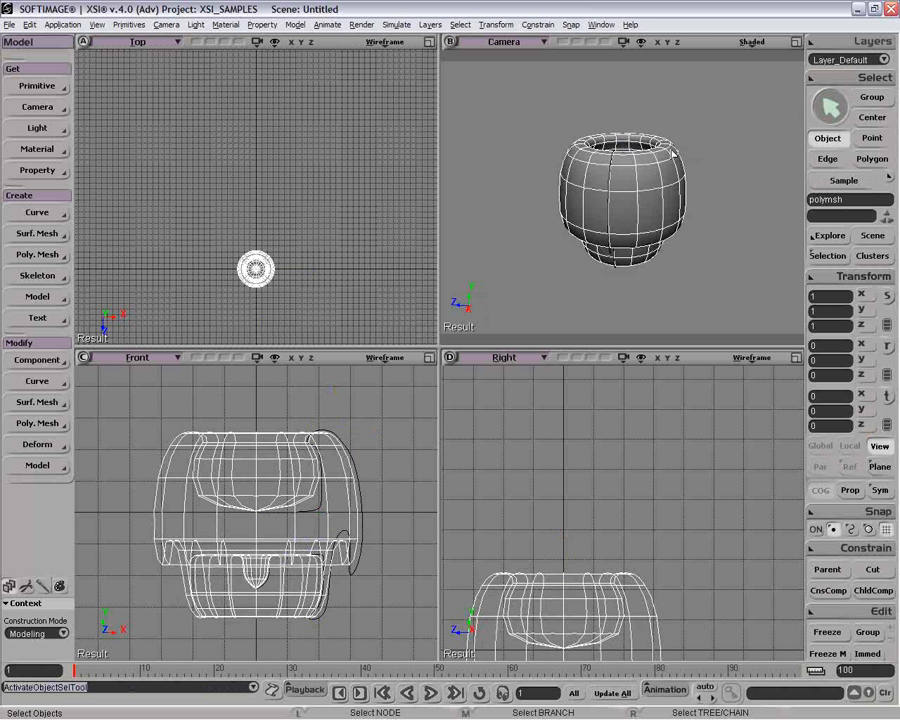
{"action": "key", "text": "ctrl+shift+a"}
{"action": "key", "text": "o"}
{"action": "mouse_move", "coordinate": [623, 189]}
{"action": "left_mouse_down"}
{"action": "mouse_move", "coordinate": [641, 277]}
{"action": "mouse_move", "coordinate": [639, 40]}
{"action": "mouse_move", "coordinate": [591, 139]}
{"action": "mouse_move", "coordinate": [590, 187]}
{"action": "mouse_move", "coordinate": [657, 474]}
{"action": "mouse_move", "coordinate": [685, 277]}
{"action": "mouse_move", "coordinate": [719, 195]}
{"action": "mouse_move", "coordinate": [672, 157]}
{"action": "mouse_move", "coordinate": [546, 245]}
{"action": "mouse_move", "coordinate": [605, 426]}
{"action": "mouse_move", "coordinate": [671, 384]}
{"action": "mouse_move", "coordinate": [674, 406]}
{"action": "left_mouse_up"}
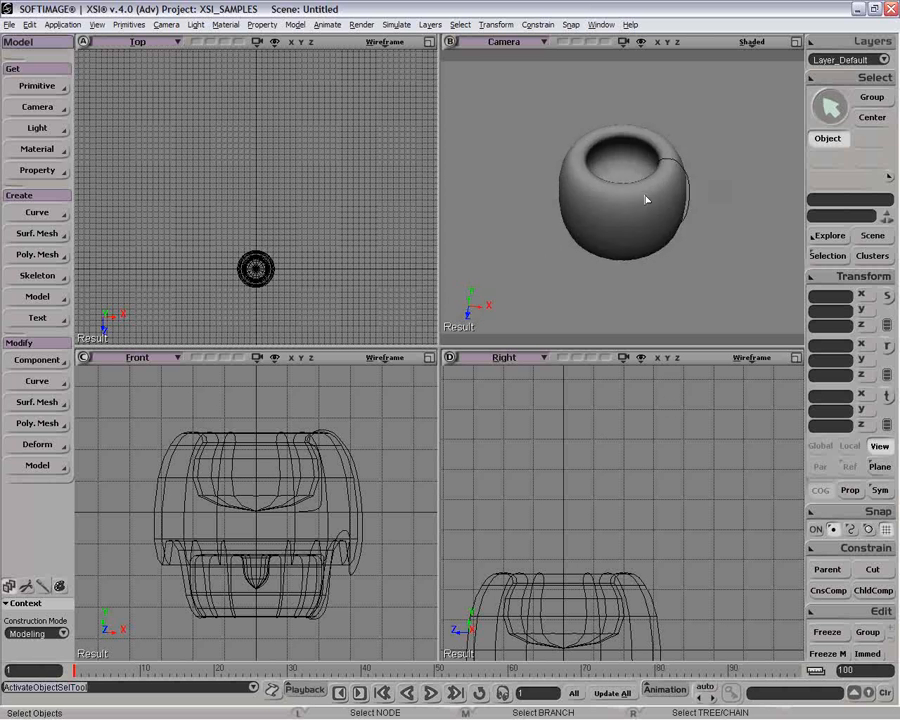
- Add a polygon-mesh cone at the centre of the revolved part with 4 subdivisions in V
{"action": "left_click", "coordinate": [266, 486]}
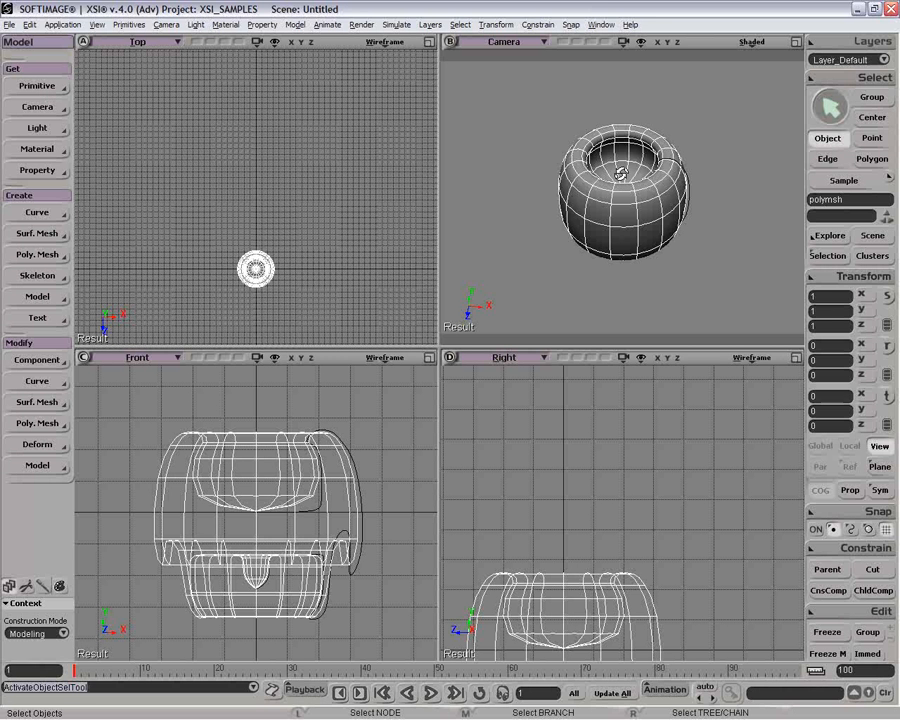
{"action": "key", "text": "o"}
{"action": "left_click_drag", "start_coordinate": [621, 180], "coordinate": [631, 245]}
{"action": "left_click", "coordinate": [37, 86]}
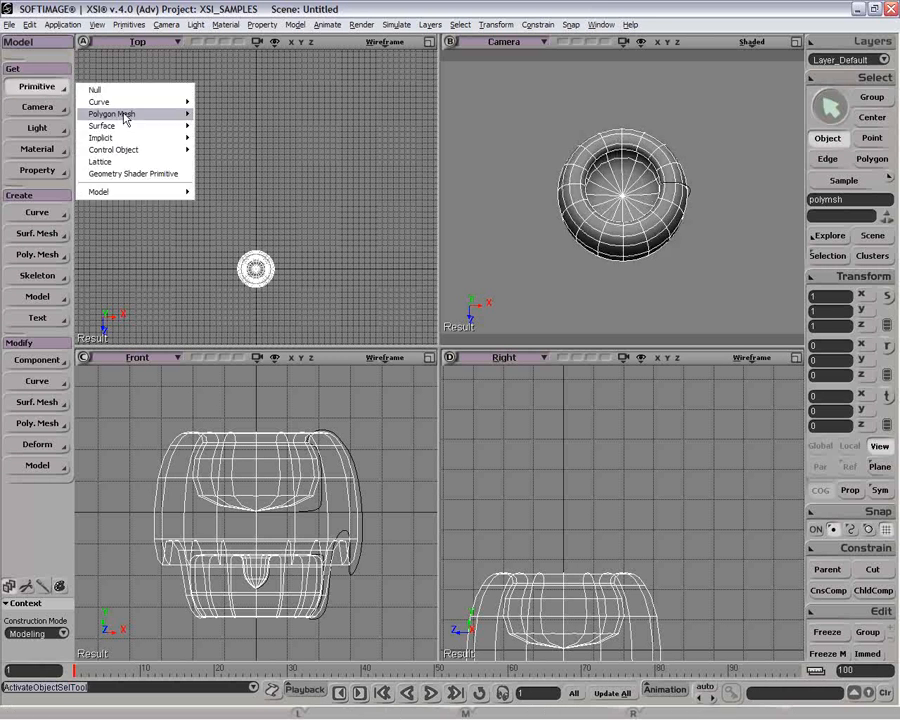
{"action": "mouse_move", "coordinate": [126, 115]}
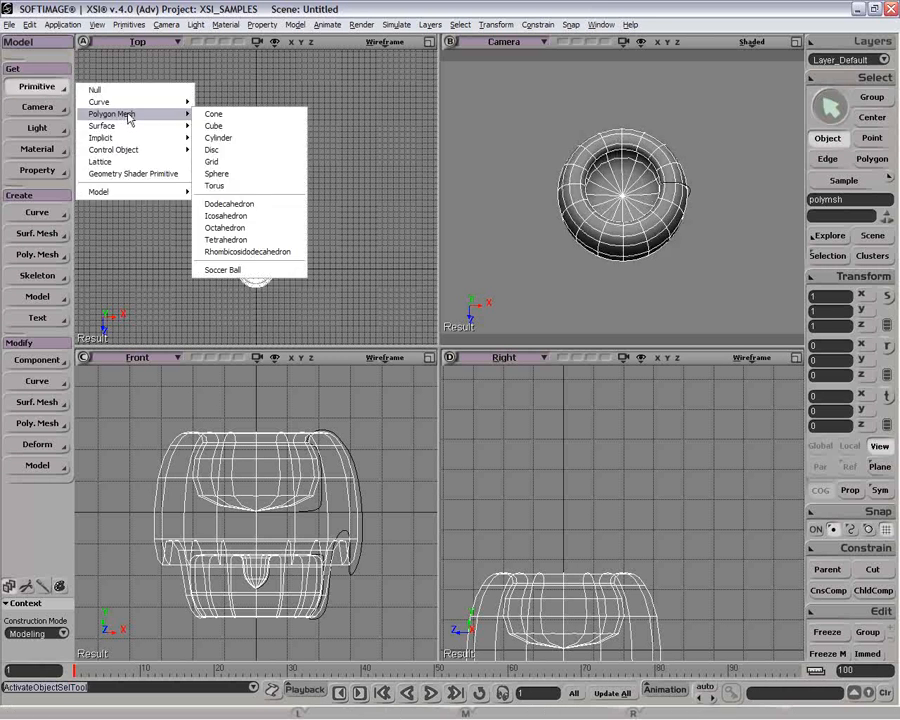
{"action": "left_click", "coordinate": [253, 119]}
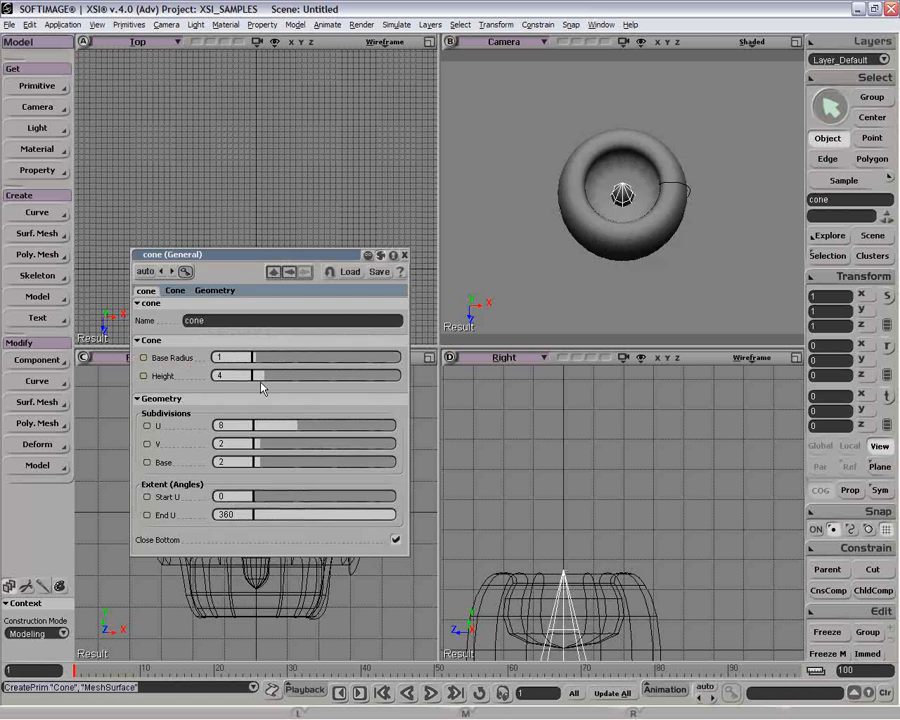
{"action": "left_click_drag", "start_coordinate": [260, 444], "coordinate": [275, 446]}
{"action": "left_click", "coordinate": [404, 256]}
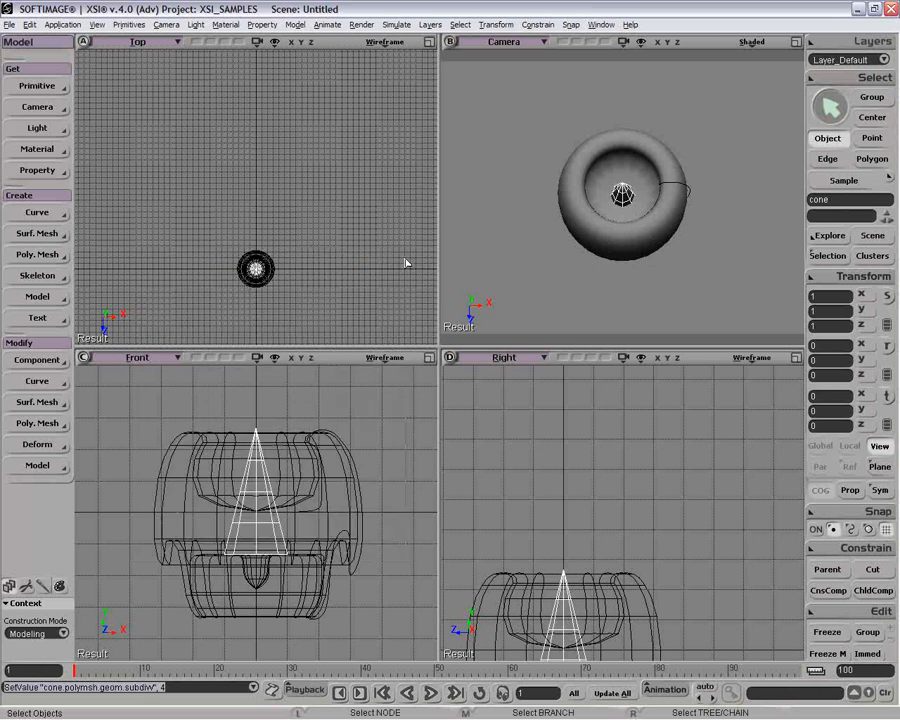
- Scale the cone uniformly to about 0.407 and raise it to about Y 0.51 so it stands on the upper cavity's floor
{"action": "key", "text": "x"}
{"action": "left_click_drag", "start_coordinate": [248, 519], "coordinate": [229, 518]}
{"action": "key", "text": "v"}
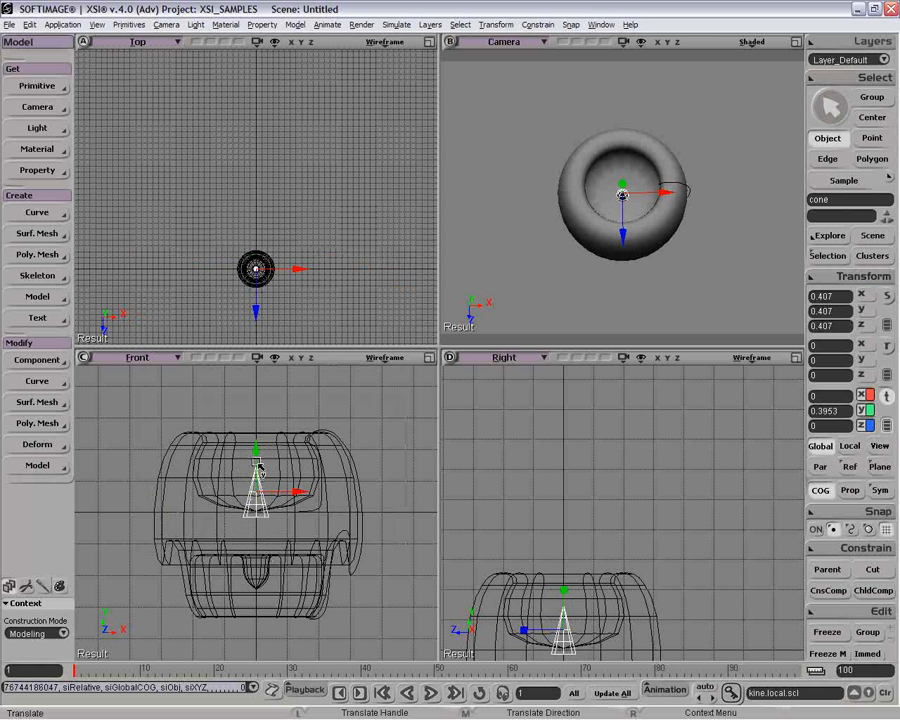
{"action": "left_click_drag", "start_coordinate": [263, 470], "coordinate": [291, 508]}
- Select the cone's lower and middle rings of points and scale each ring outward to begin rounding its sides
{"action": "key", "text": "t"}
{"action": "key", "text": "v"}
{"action": "key", "text": "x"}
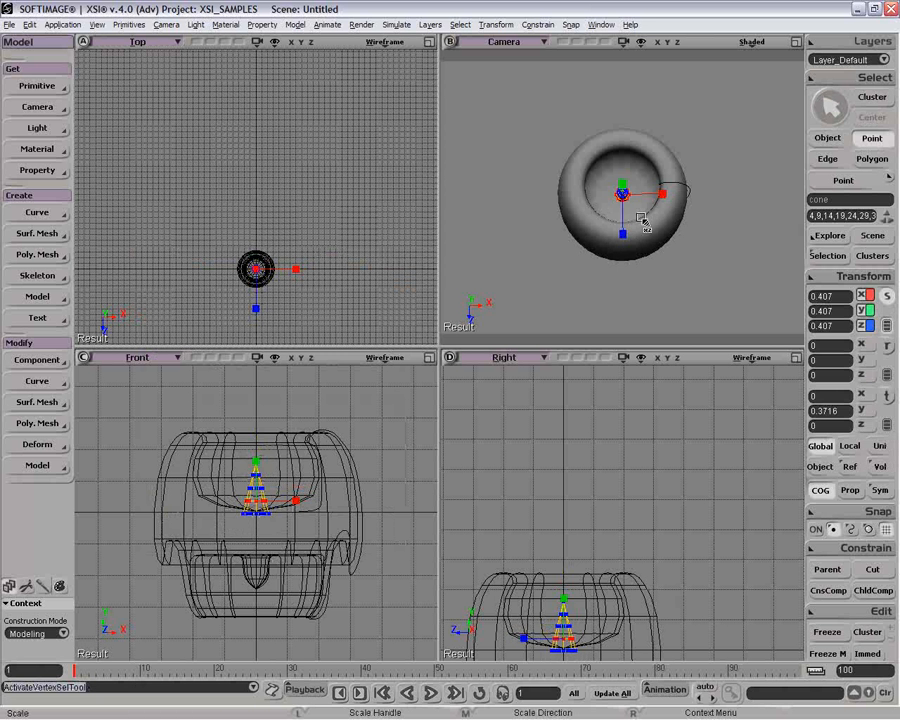
{"action": "left_click_drag", "start_coordinate": [660, 214], "coordinate": [650, 226]}
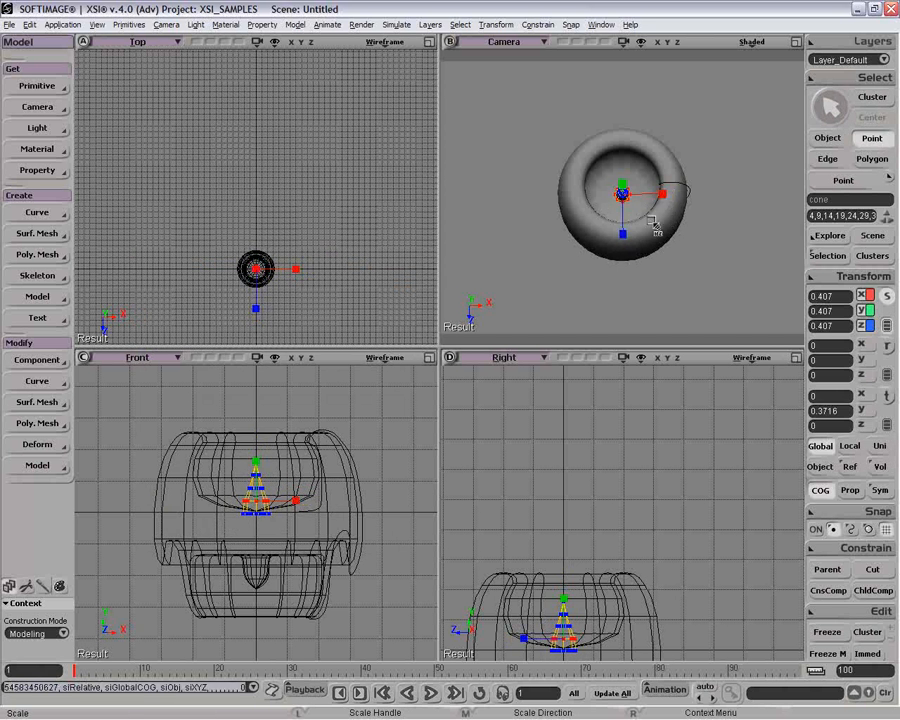
{"action": "key", "text": "t"}
{"action": "left_click_drag", "start_coordinate": [239, 481], "coordinate": [284, 497]}
{"action": "key", "text": "x"}
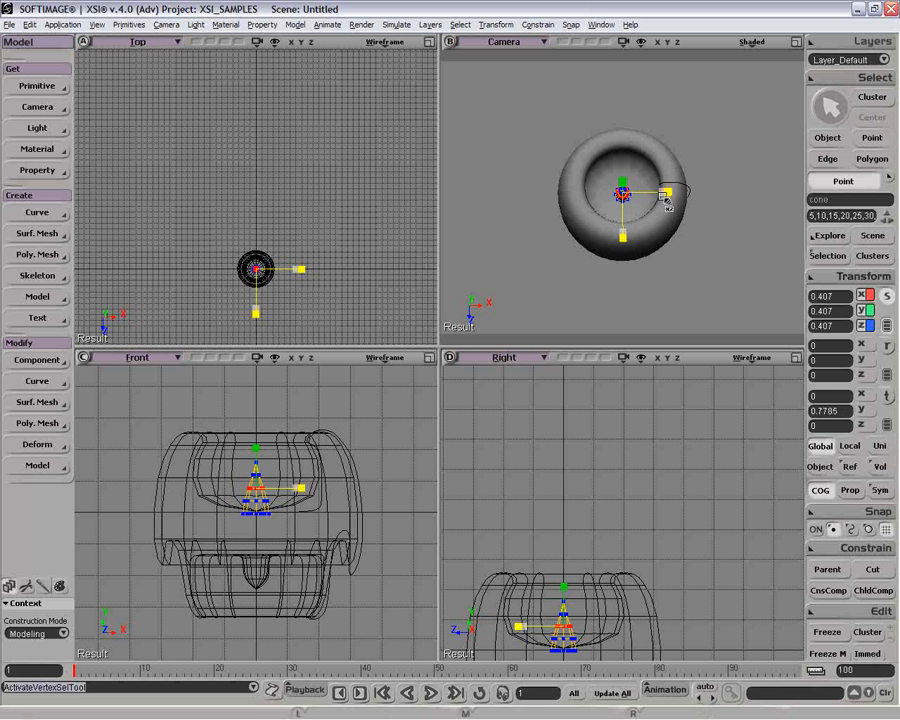
{"action": "left_click_drag", "start_coordinate": [663, 196], "coordinate": [698, 204]}
- Scale the cone's ring of points just below the tip outward for a bullet-like shape, and return to object selection
{"action": "key", "text": "t"}
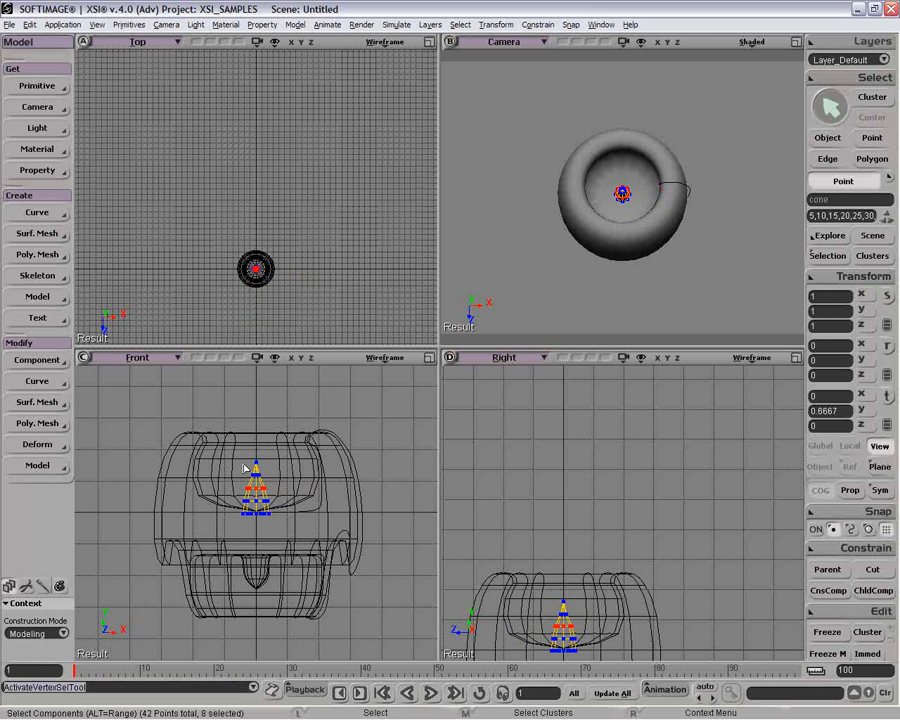
{"action": "key", "text": "x"}
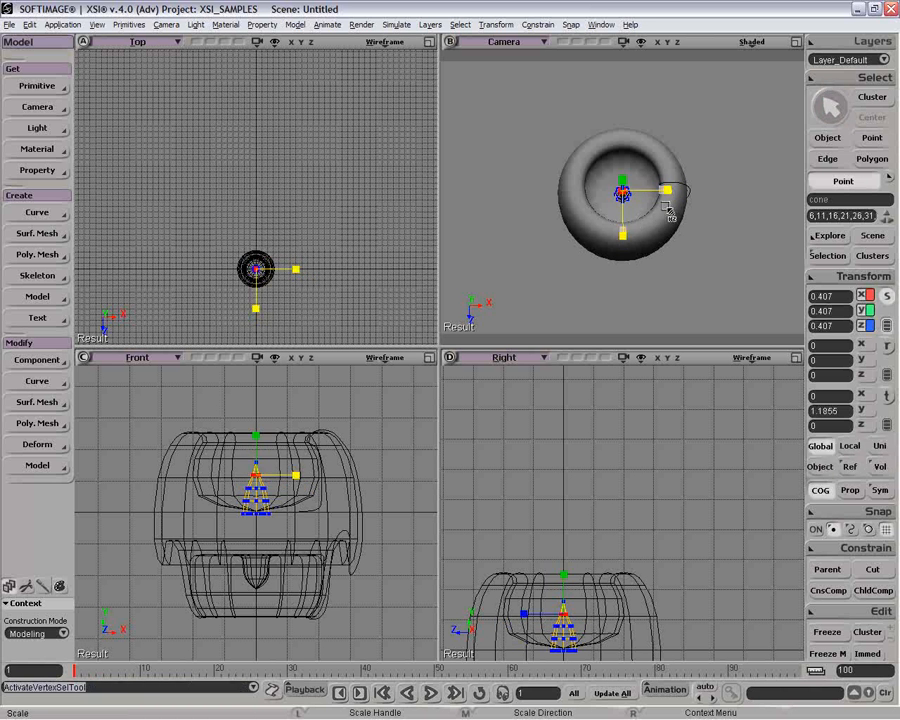
{"action": "left_click_drag", "start_coordinate": [686, 200], "coordinate": [760, 172]}
{"action": "key", "text": "space"}
{"action": "left_click", "coordinate": [726, 140]}
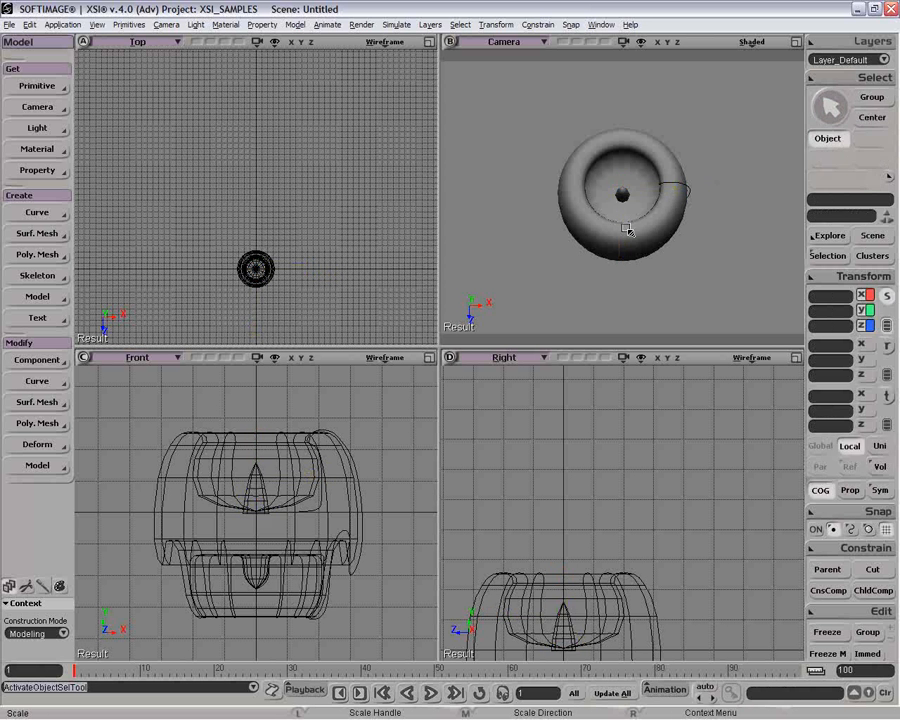
- Reopen the cone's geometry settings and try adjusting its U subdivisions, ending at 8
{"action": "key", "text": "p"}
{"action": "left_click_drag", "start_coordinate": [638, 176], "coordinate": [657, 235]}
{"action": "key", "text": "space"}
{"action": "left_click", "coordinate": [622, 194]}
{"action": "key", "text": "o"}
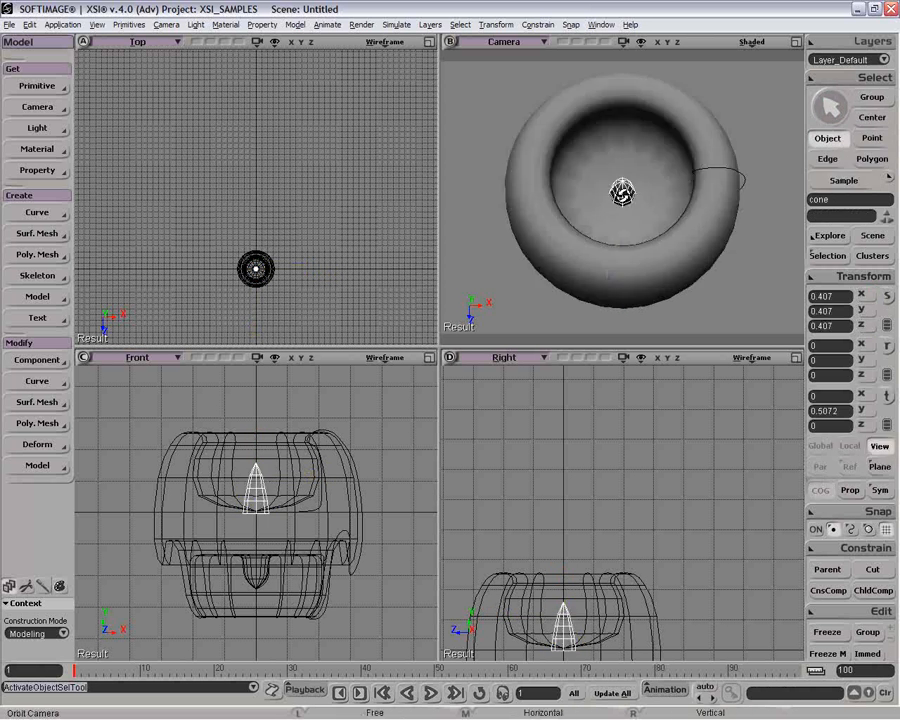
{"action": "key", "text": "Return"}
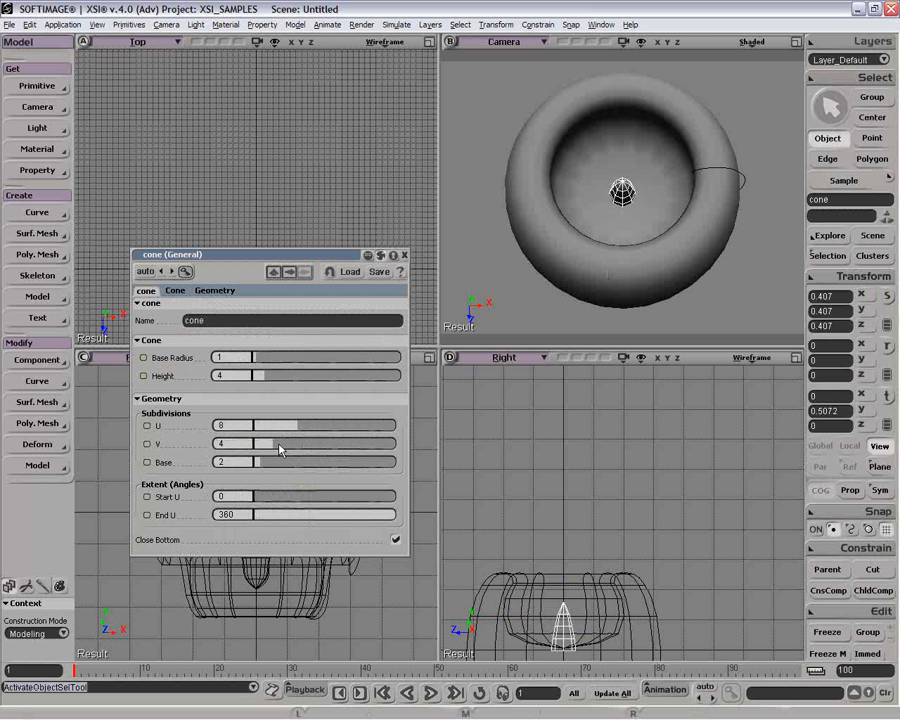
{"action": "mouse_move", "coordinate": [295, 429]}
{"action": "left_mouse_down"}
{"action": "mouse_move", "coordinate": [336, 425]}
{"action": "mouse_move", "coordinate": [298, 426]}
{"action": "left_mouse_up"}
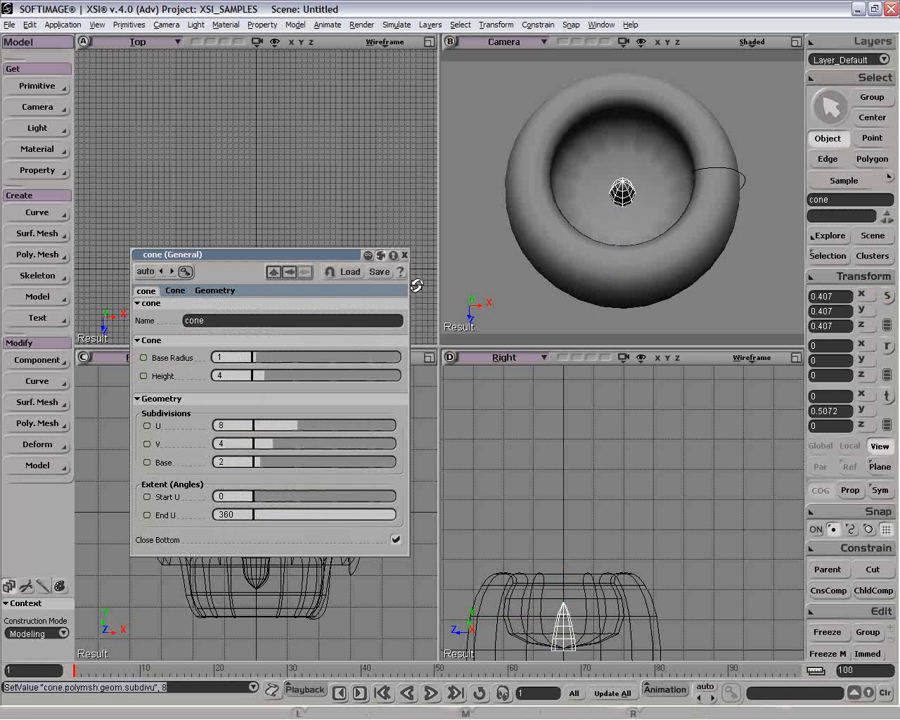
{"action": "left_click", "coordinate": [404, 255]}
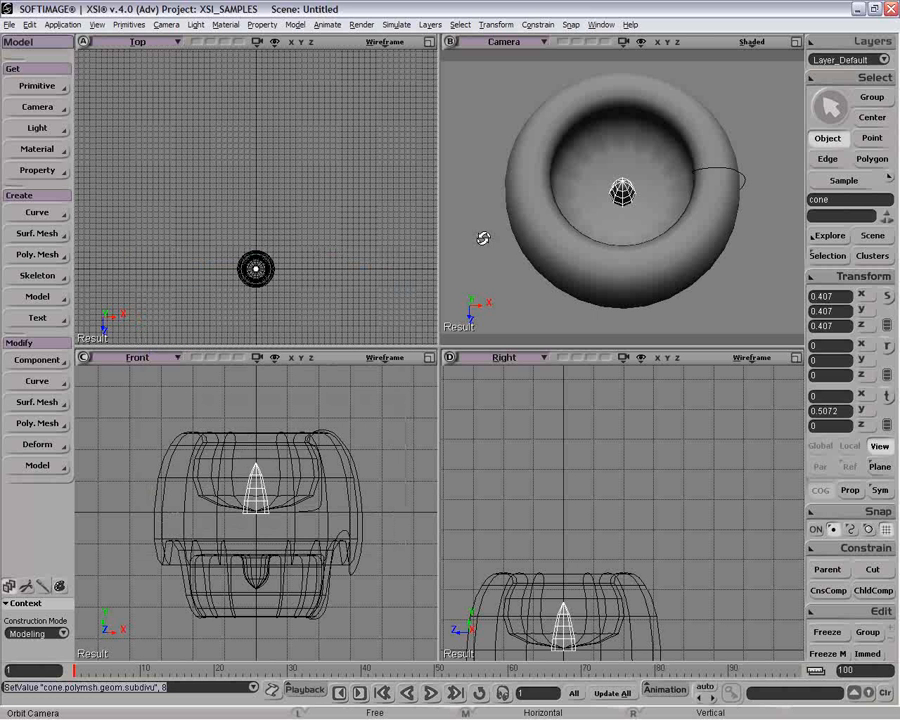
{"action": "key", "text": "space"}
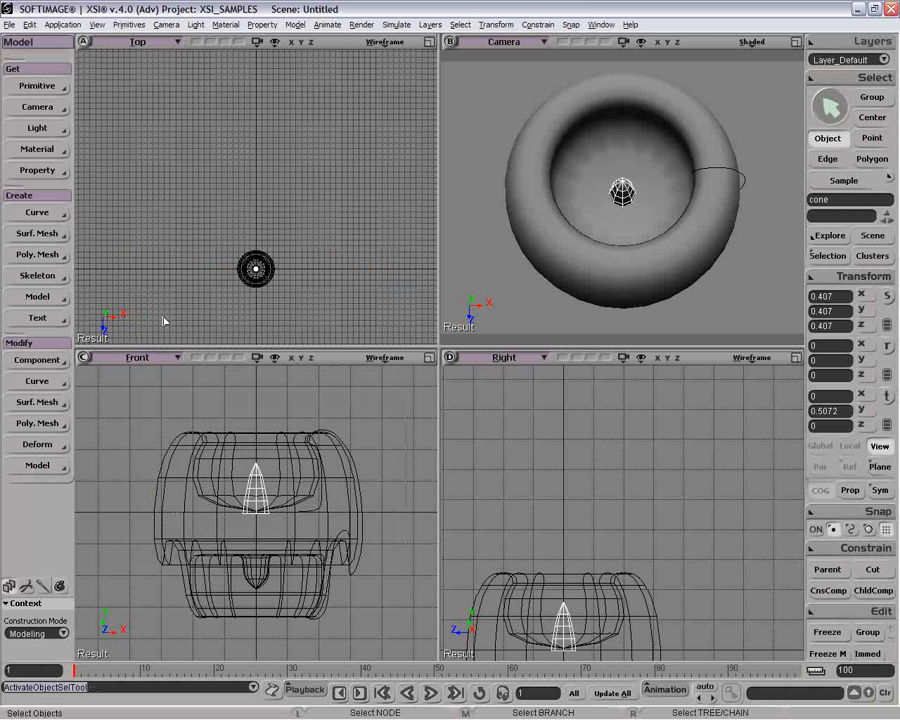
- Add a polygon-mesh cube and scale it into a thin flat bar of about 0.5465 in X, 0.0116 in Y and 0.0581 in Z
{"action": "left_click", "coordinate": [37, 86]}
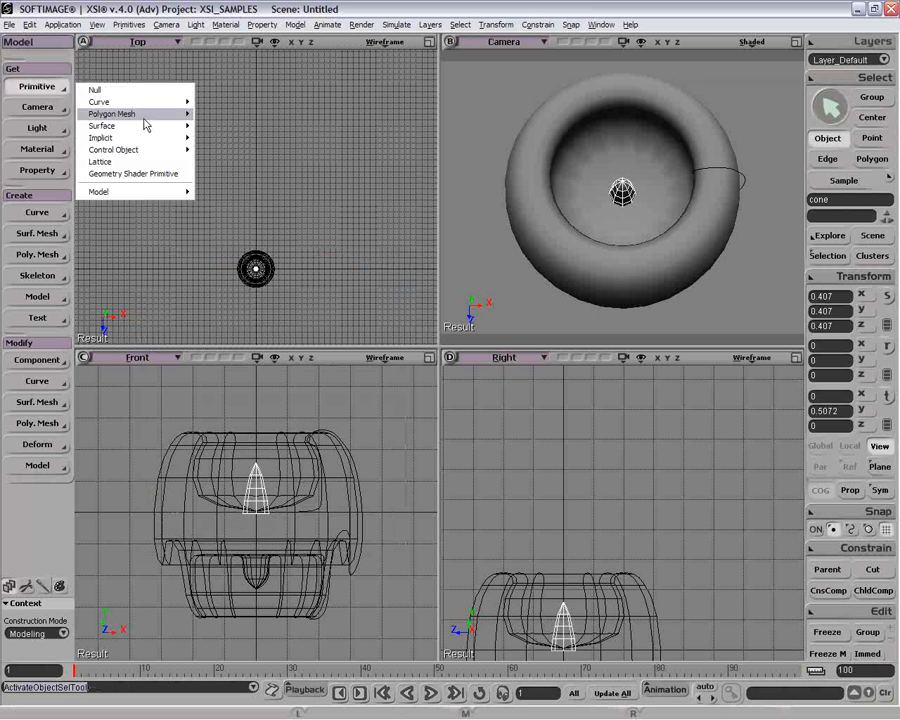
{"action": "mouse_move", "coordinate": [140, 114]}
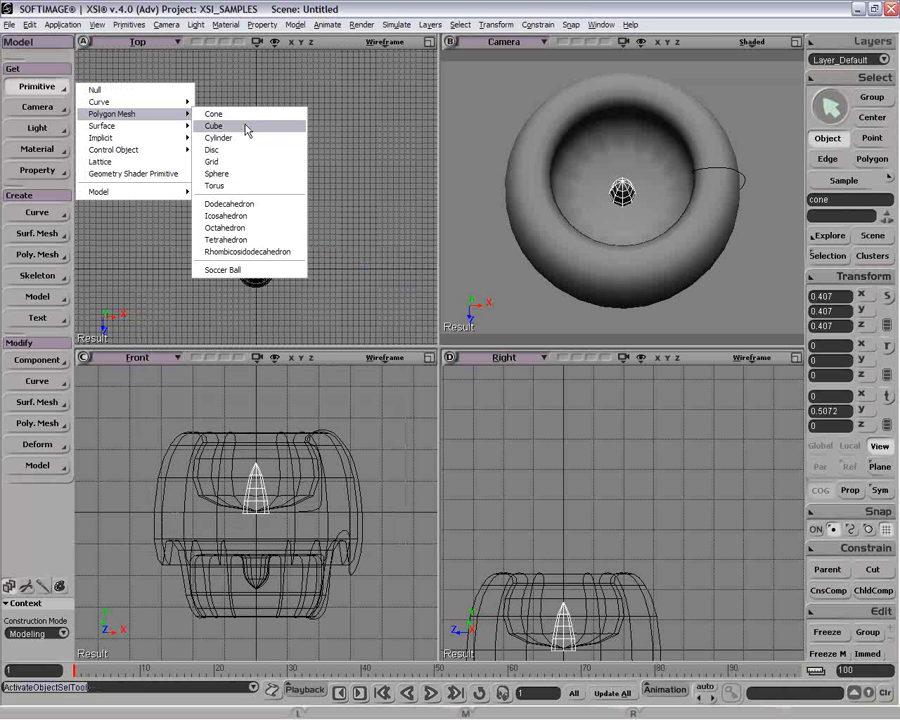
{"action": "left_click", "coordinate": [246, 129]}
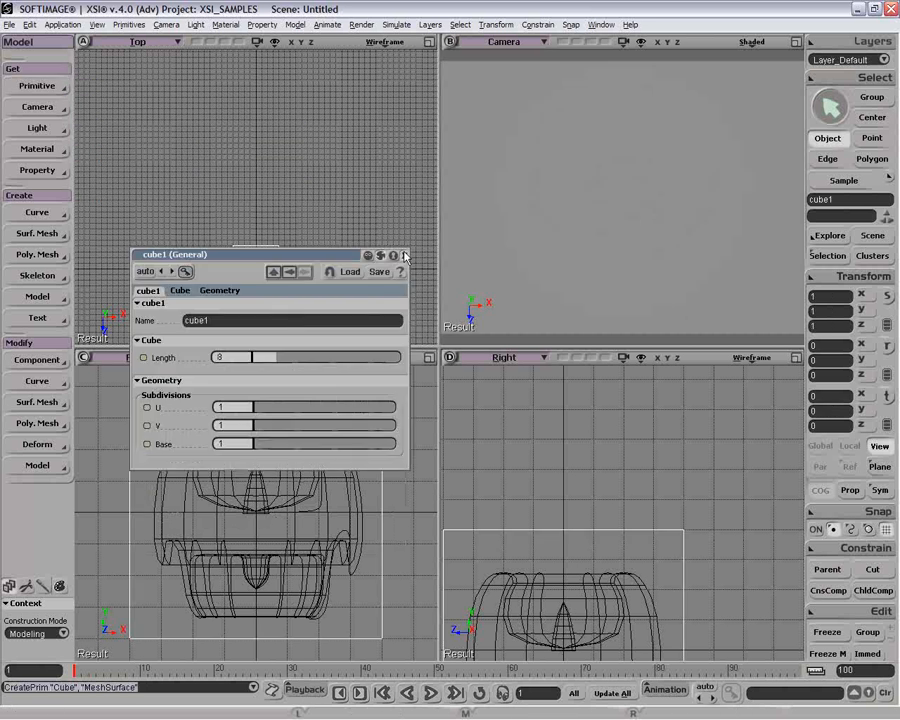
{"action": "key", "text": "x"}
{"action": "left_click_drag", "start_coordinate": [255, 474], "coordinate": [261, 542]}
{"action": "left_click_drag", "start_coordinate": [256, 307], "coordinate": [268, 276]}
- Move the flat bar to about X 2.19 and Y 0.81 so it extends sideways from the cone
{"action": "key", "text": "v"}
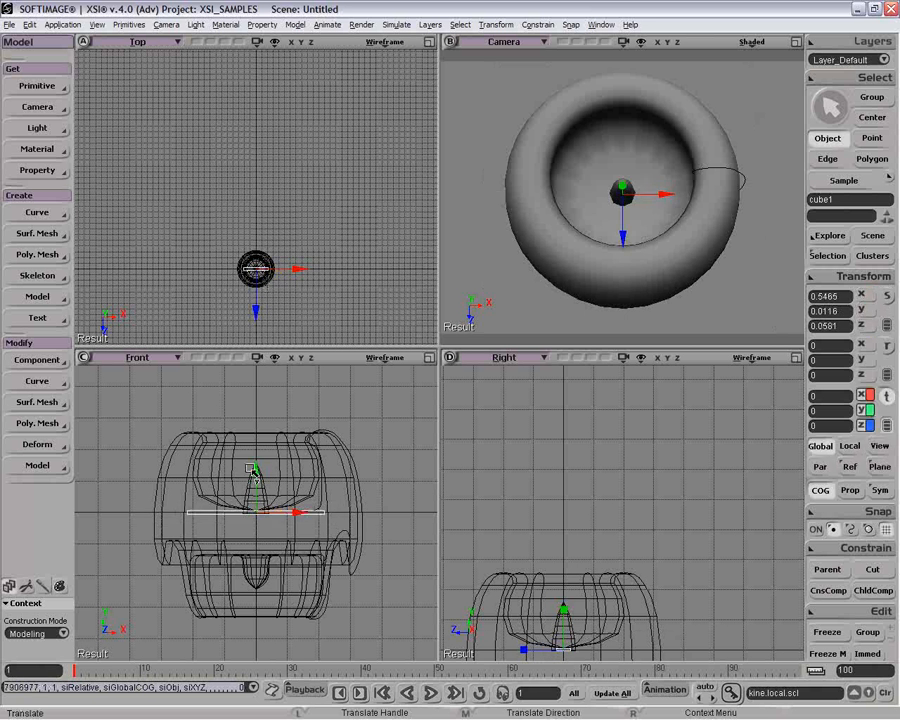
{"action": "left_click_drag", "start_coordinate": [281, 516], "coordinate": [331, 471]}
{"action": "key", "text": "space"}
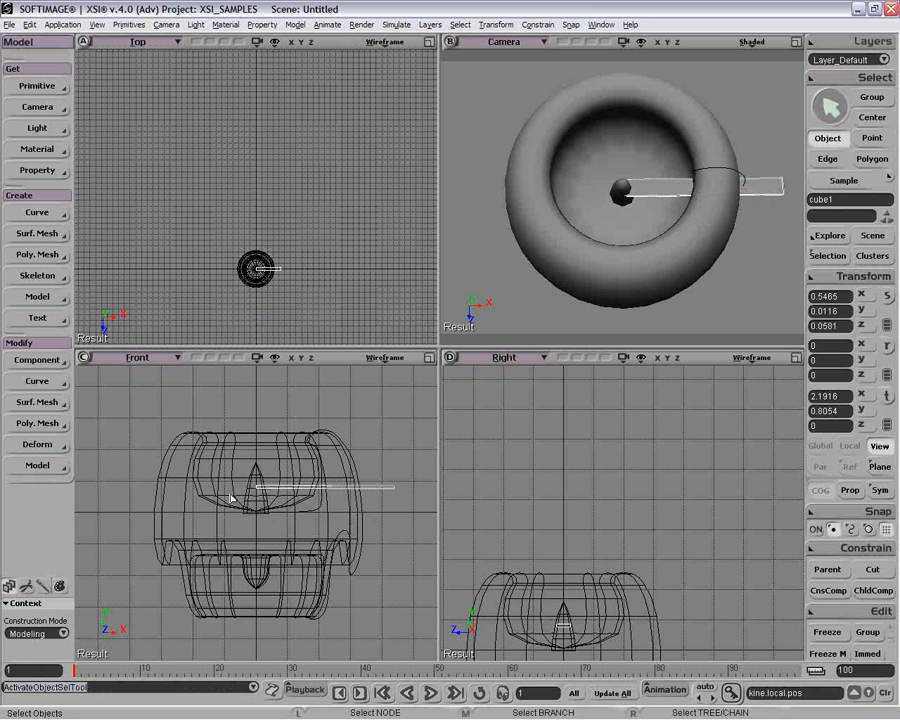
- Select the cone and raise it to about Y 1.0 so the bar meets its lower part
{"action": "left_click", "coordinate": [255, 486]}
{"action": "left_click_drag", "start_coordinate": [255, 486], "coordinate": [257, 455]}
{"action": "key", "text": "space"}
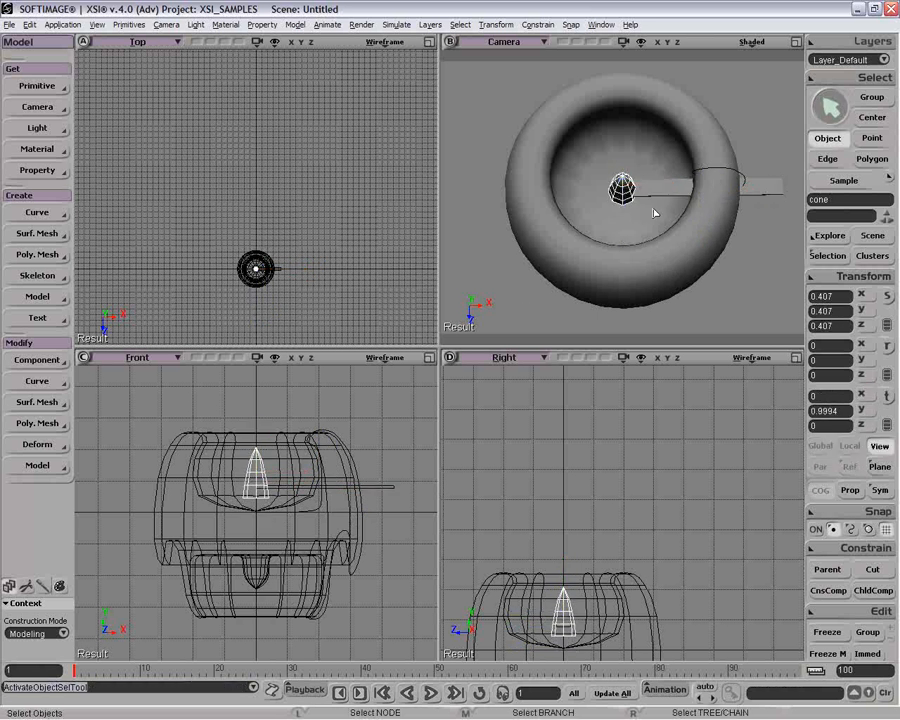
- Shorten the bar to about 0.3622 in X, move it inward to about X 1.57 and tilt it about 17.4° around X
{"action": "left_click", "coordinate": [640, 190]}
{"action": "key", "text": "x"}
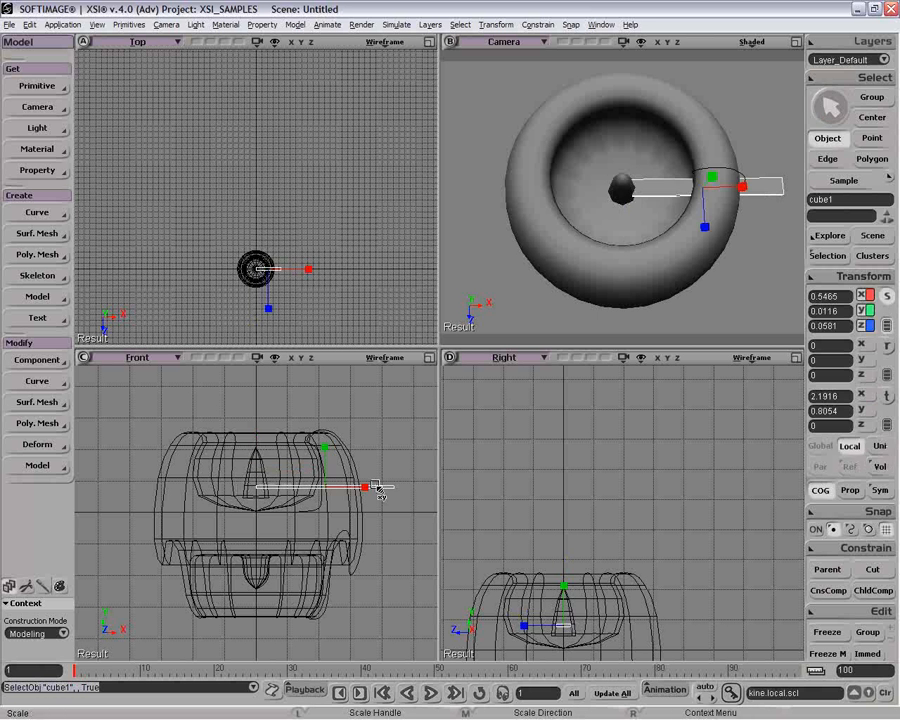
{"action": "left_click_drag", "start_coordinate": [380, 488], "coordinate": [310, 478]}
{"action": "key", "text": "v"}
{"action": "key", "text": "c"}
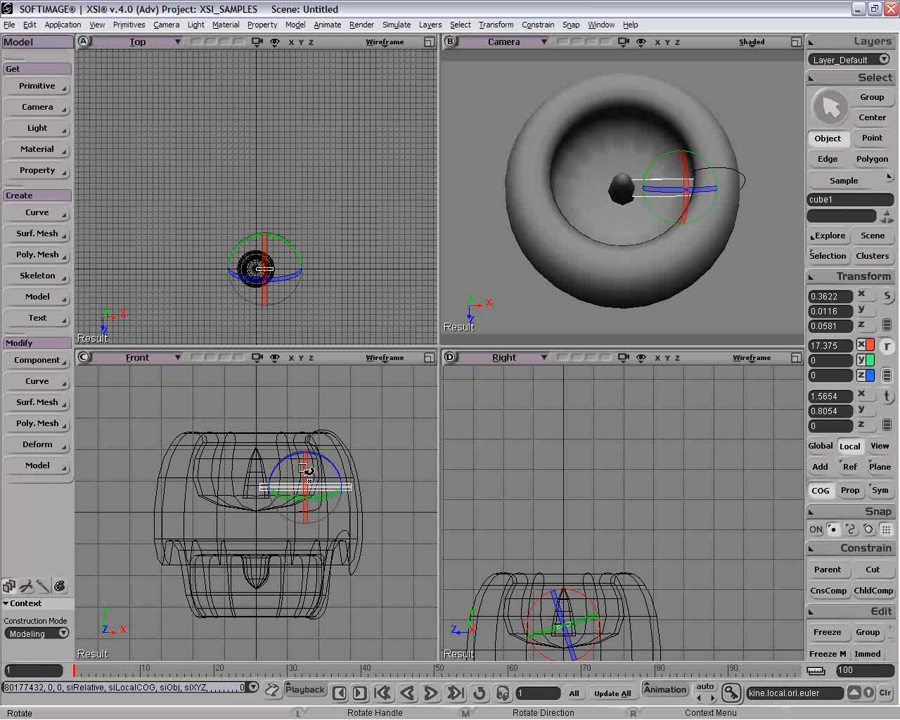
- Select the four points at the bar's inner end and scale them down to taper the blade toward the cone
{"action": "key", "text": "t"}
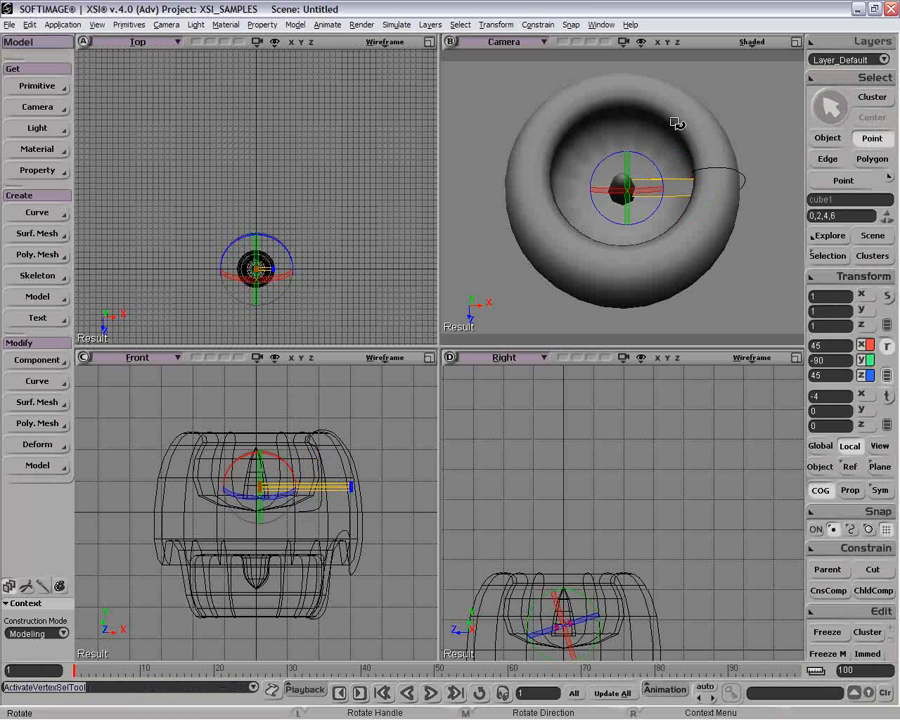
{"action": "key", "text": "x"}
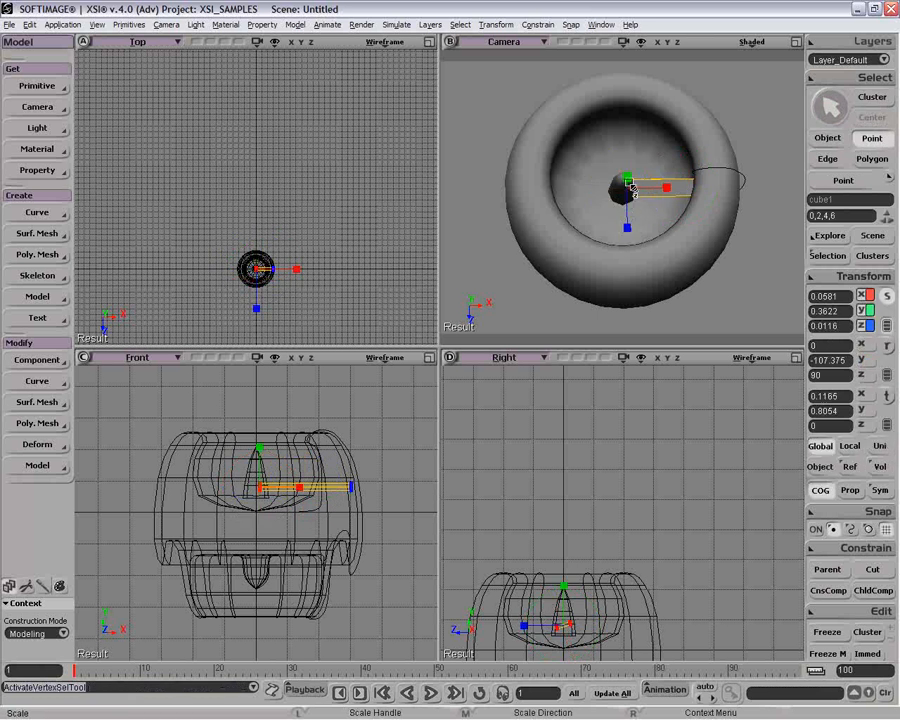
{"action": "left_click_drag", "start_coordinate": [632, 220], "coordinate": [632, 197]}
{"action": "key", "text": "space"}
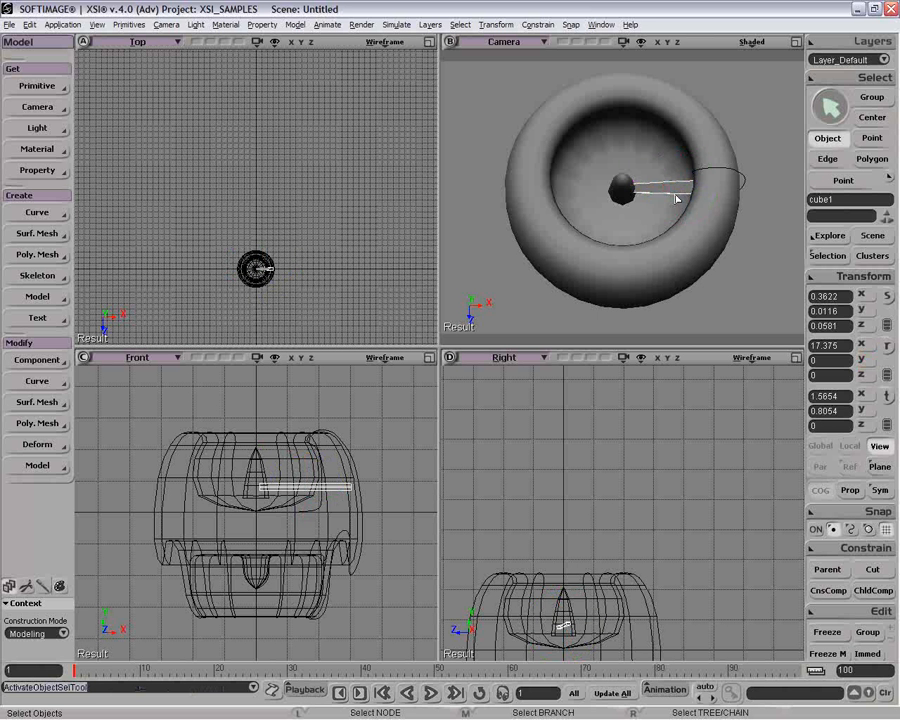
- Move the fan blade's center to X 0 on the cone's axis, using grid snapping, and return to object selection
{"action": "left_click", "coordinate": [871, 116]}
{"action": "key", "text": "v"}
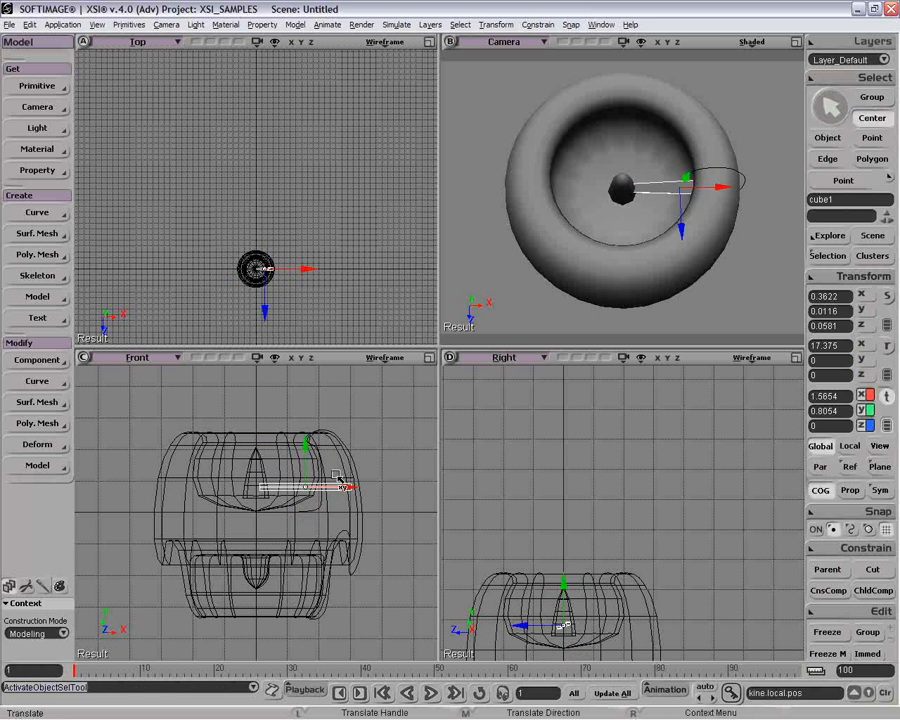
{"action": "left_click_drag", "start_coordinate": [331, 491], "coordinate": [262, 488]}
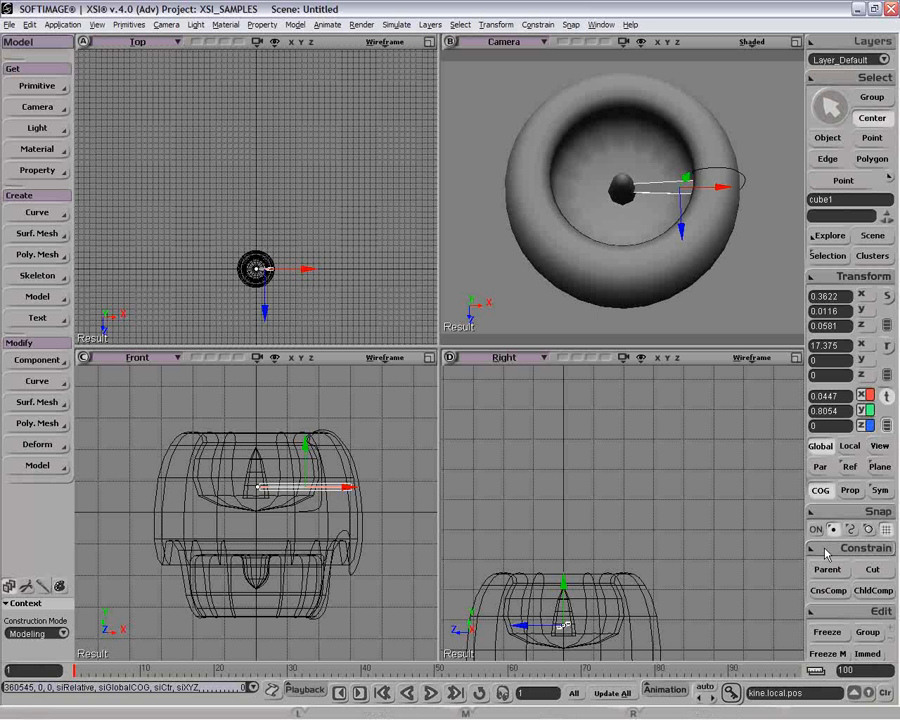
{"action": "left_click", "coordinate": [886, 529]}
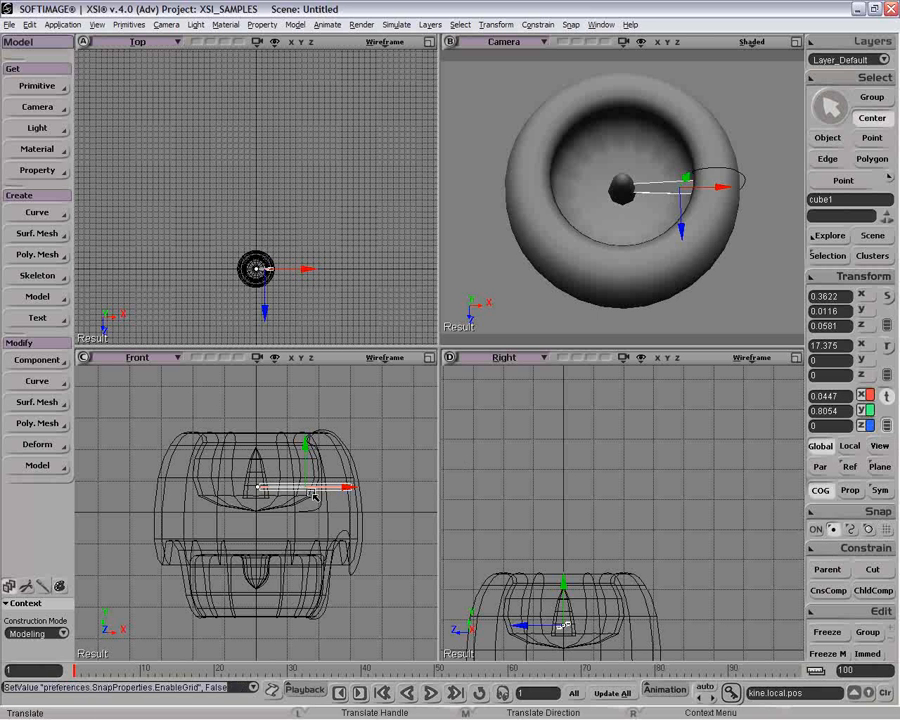
{"action": "key", "text": "t"}
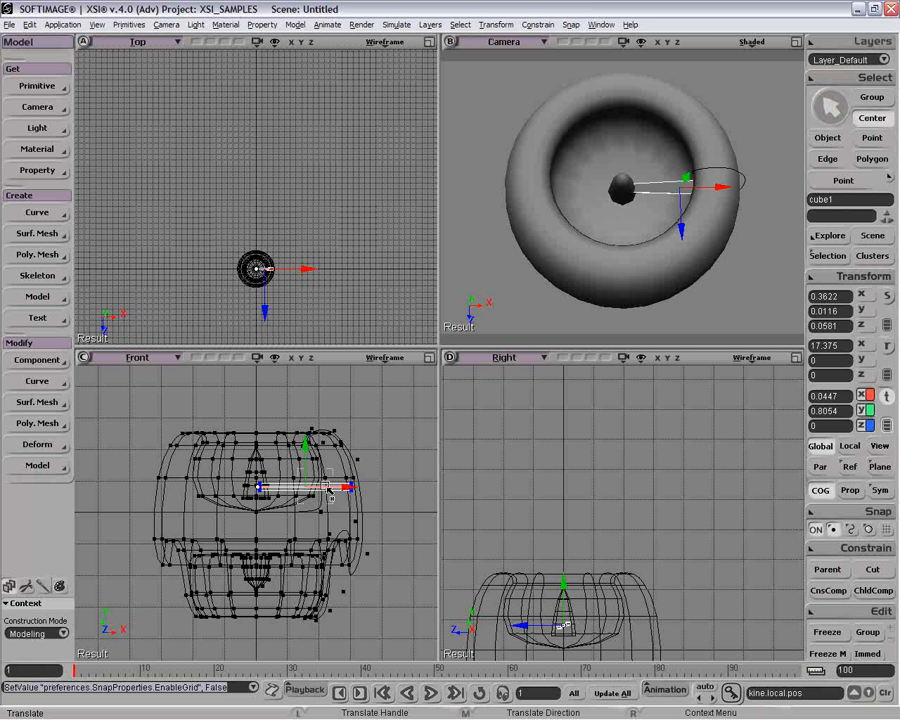
{"action": "mouse_move", "coordinate": [324, 491]}
{"action": "left_mouse_down"}
{"action": "mouse_move", "coordinate": [301, 496]}
{"action": "mouse_move", "coordinate": [320, 490]}
{"action": "left_mouse_up"}
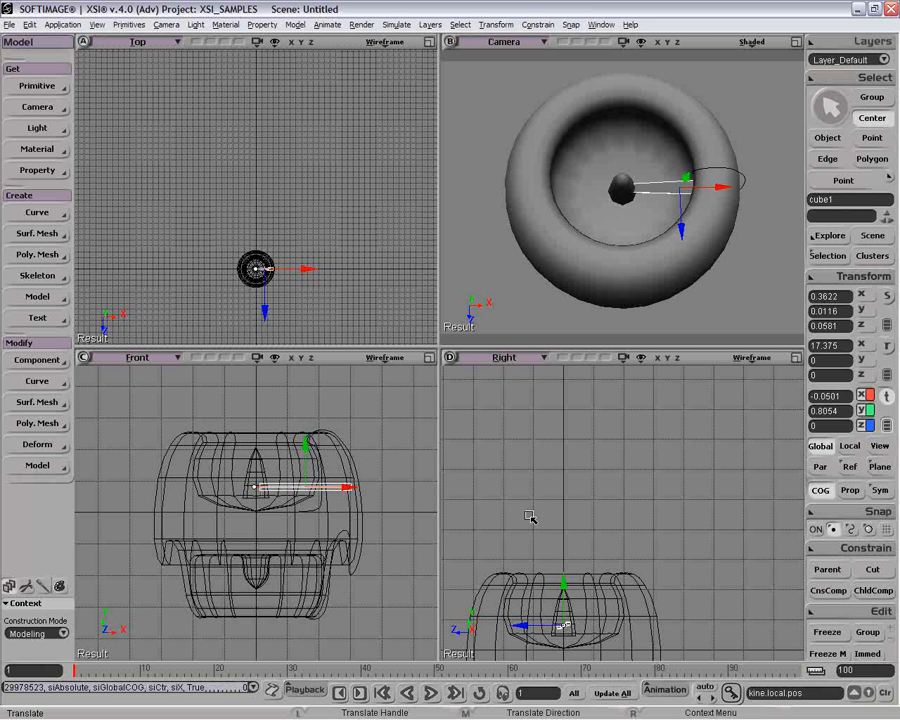
{"action": "left_click", "coordinate": [834, 529]}
{"action": "left_click", "coordinate": [886, 529]}
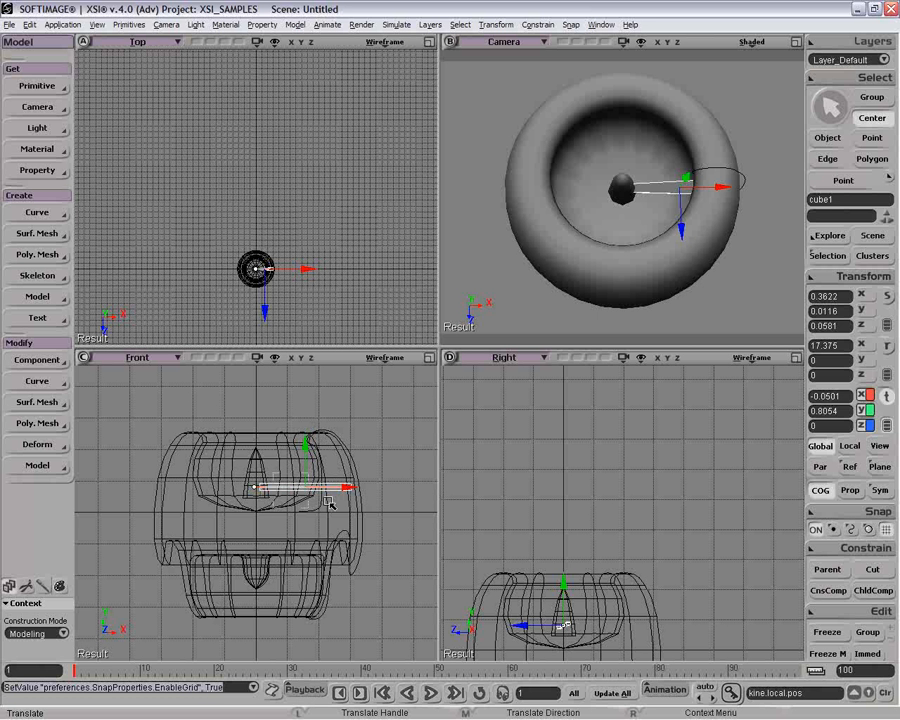
{"action": "left_click_drag", "start_coordinate": [331, 497], "coordinate": [255, 484]}
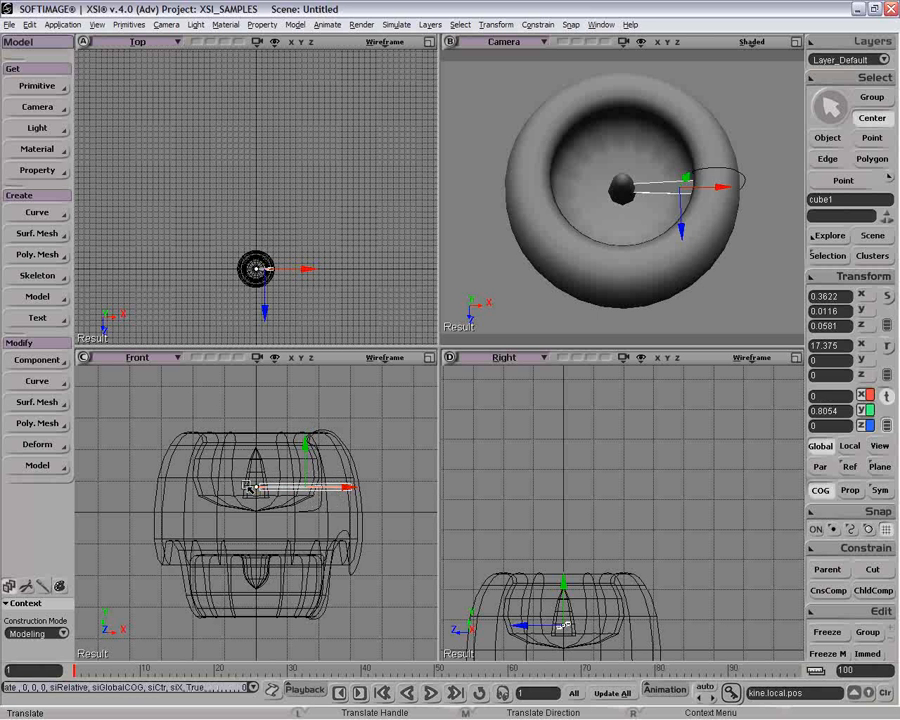
{"action": "key", "text": "space"}
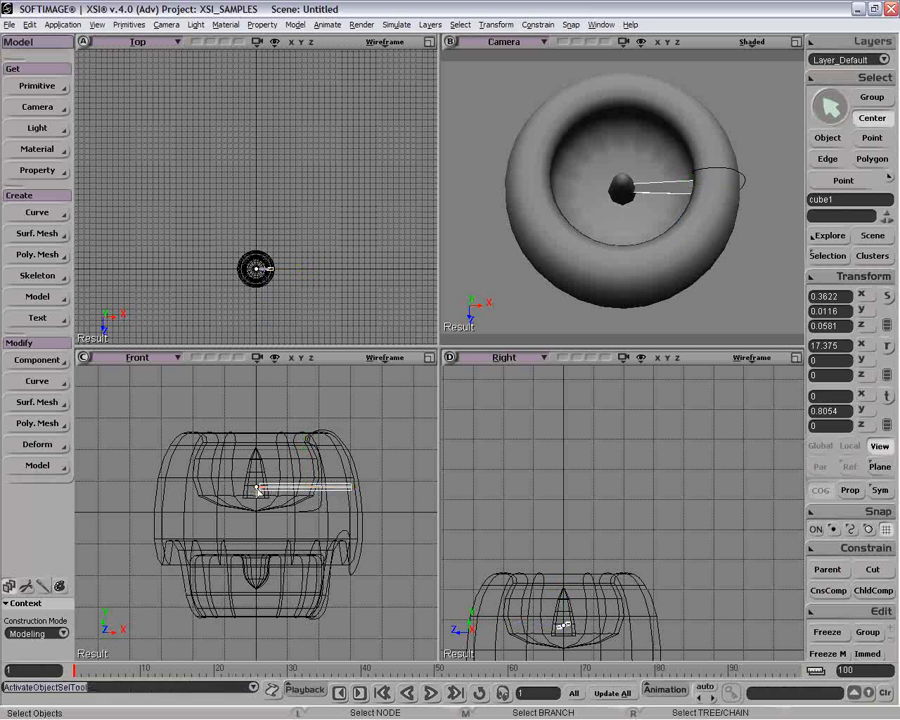
{"action": "left_click", "coordinate": [830, 139]}
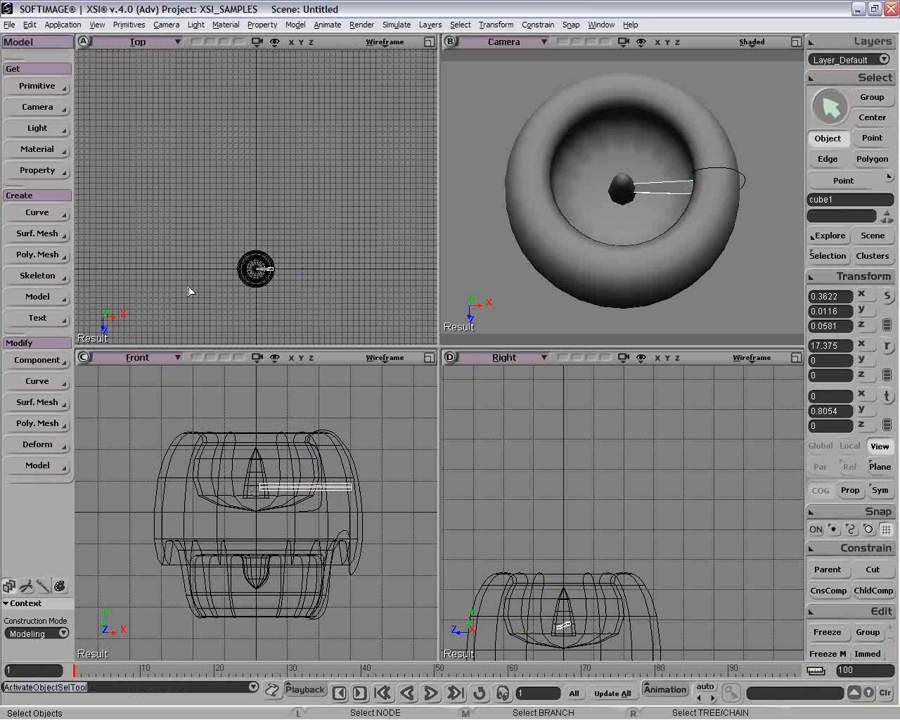
- Duplicate the blade around the cone with Duplicate Multiple, using 360/15 copies and a 15° Y rotation per copy
{"action": "left_click", "coordinate": [31, 25]}
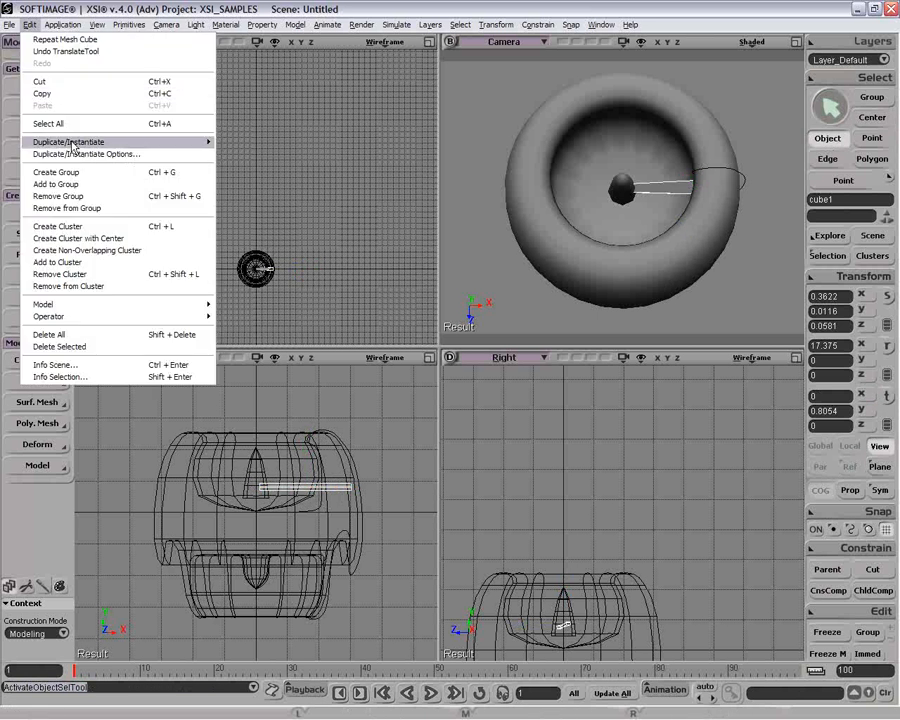
{"action": "mouse_move", "coordinate": [80, 146]}
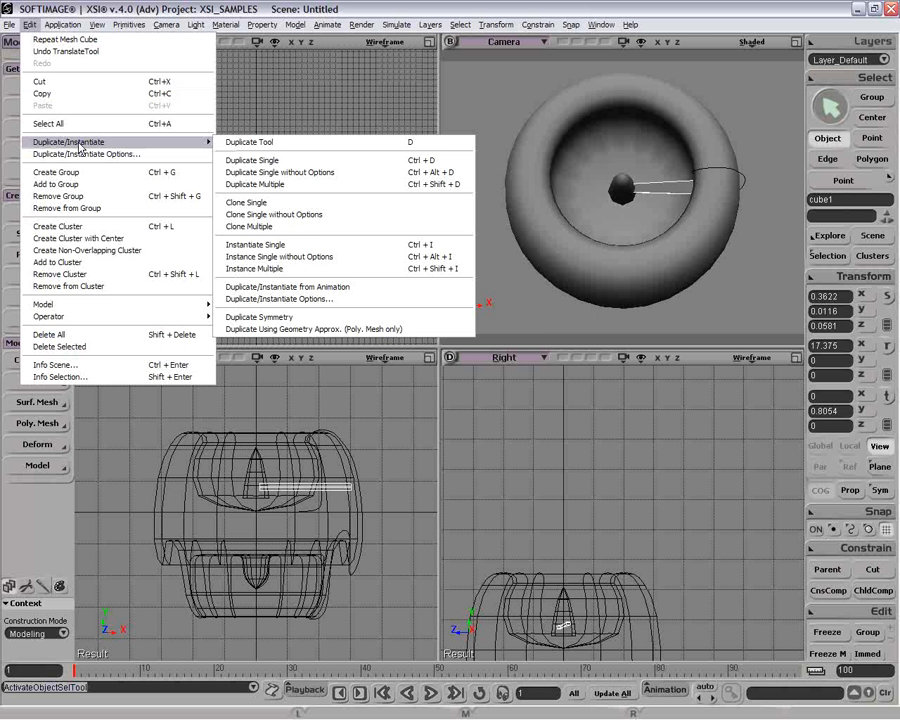
{"action": "left_click", "coordinate": [301, 184]}
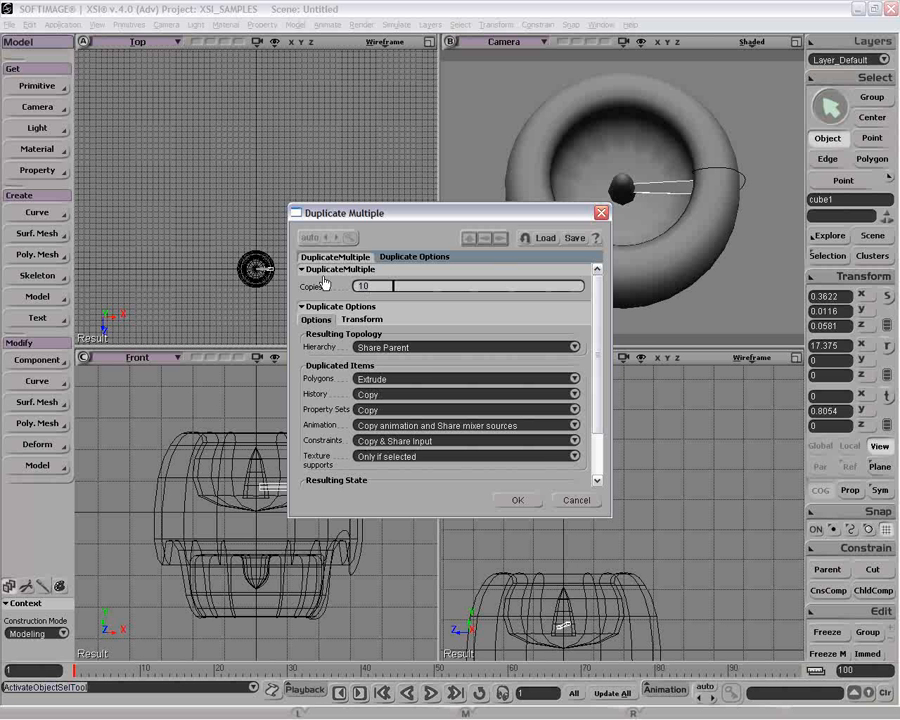
{"action": "left_click", "coordinate": [362, 319]}
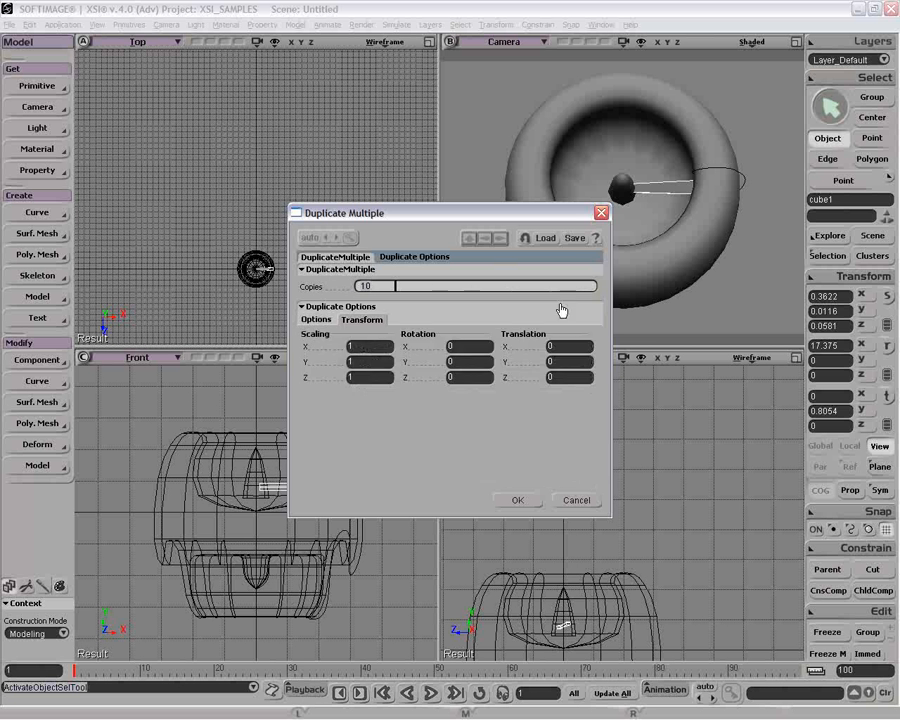
{"action": "left_click_drag", "start_coordinate": [535, 220], "coordinate": [363, 136]}
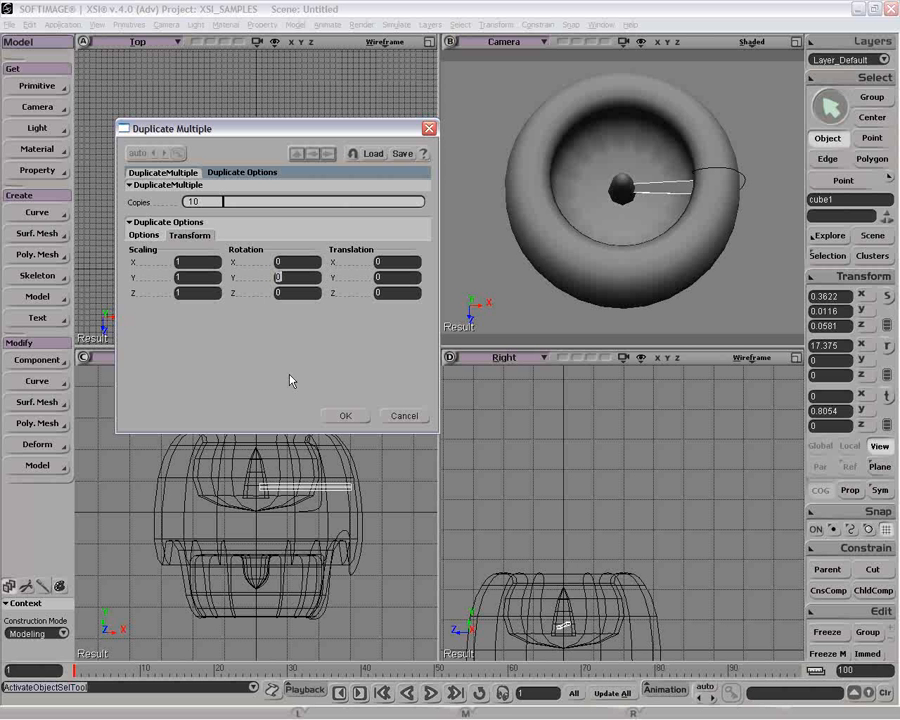
{"action": "type", "text": "15"}
{"action": "left_click", "coordinate": [206, 202]}
{"action": "key", "text": "BackSpace"}
{"action": "key", "text": "BackSpace"}
{"action": "type", "text": "360/15"}
{"action": "key", "text": "Return"}
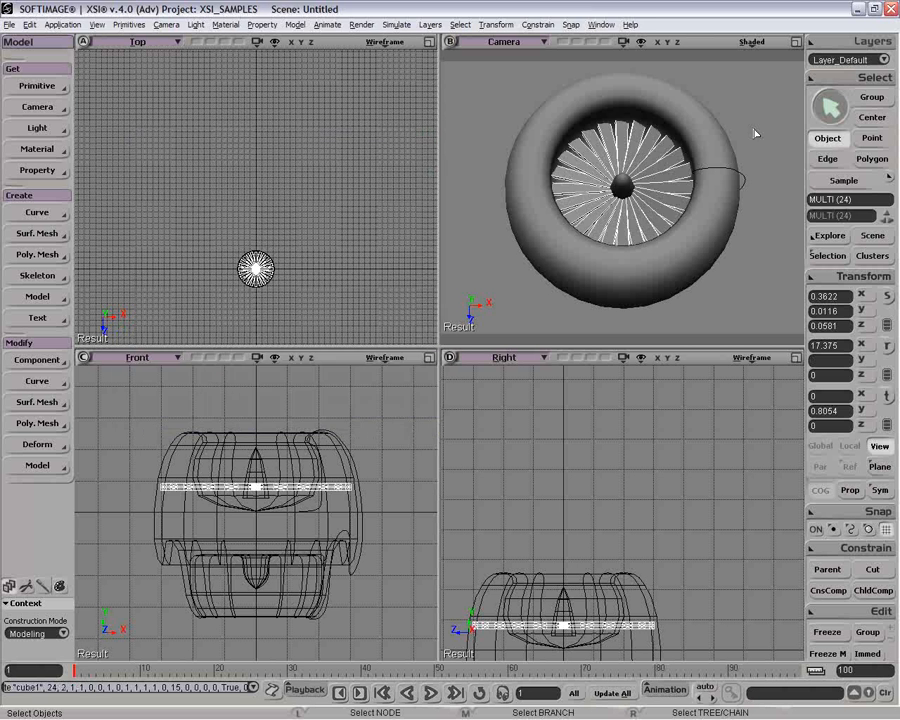
- Duplicate the ring of fan blades and lower the duplicate to about Y -1.88, inside the lower housing
{"action": "key", "text": "o"}
{"action": "left_click_drag", "start_coordinate": [750, 146], "coordinate": [640, 250]}
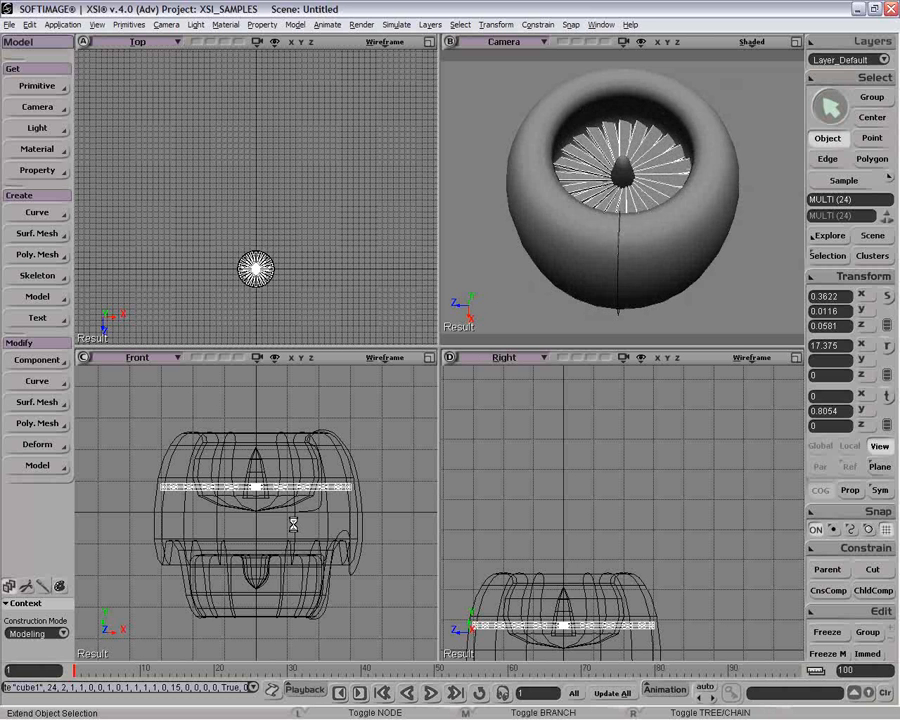
{"action": "key", "text": "v"}
{"action": "left_click_drag", "start_coordinate": [253, 517], "coordinate": [259, 543]}
- Scale the lower blade ring's blades to about 0.2664 in X and 0.0428 in Z to fit the smaller housing
{"action": "key", "text": "x"}
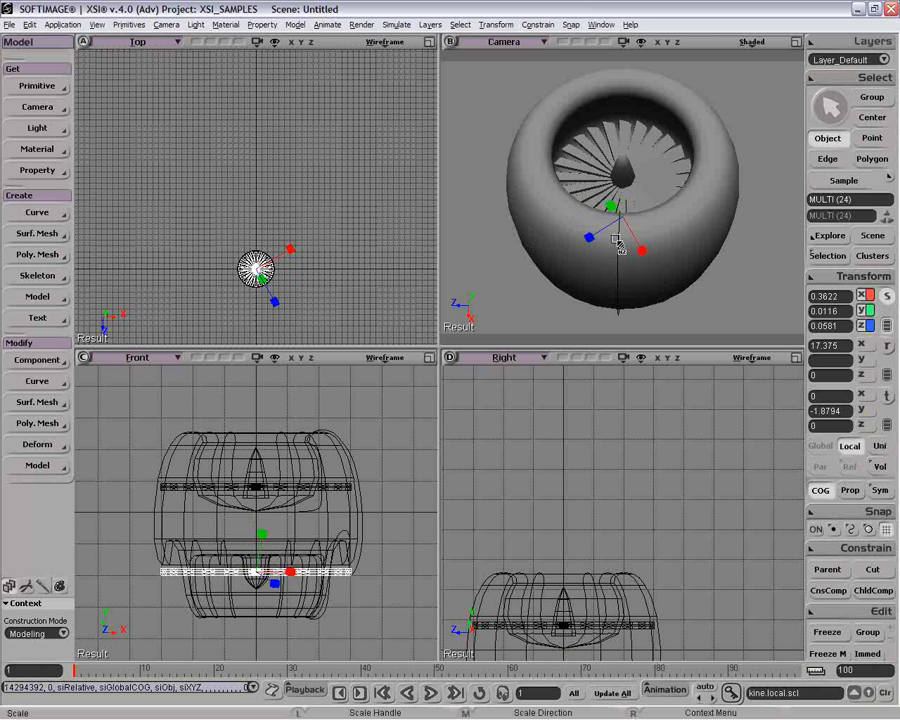
{"action": "mouse_move", "coordinate": [614, 244]}
{"action": "left_mouse_down"}
{"action": "mouse_move", "coordinate": [610, 230]}
{"action": "mouse_move", "coordinate": [564, 233]}
{"action": "mouse_move", "coordinate": [621, 251]}
{"action": "mouse_move", "coordinate": [645, 271]}
{"action": "mouse_move", "coordinate": [629, 231]}
{"action": "mouse_move", "coordinate": [608, 243]}
{"action": "mouse_move", "coordinate": [628, 224]}
{"action": "mouse_move", "coordinate": [626, 233]}
{"action": "left_mouse_up"}
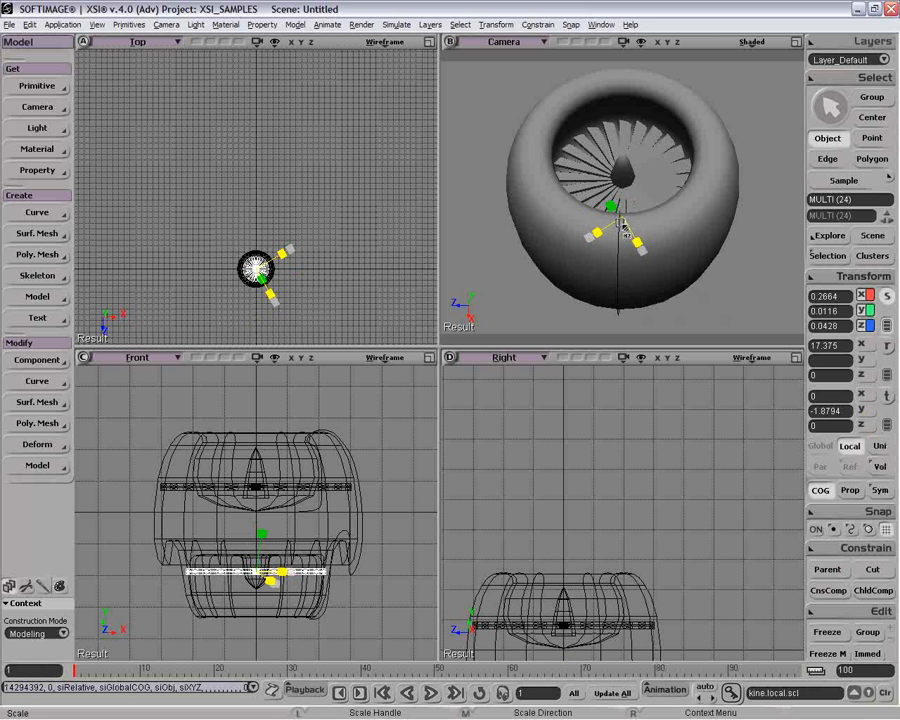
{"action": "key", "text": "v"}
{"action": "key", "text": "space"}
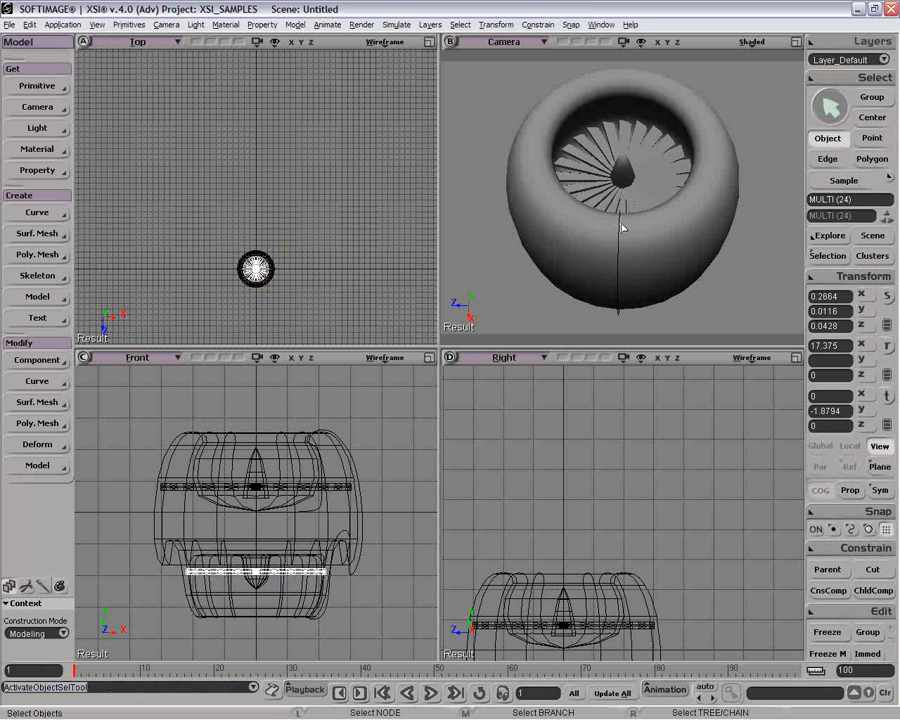
- Show the scene hierarchy in the Explorer and add a null to the scene as a parent for the engine parts
{"action": "key", "text": "o"}
{"action": "left_click_drag", "start_coordinate": [655, 236], "coordinate": [723, 288]}
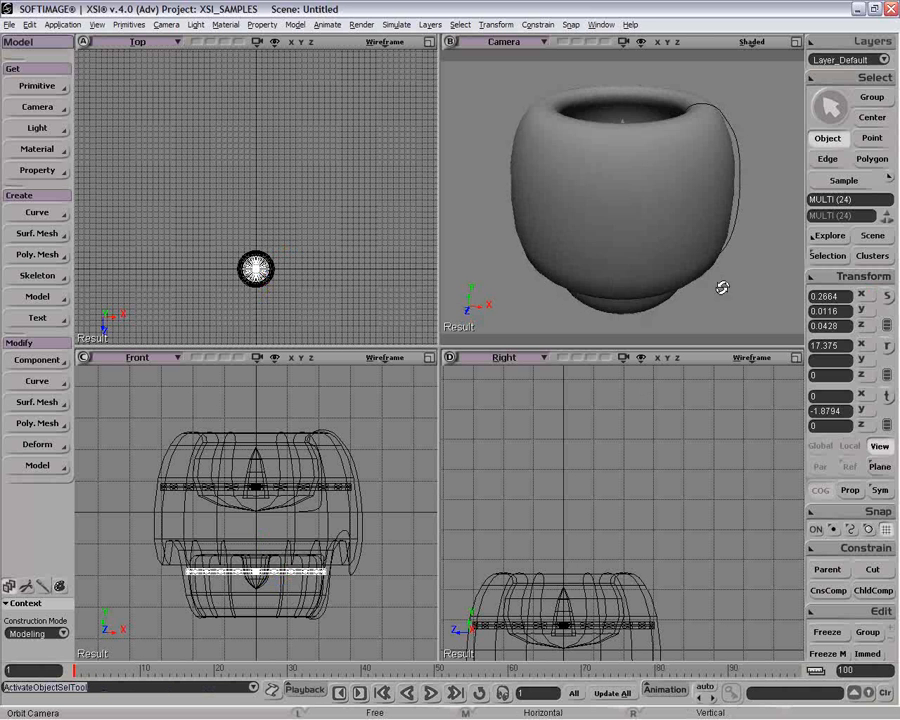
{"action": "key", "text": "space"}
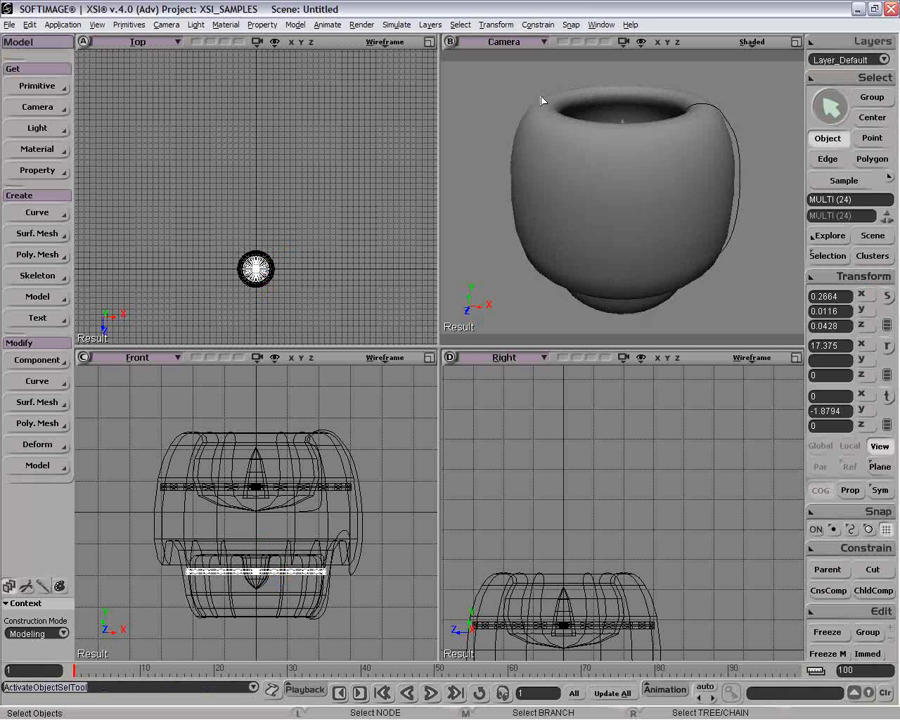
{"action": "left_click_drag", "start_coordinate": [518, 80], "coordinate": [700, 292]}
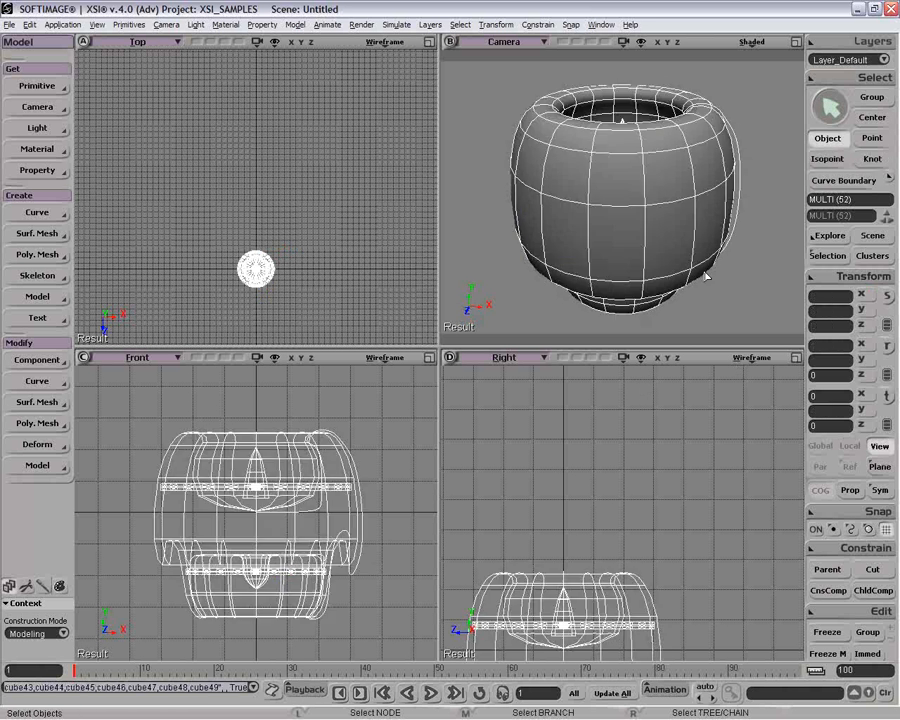
{"action": "key", "text": "8"}
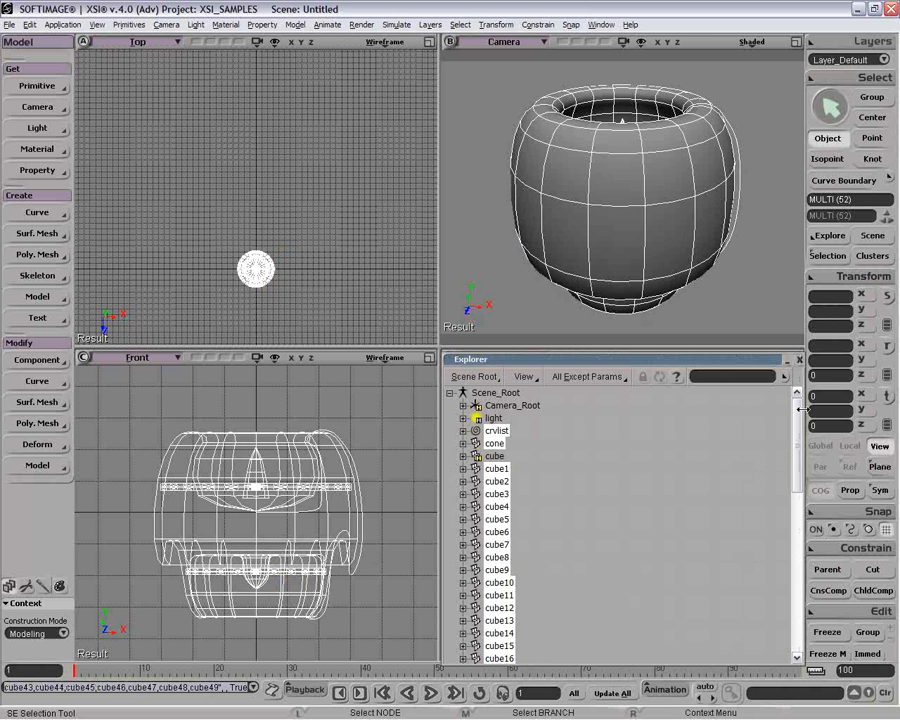
{"action": "mouse_move", "coordinate": [797, 438]}
{"action": "left_mouse_down"}
{"action": "mouse_move", "coordinate": [795, 605]}
{"action": "mouse_move", "coordinate": [795, 440]}
{"action": "left_mouse_up"}
{"action": "left_click", "coordinate": [37, 86]}
{"action": "left_click", "coordinate": [96, 90]}
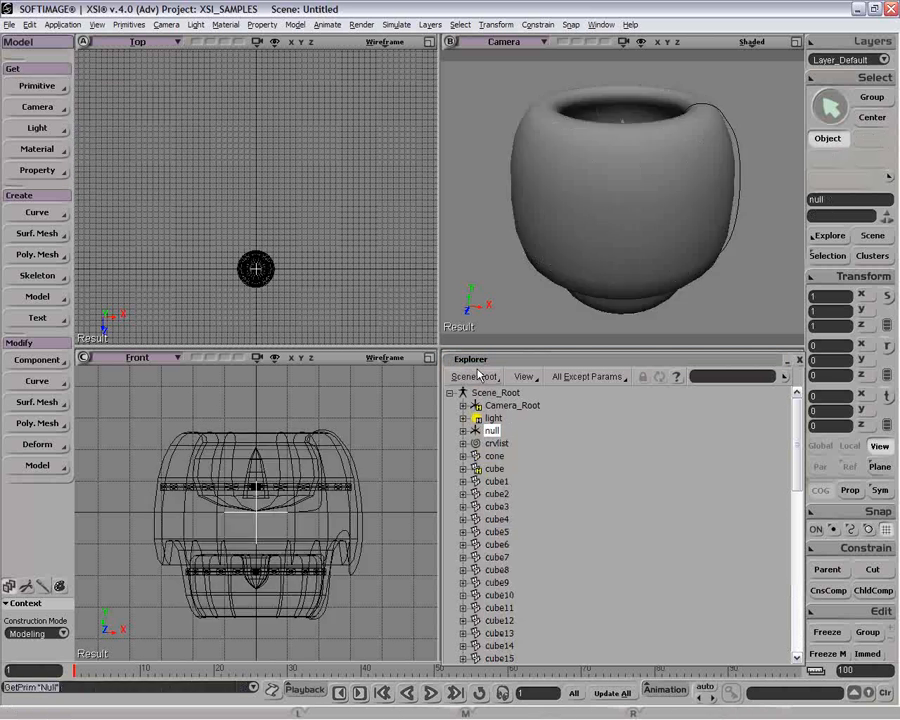
- Parent all the engine parts under the null, leaving the null itself out of the selection, and select its whole branch
{"action": "left_click_drag", "start_coordinate": [512, 94], "coordinate": [730, 330]}
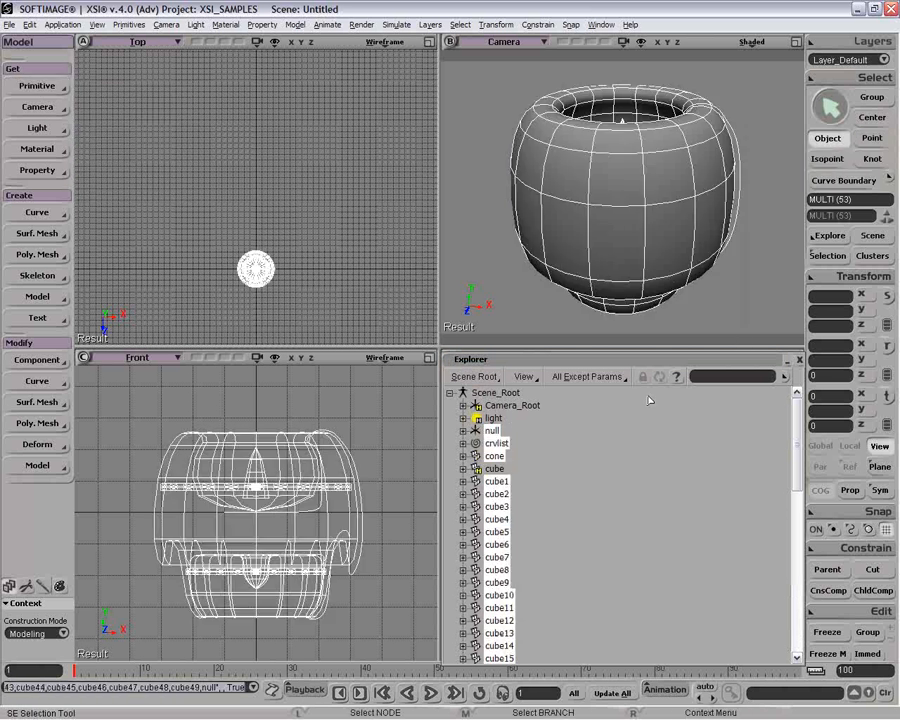
{"action": "left_click", "coordinate": [492, 430], "text": "ctrl"}
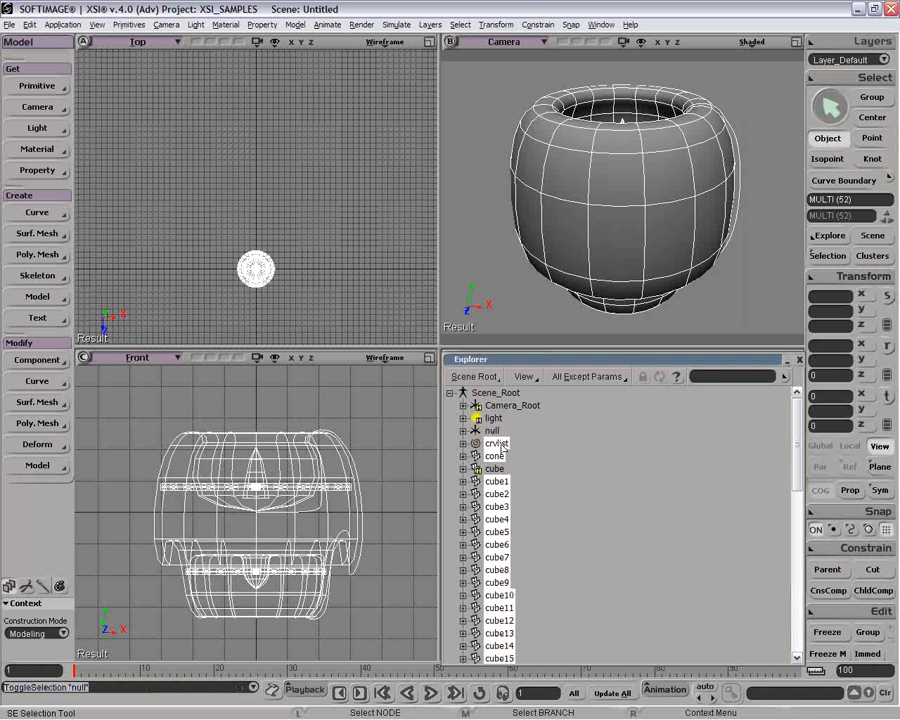
{"action": "left_click_drag", "start_coordinate": [503, 448], "coordinate": [493, 432]}
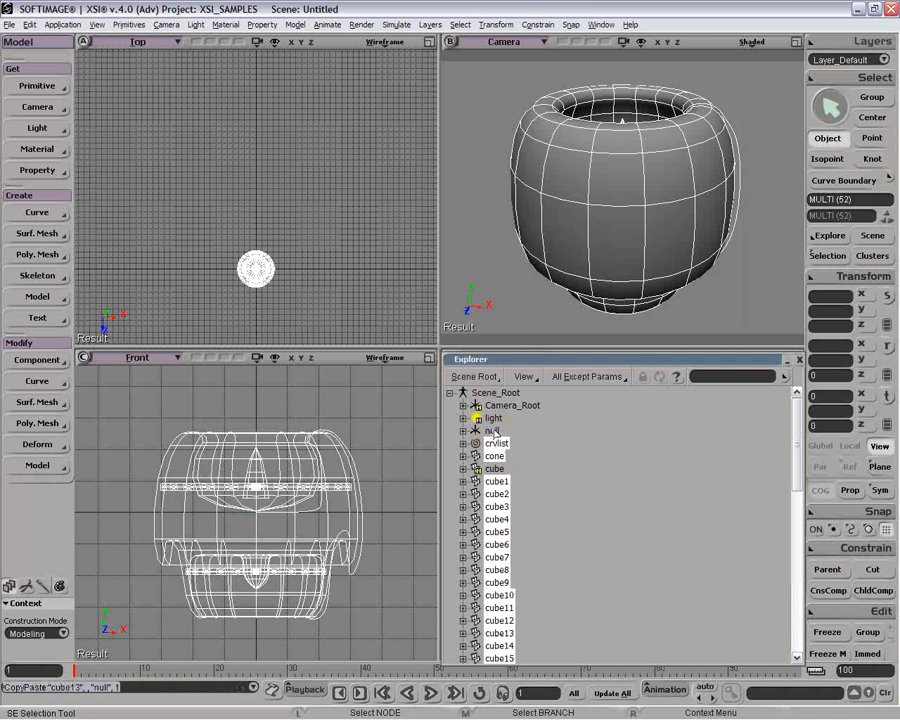
{"action": "middle_click", "coordinate": [493, 431]}
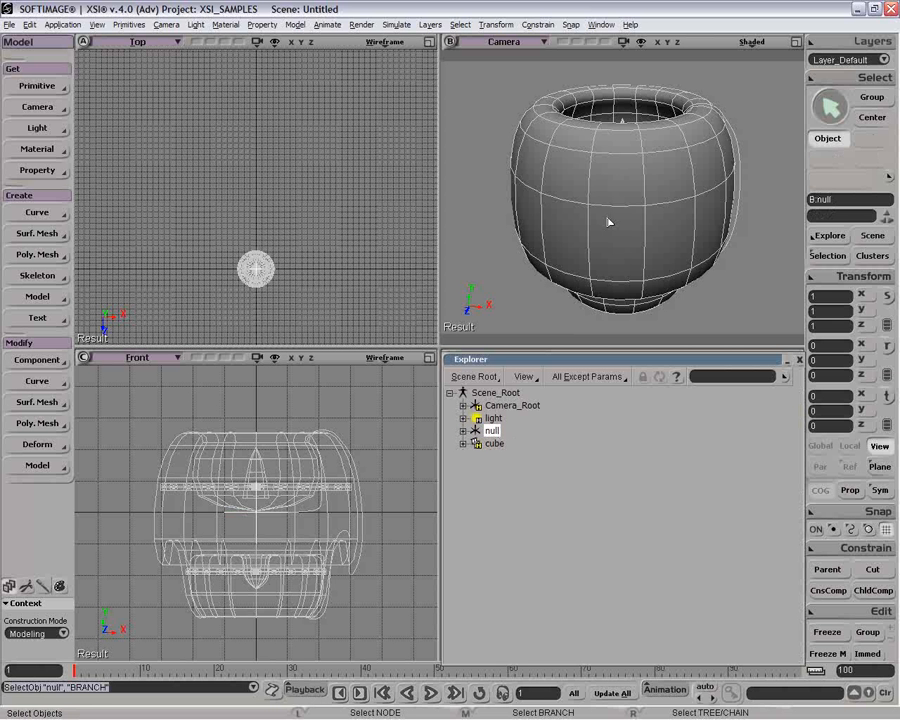
- Unhide the helicopter body object named cube
{"action": "left_click", "coordinate": [490, 443]}
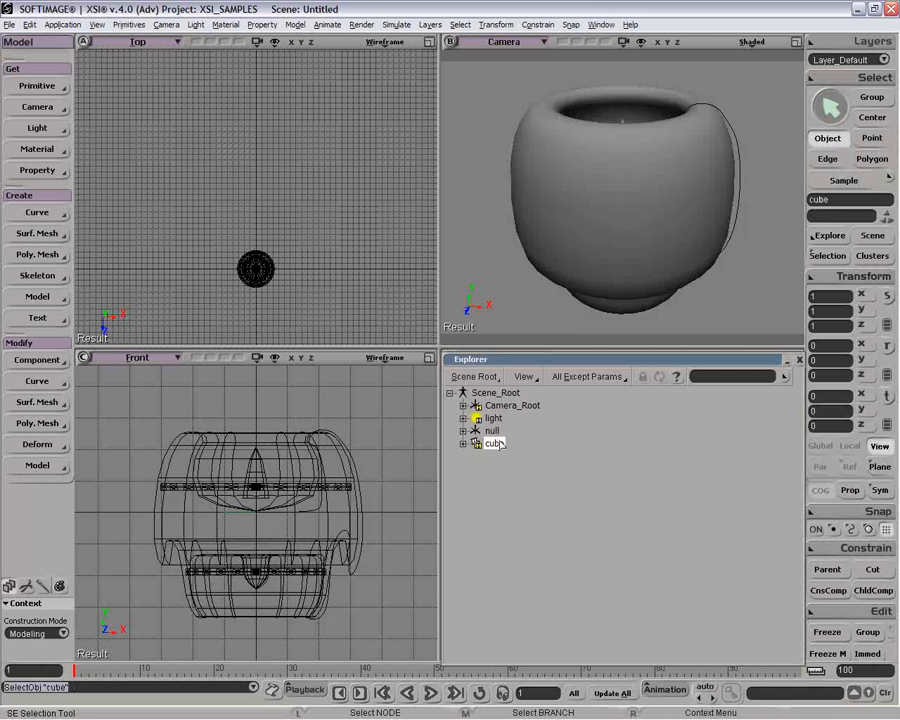
{"action": "key", "text": "h"}
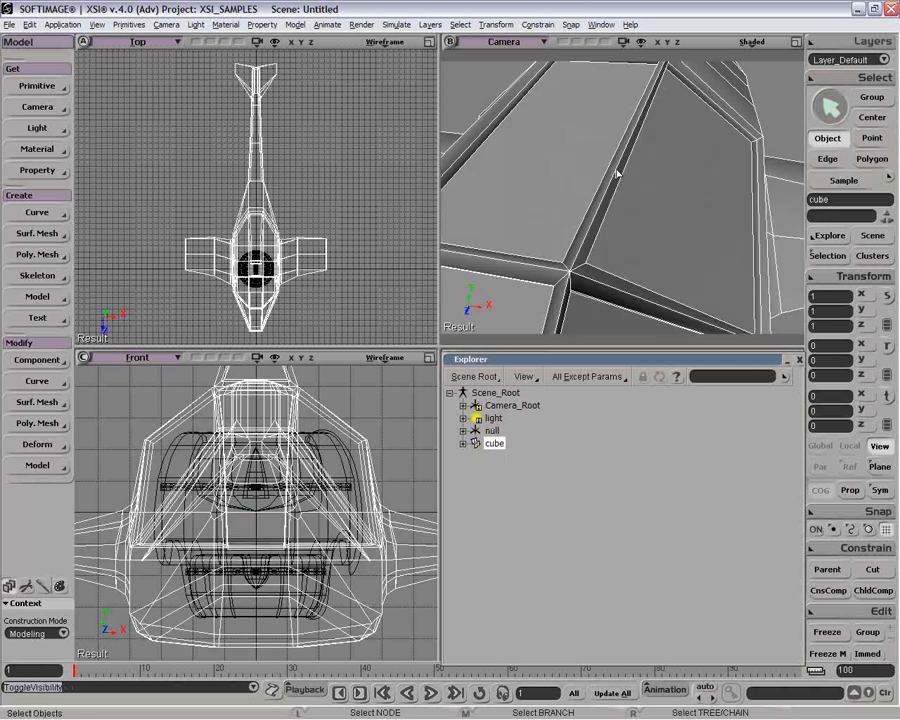
- Try to move the null with all its engine parts sideways along X to about 15, beyond the wing
{"action": "middle_click", "coordinate": [489, 430]}
{"action": "key", "text": "v"}
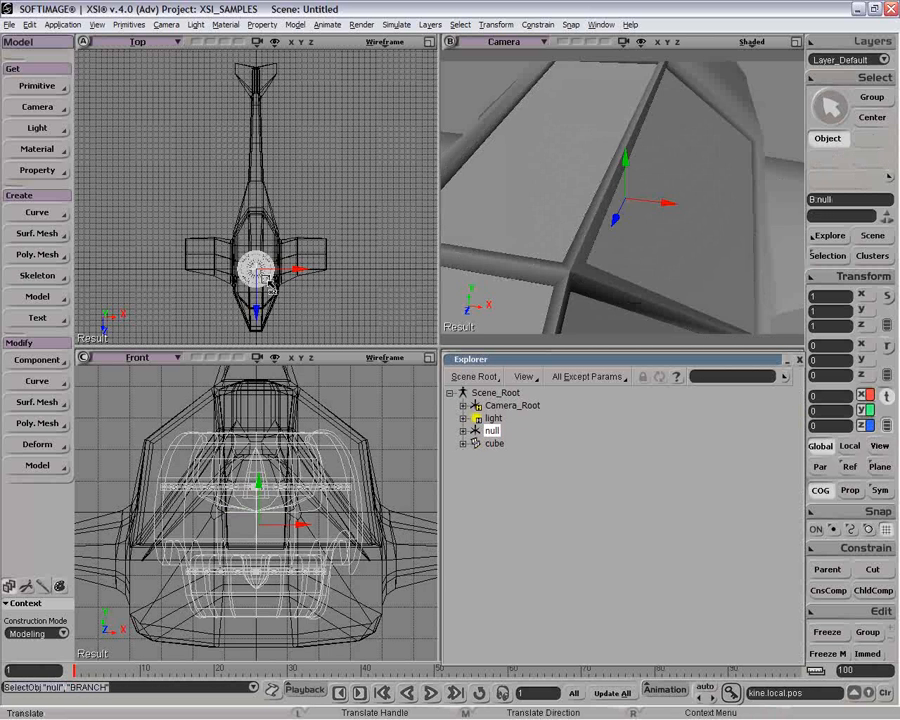
{"action": "left_click_drag", "start_coordinate": [300, 268], "coordinate": [360, 266]}
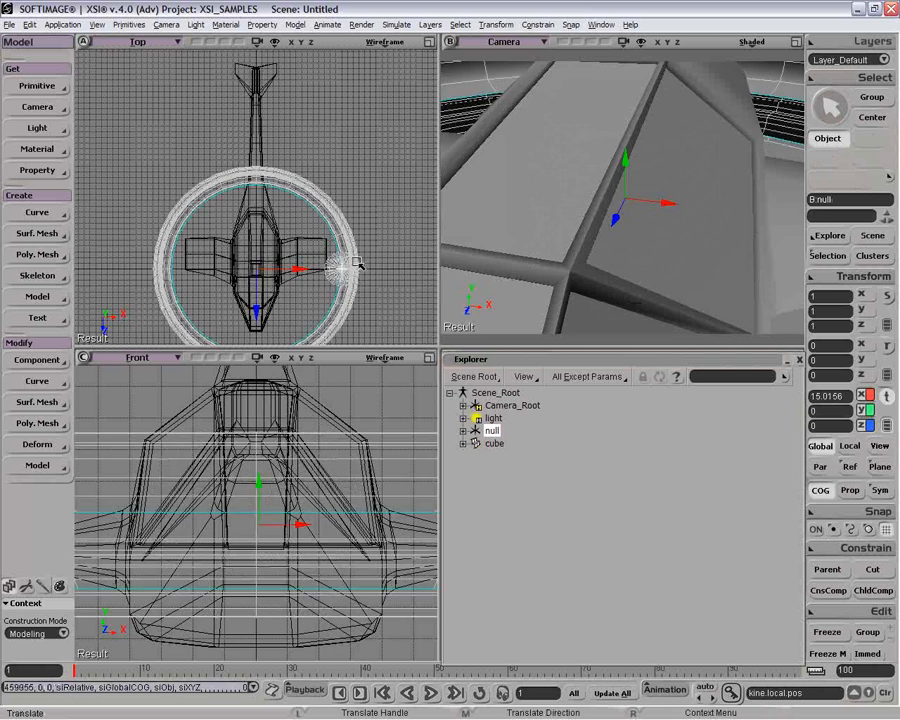
{"action": "key", "text": "ctrl+z"}
{"action": "left_click_drag", "start_coordinate": [297, 271], "coordinate": [300, 273]}
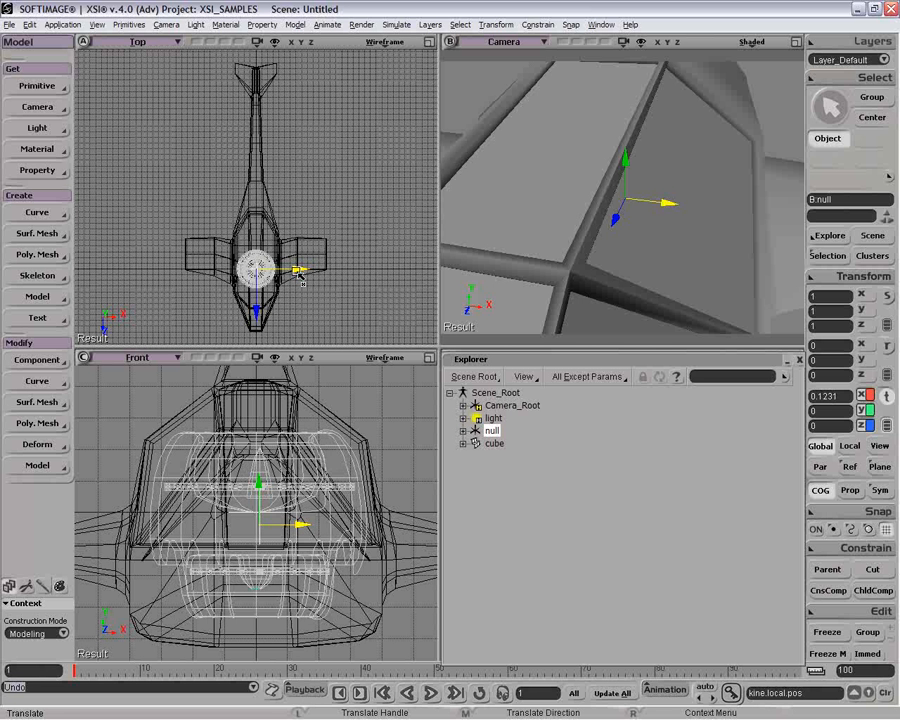
{"action": "key", "text": "ctrl+z"}
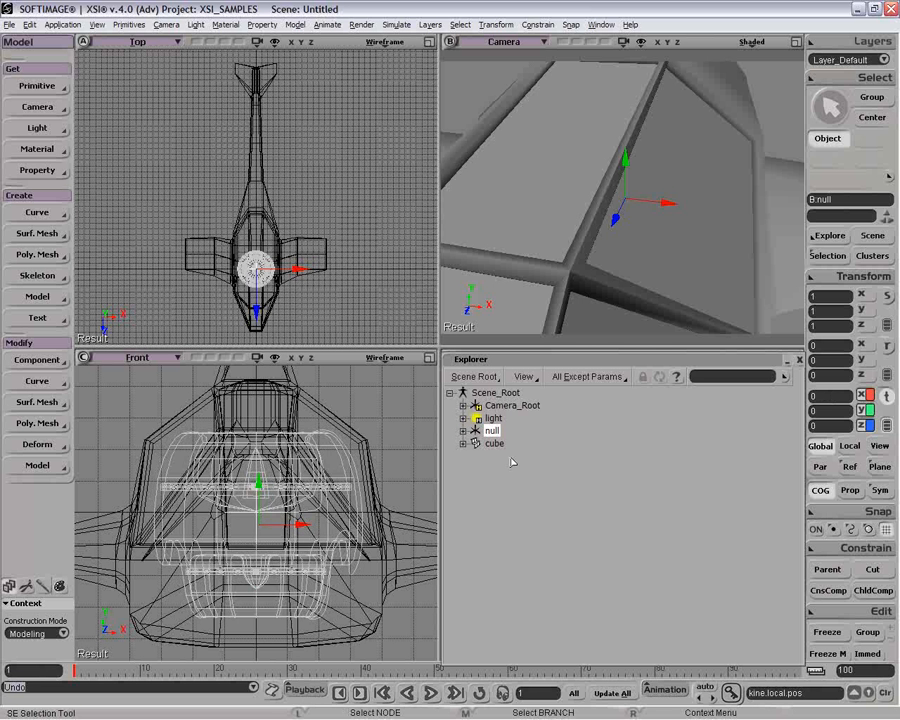
- Turn on child compensation and try to move the null with its engine parts along X to about 1.72
{"action": "left_click", "coordinate": [873, 591]}
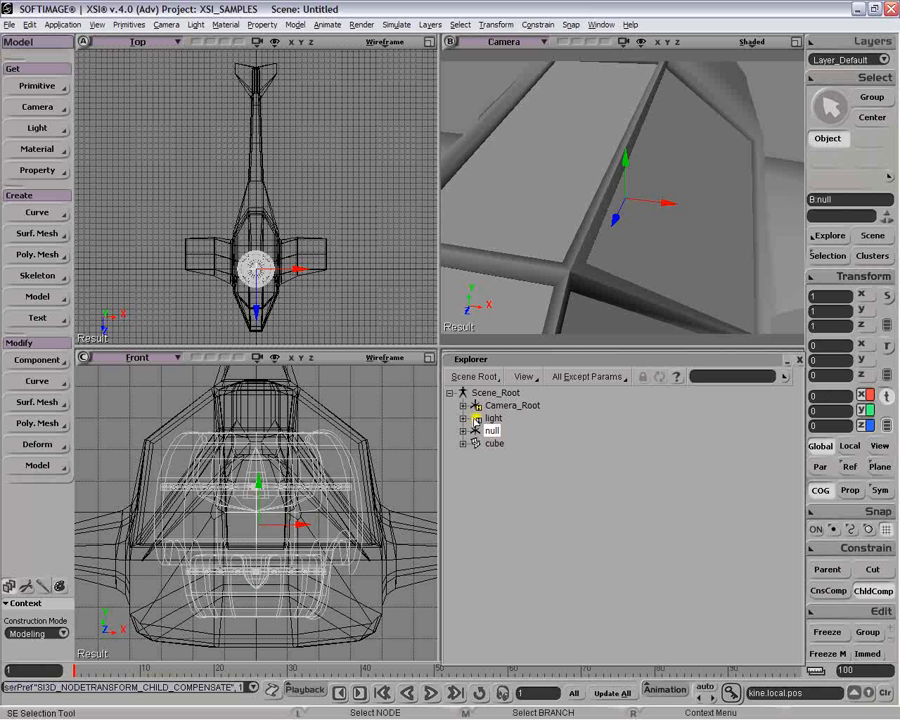
{"action": "left_click_drag", "start_coordinate": [290, 270], "coordinate": [300, 272]}
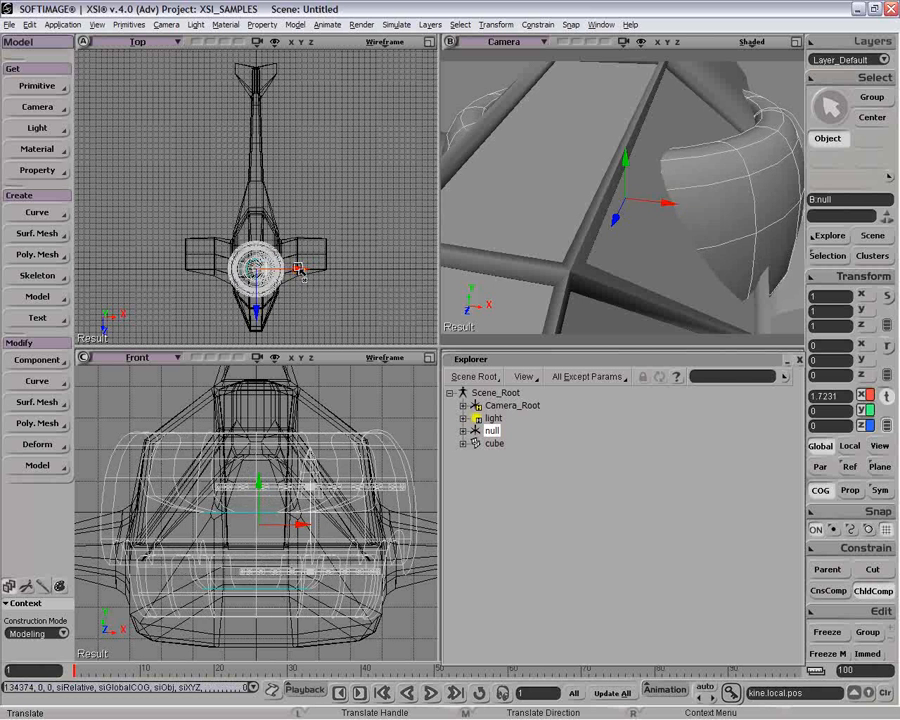
{"action": "key", "text": "space"}
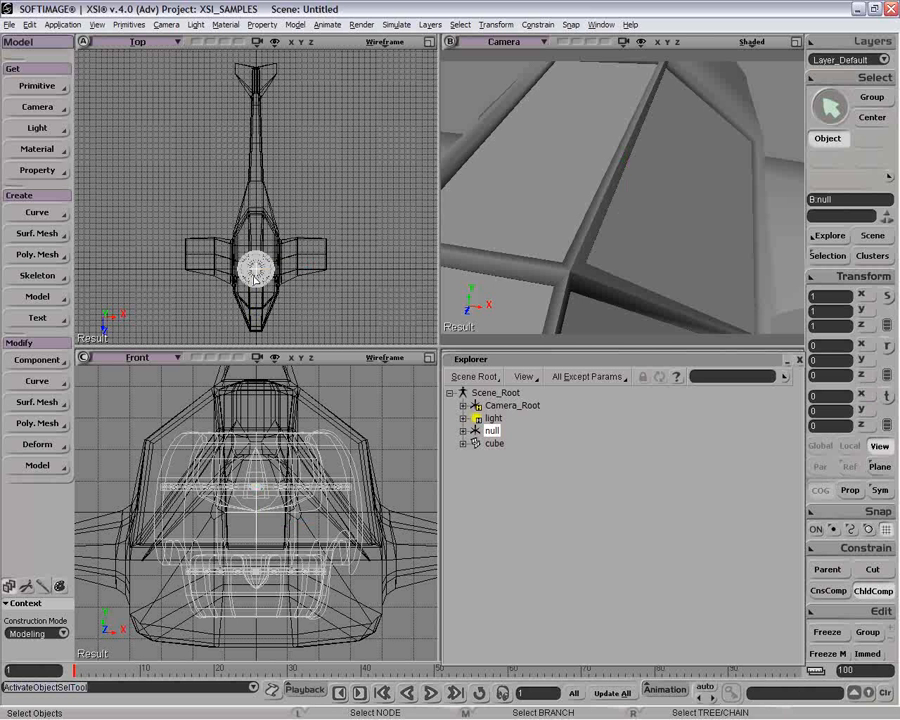
- Select all child nodes of the null and freeze all their transforms
{"action": "left_click", "coordinate": [256, 272]}
{"action": "left_click", "coordinate": [492, 430]}
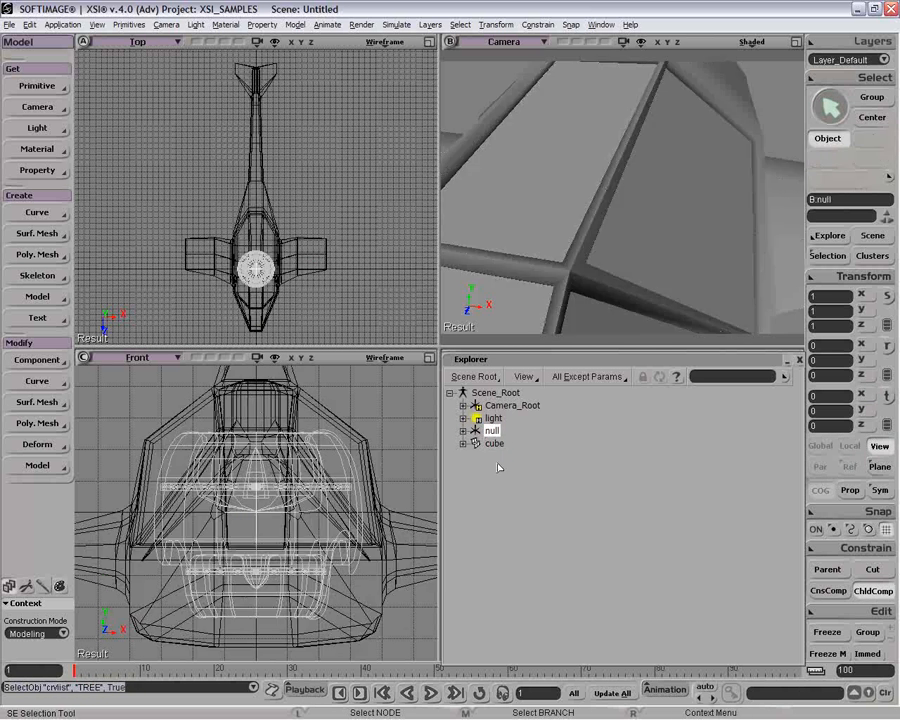
{"action": "left_click", "coordinate": [850, 82]}
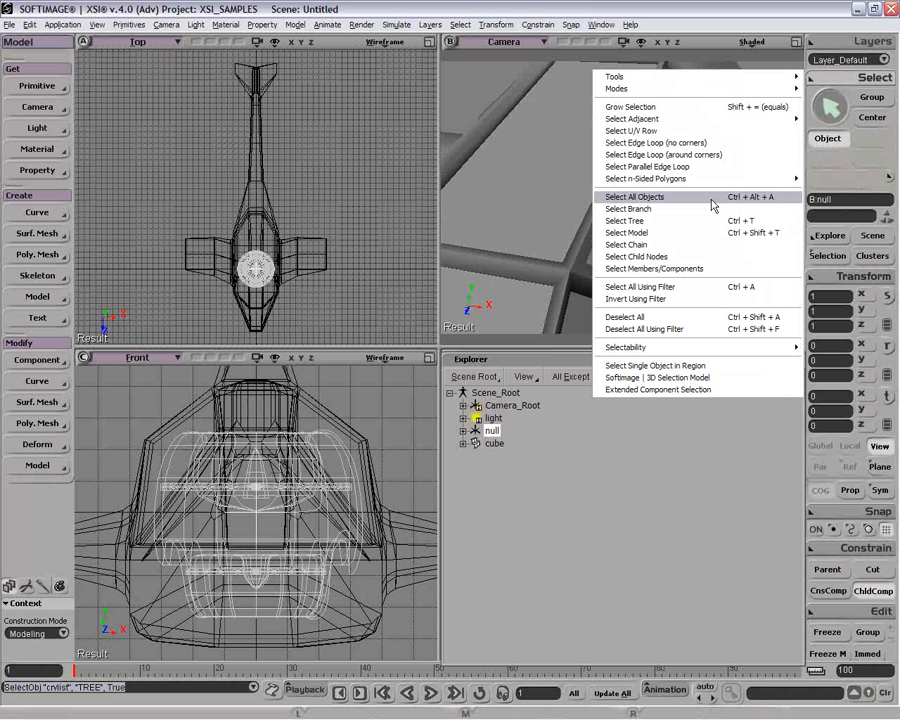
{"action": "left_click", "coordinate": [709, 257]}
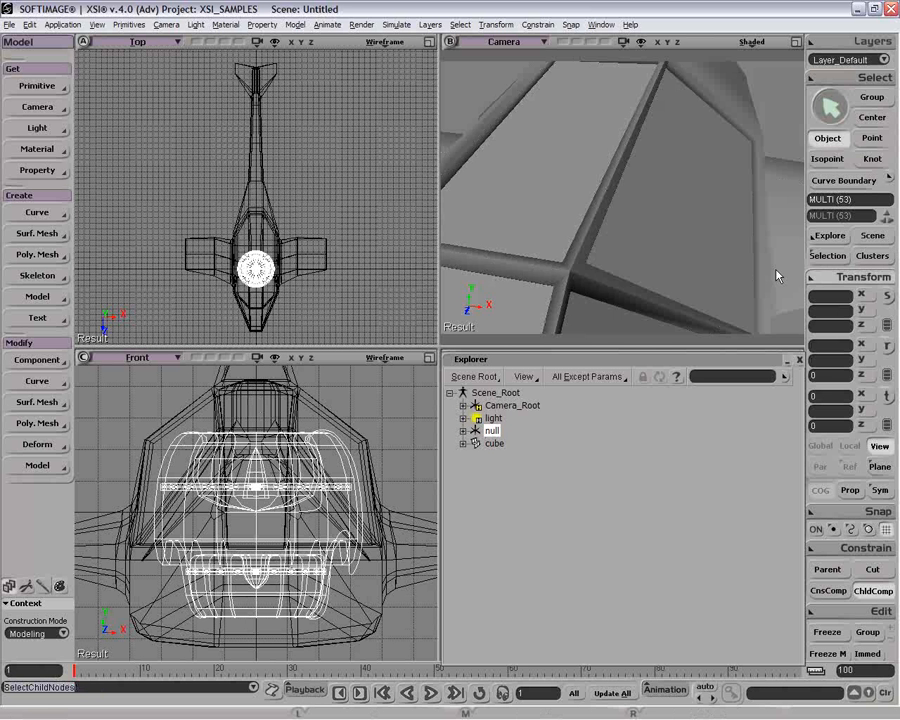
{"action": "left_click", "coordinate": [860, 276]}
{"action": "left_click", "coordinate": [700, 272]}
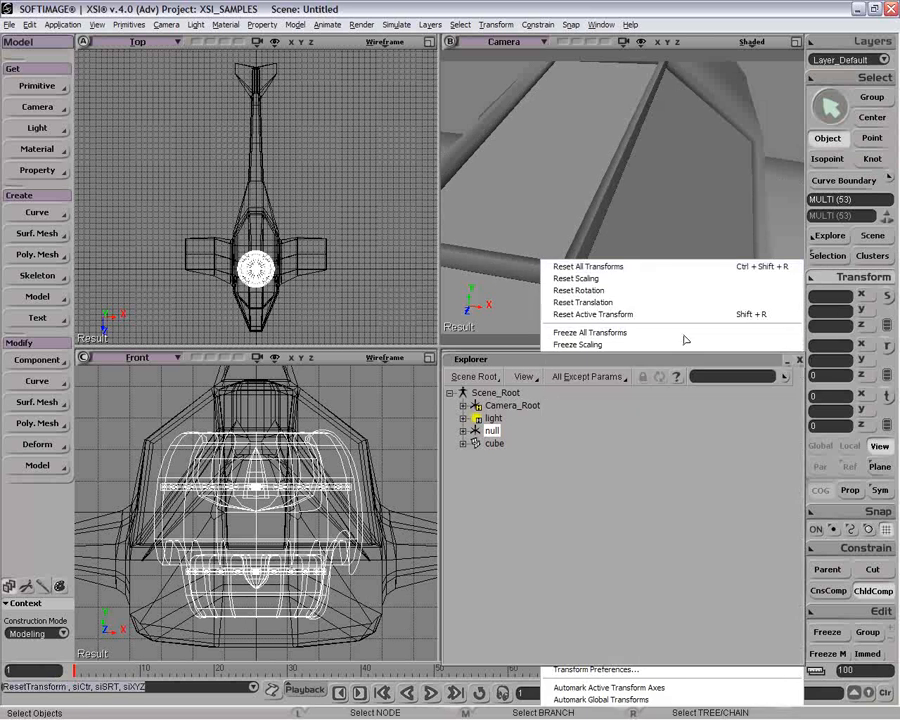
- Try to move the selected engine child nodes along X to about 1.35, then undo the move
{"action": "key", "text": "v"}
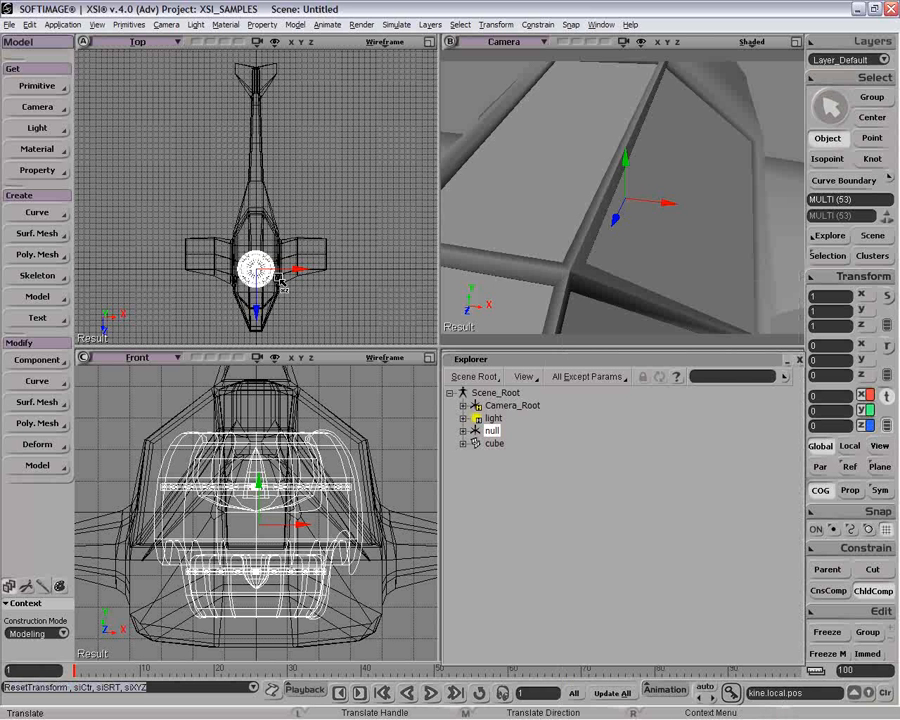
{"action": "left_click_drag", "start_coordinate": [283, 283], "coordinate": [292, 287]}
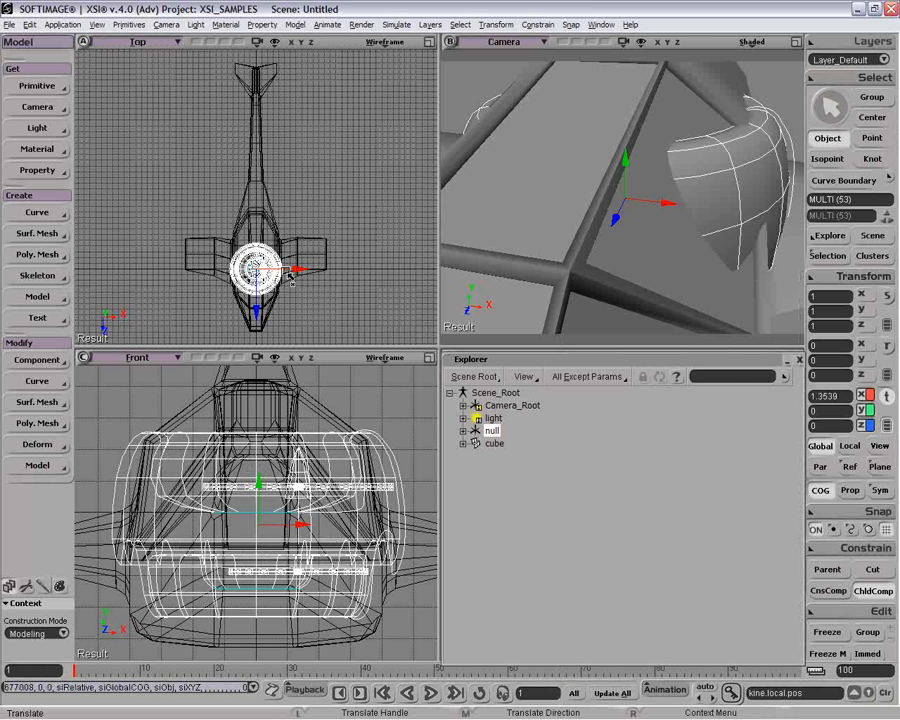
{"action": "key", "text": "ctrl+z"}
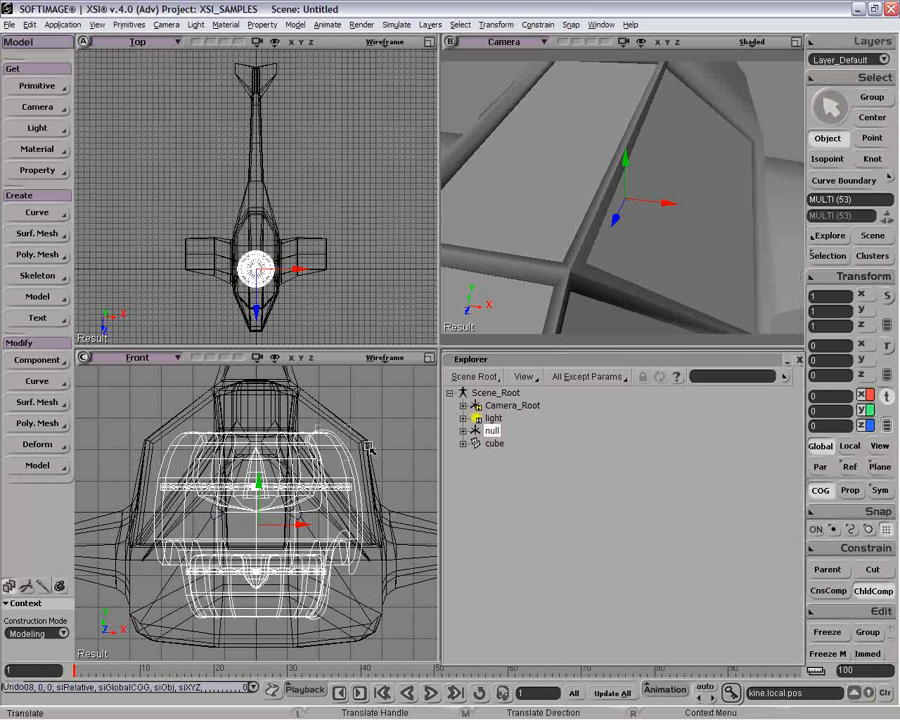
- Reselect the null's branch, select all its child nodes and freeze their operator histories
{"action": "key", "text": "space"}
{"action": "left_click", "coordinate": [462, 430]}
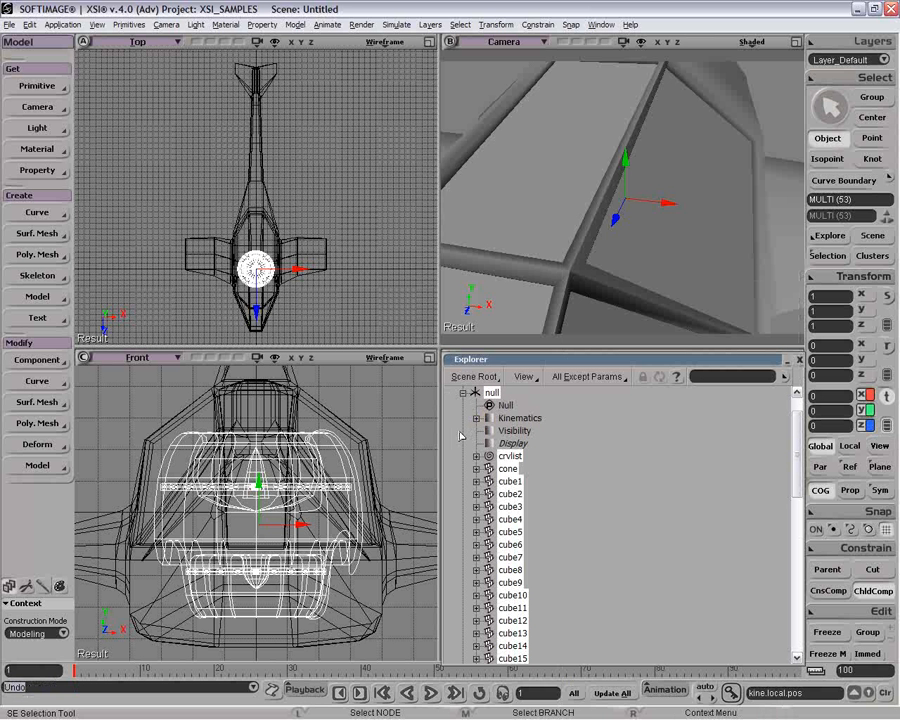
{"action": "left_click", "coordinate": [508, 468]}
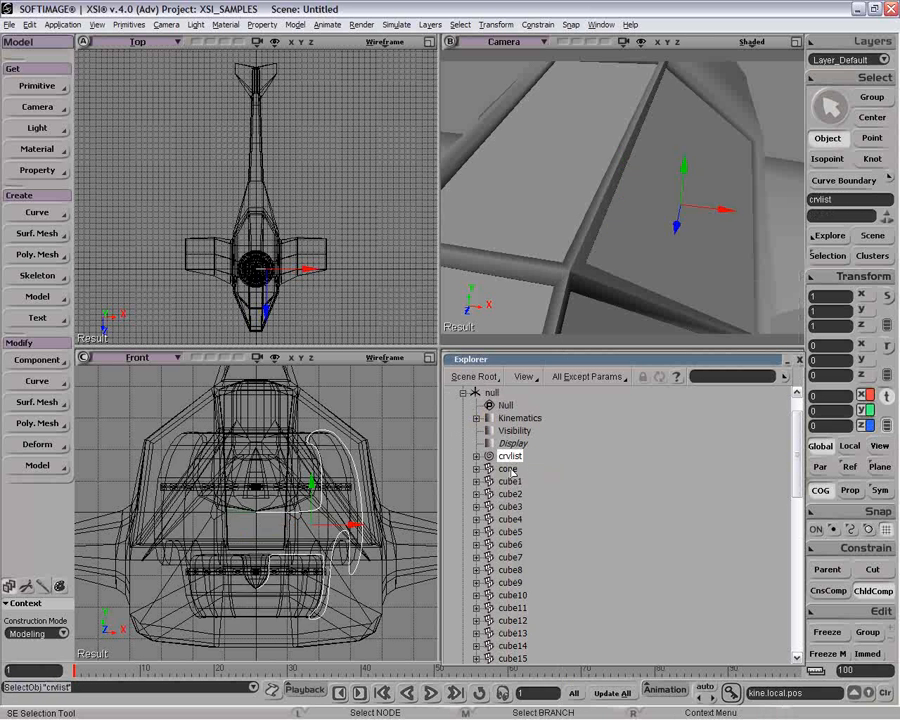
{"action": "middle_click", "coordinate": [491, 392]}
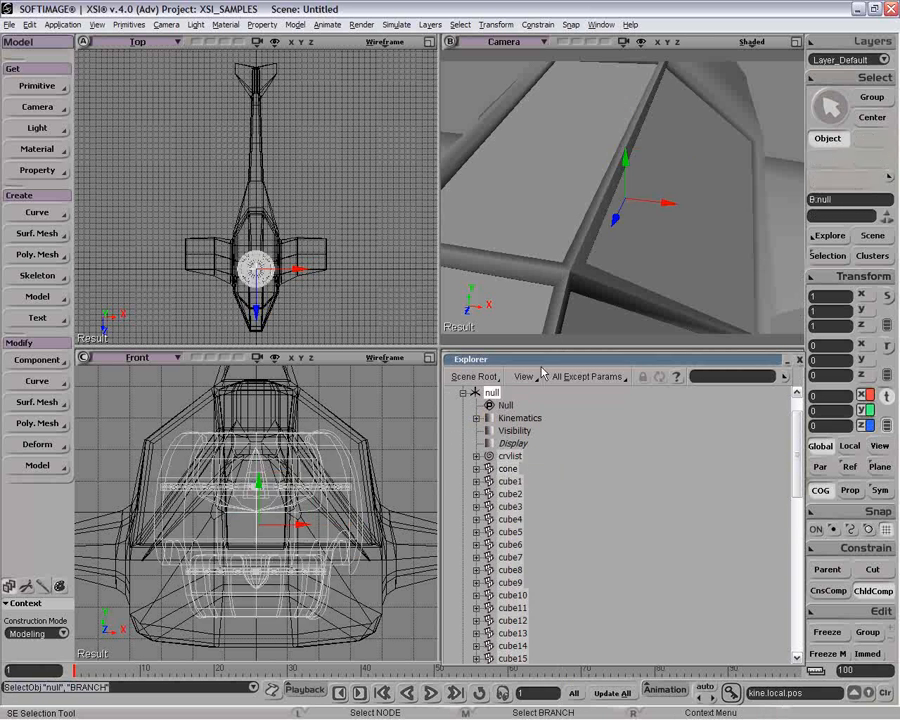
{"action": "key", "text": "v"}
{"action": "left_click", "coordinate": [868, 78]}
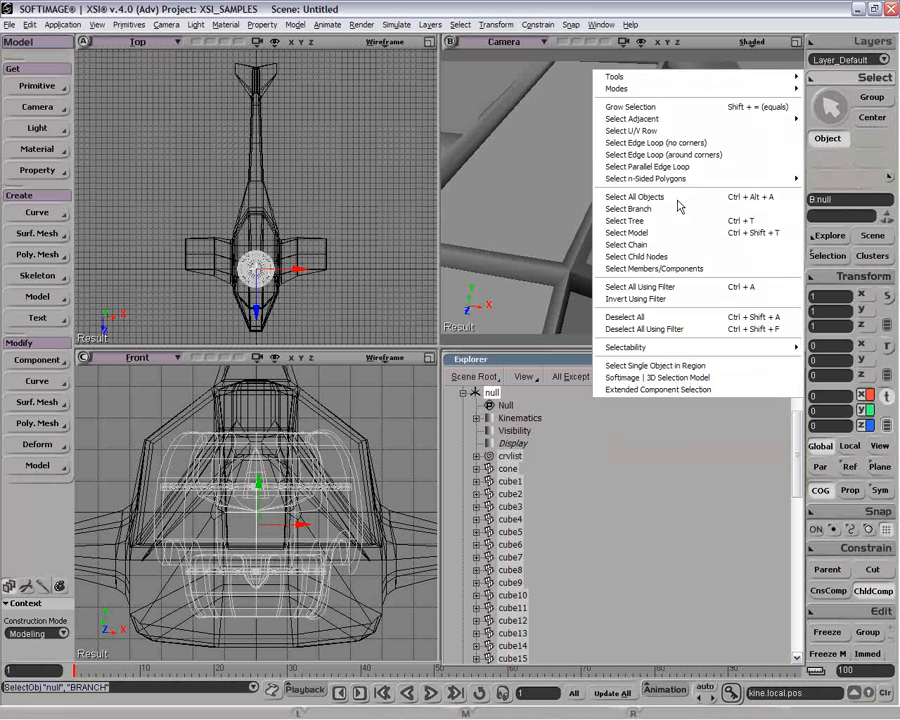
{"action": "left_click", "coordinate": [645, 256]}
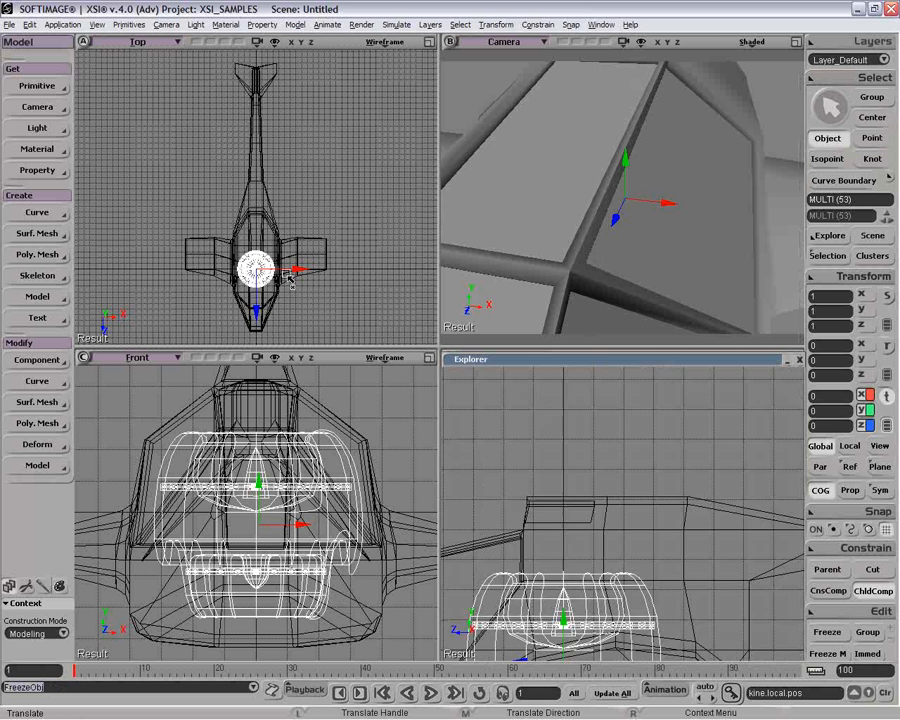
- Move the engine parts to the wing tip at about X 13.66, Z -2.96, and frame the whole model in a maximized camera view
{"action": "left_click_drag", "start_coordinate": [290, 283], "coordinate": [338, 282]}
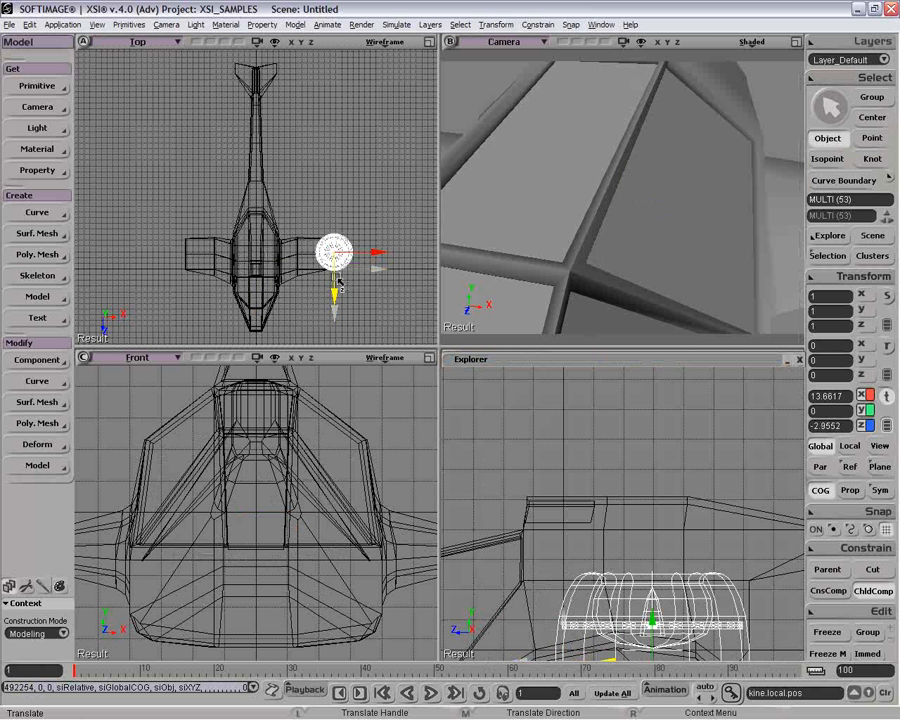
{"action": "key", "text": "a"}
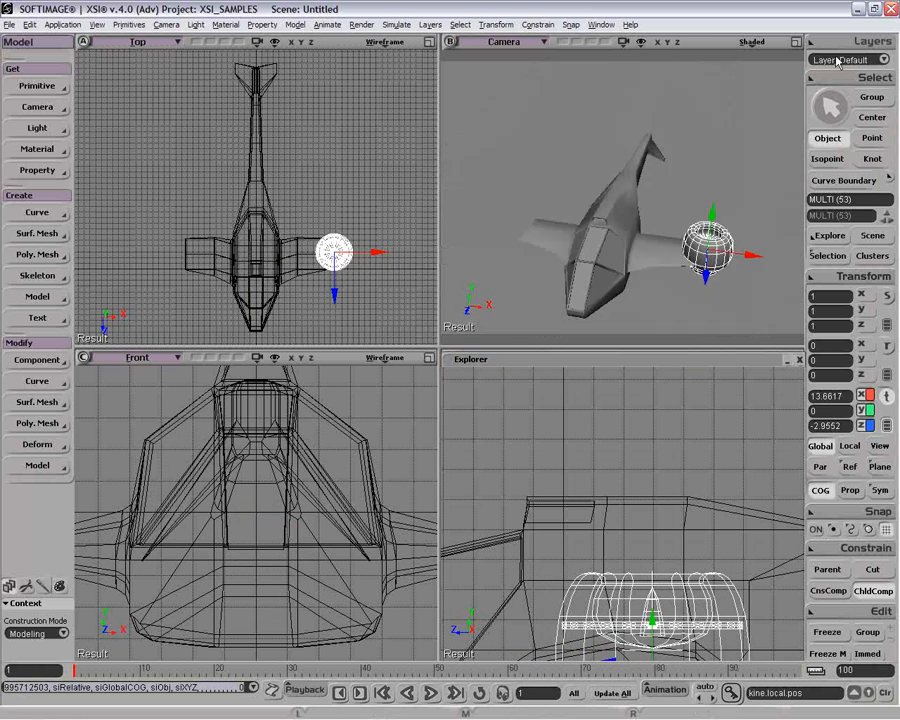
{"action": "left_click", "coordinate": [795, 42]}
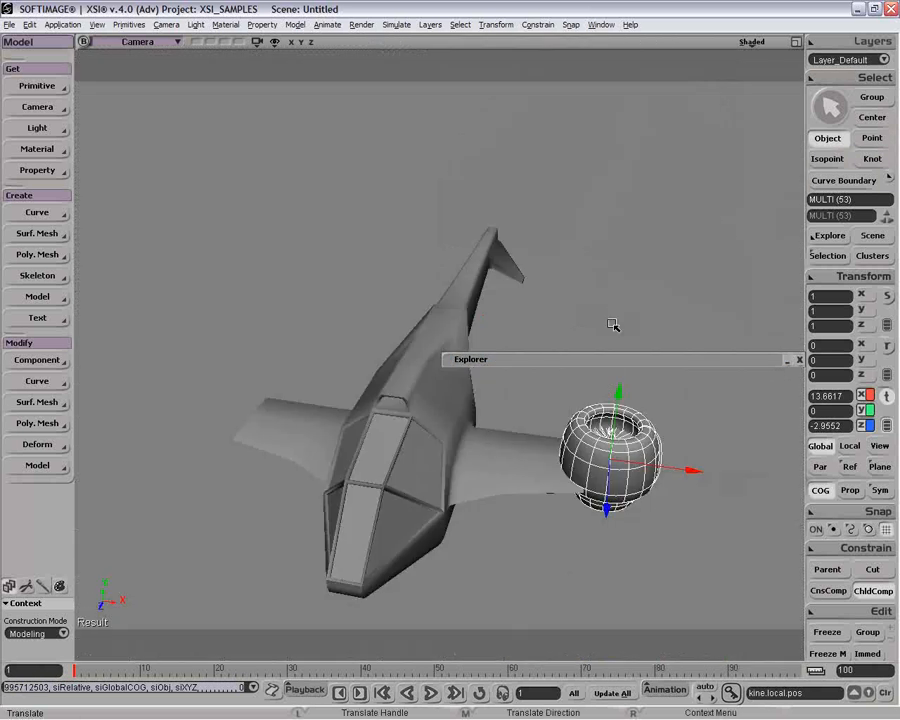
- Scale the engine parts up to about 2.03 in X and Z, keeping Y at 1
{"action": "key", "text": "o"}
{"action": "left_click_drag", "start_coordinate": [613, 325], "coordinate": [461, 571]}
{"action": "key", "text": "v"}
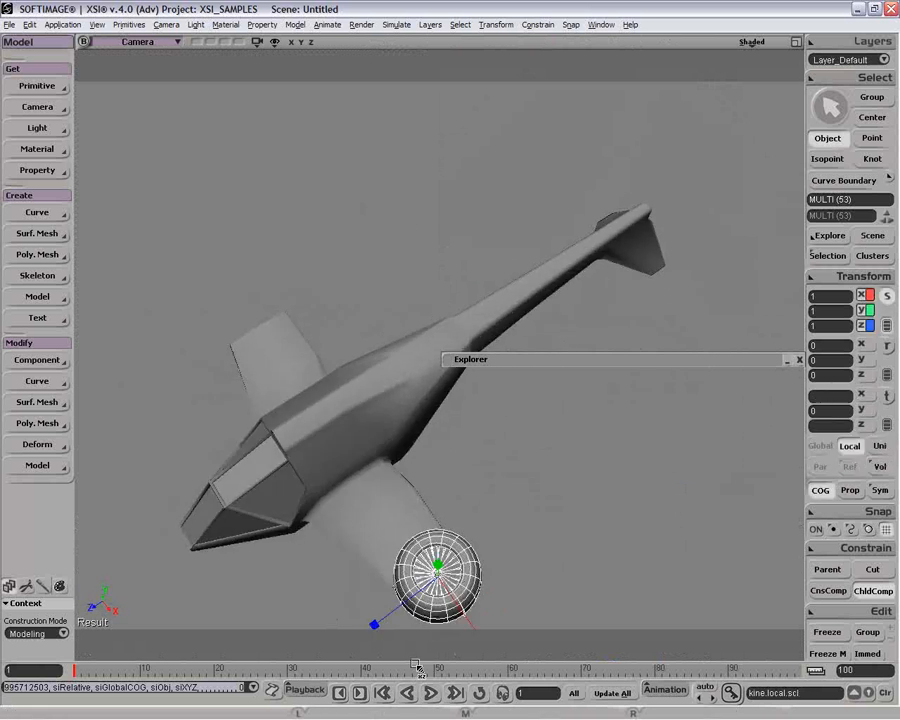
{"action": "key", "text": "x"}
{"action": "left_click_drag", "start_coordinate": [428, 628], "coordinate": [262, 705]}
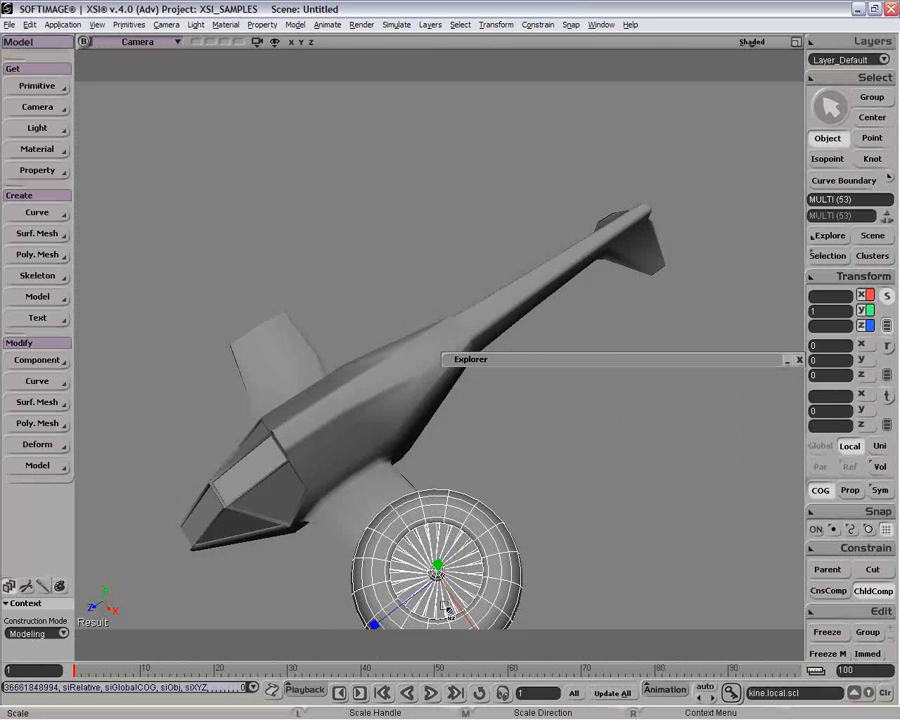
{"action": "left_click_drag", "start_coordinate": [446, 607], "coordinate": [434, 617]}
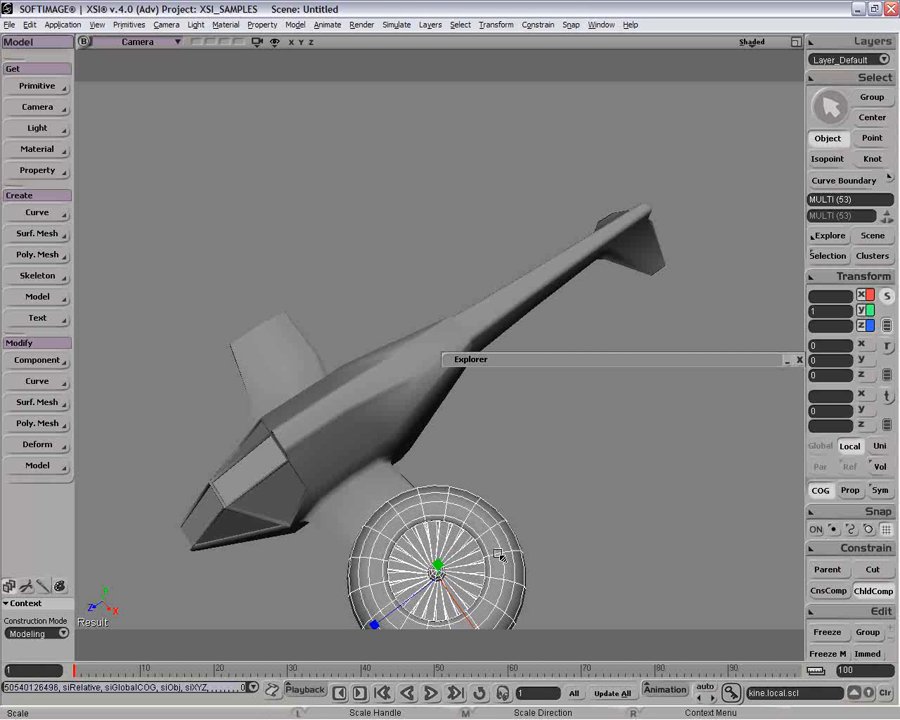
- Delete the leftover profile curve crvlist from the engine
{"action": "key", "text": "o"}
{"action": "left_click_drag", "start_coordinate": [552, 555], "coordinate": [541, 470]}
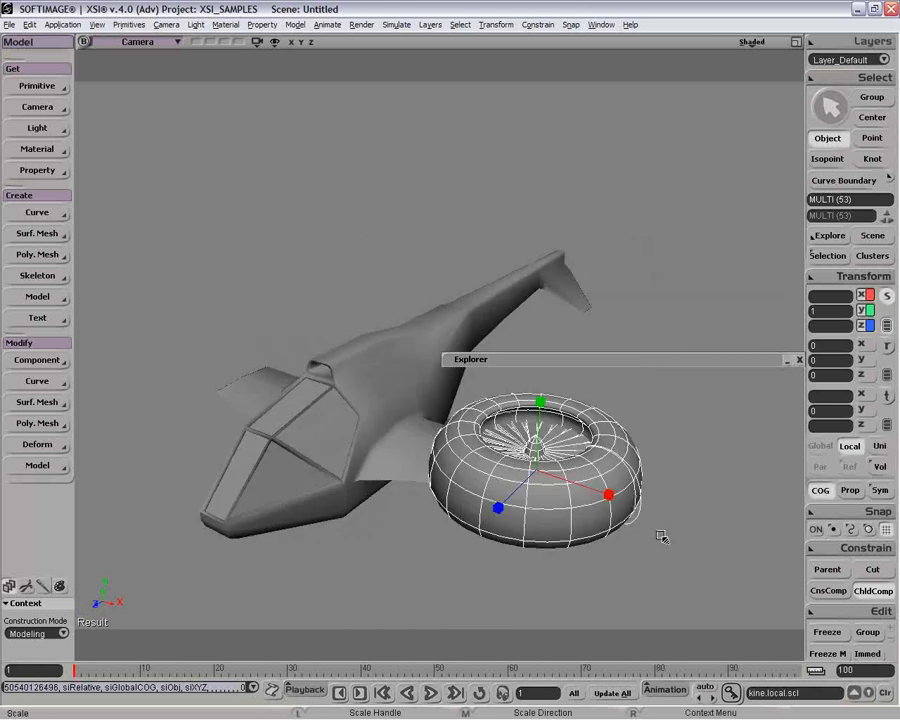
{"action": "key", "text": "space"}
{"action": "left_click", "coordinate": [639, 519]}
{"action": "key", "text": "Delete"}
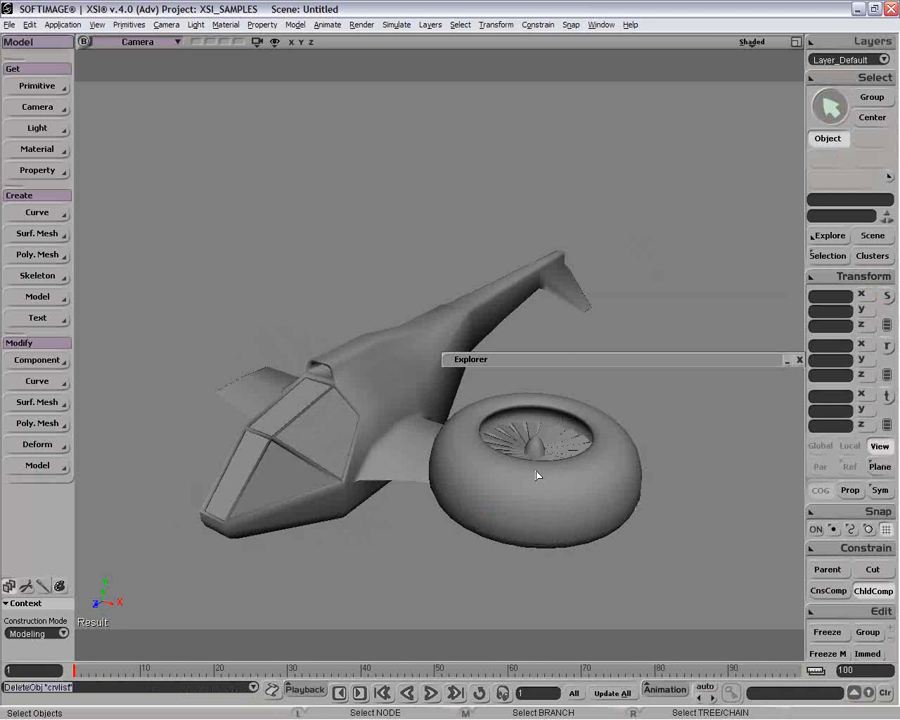
- Select the null's whole branch in the Explorer, move the Explorer clear of the engine and turn off child compensation
{"action": "left_click", "coordinate": [590, 361]}
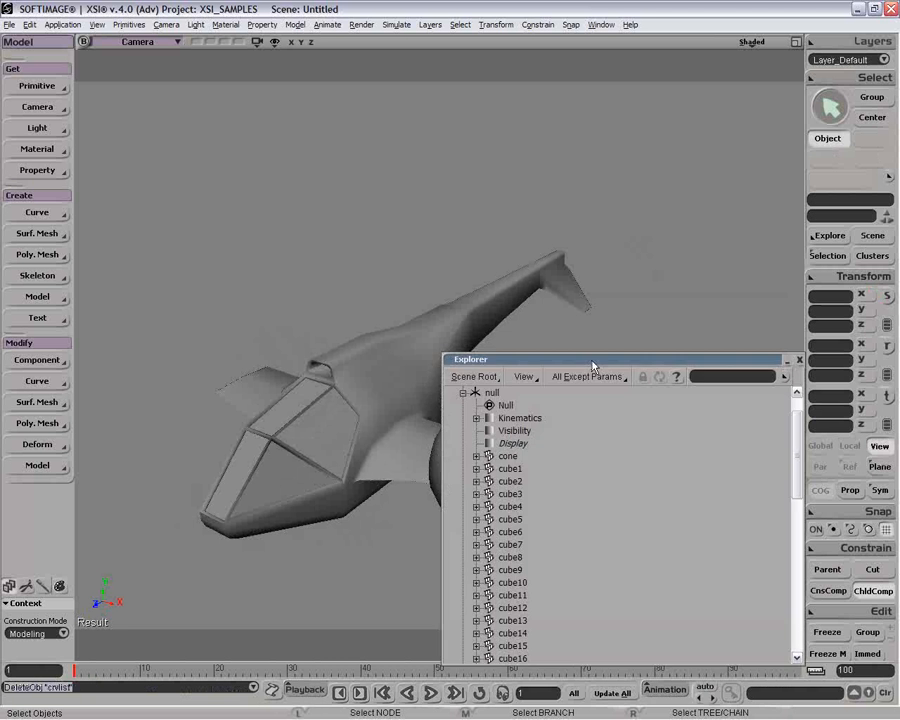
{"action": "middle_click", "coordinate": [492, 392]}
{"action": "left_click", "coordinate": [463, 392]}
{"action": "left_click_drag", "start_coordinate": [522, 359], "coordinate": [401, 38]}
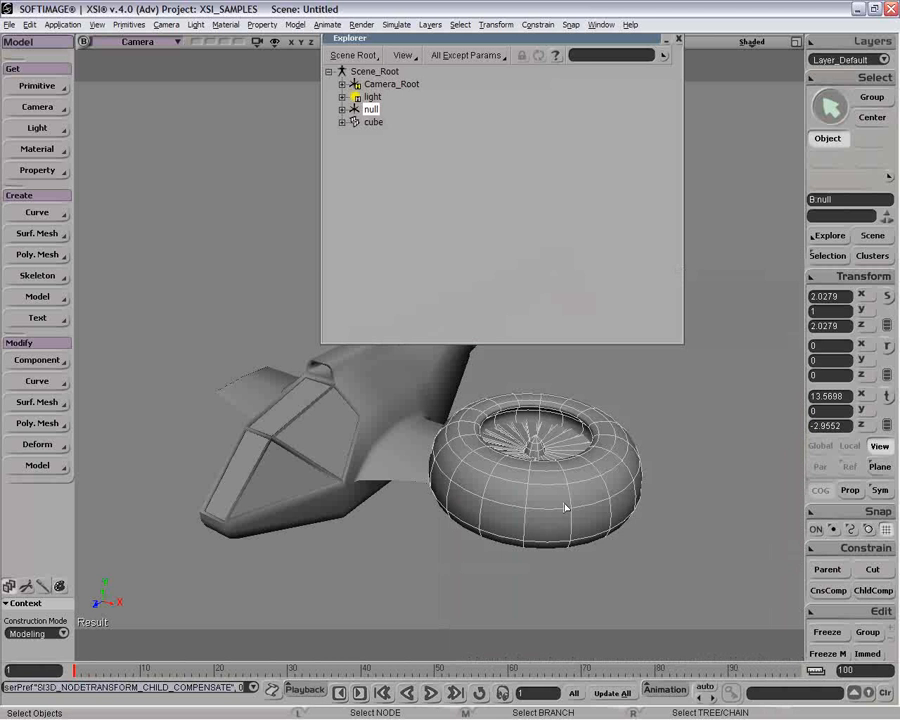
- Move the engine null to about X 17.53, Y -0.91, Z -2.97 and scale it down to about 1.48 in X and Z
{"action": "key", "text": "v"}
{"action": "left_click_drag", "start_coordinate": [579, 482], "coordinate": [635, 512]}
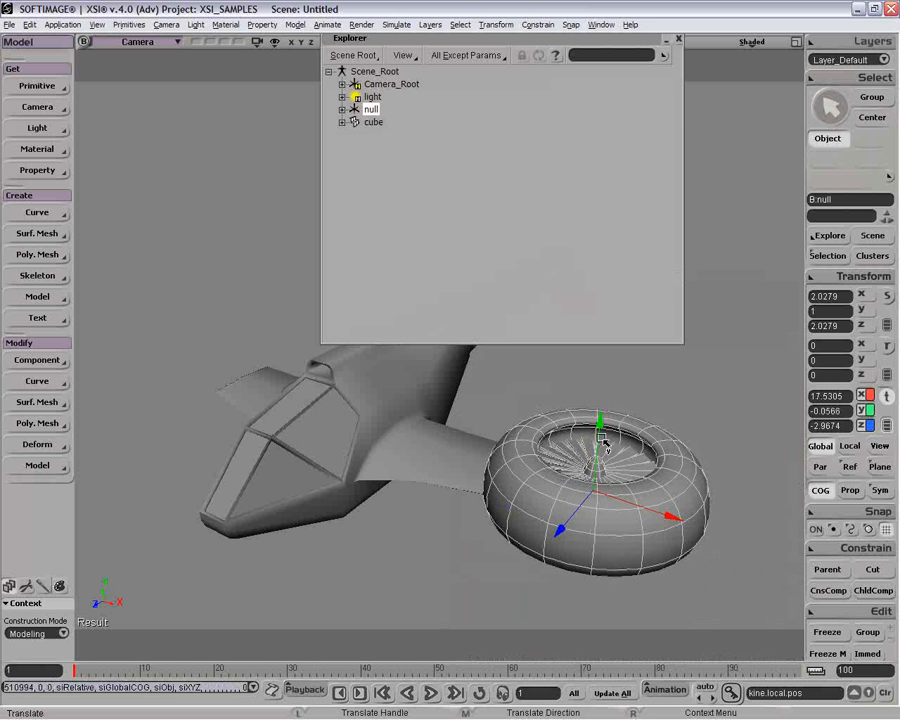
{"action": "left_click_drag", "start_coordinate": [599, 437], "coordinate": [599, 451]}
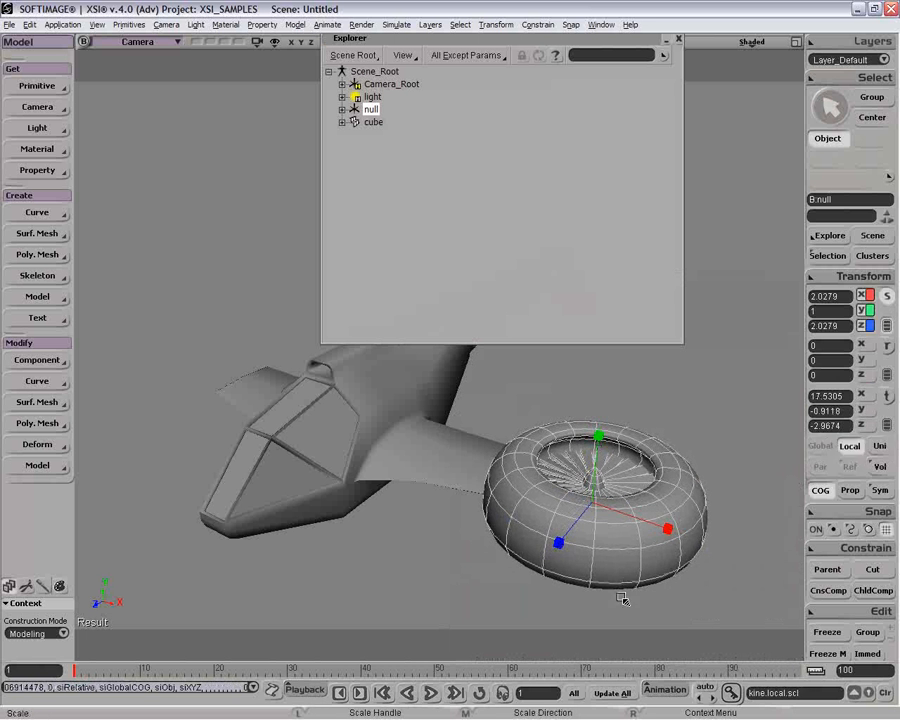
{"action": "key", "text": "x"}
{"action": "left_click_drag", "start_coordinate": [620, 540], "coordinate": [565, 538]}
- Move the engine null inward along X to about 15.79, against the wing tip
{"action": "key", "text": "v"}
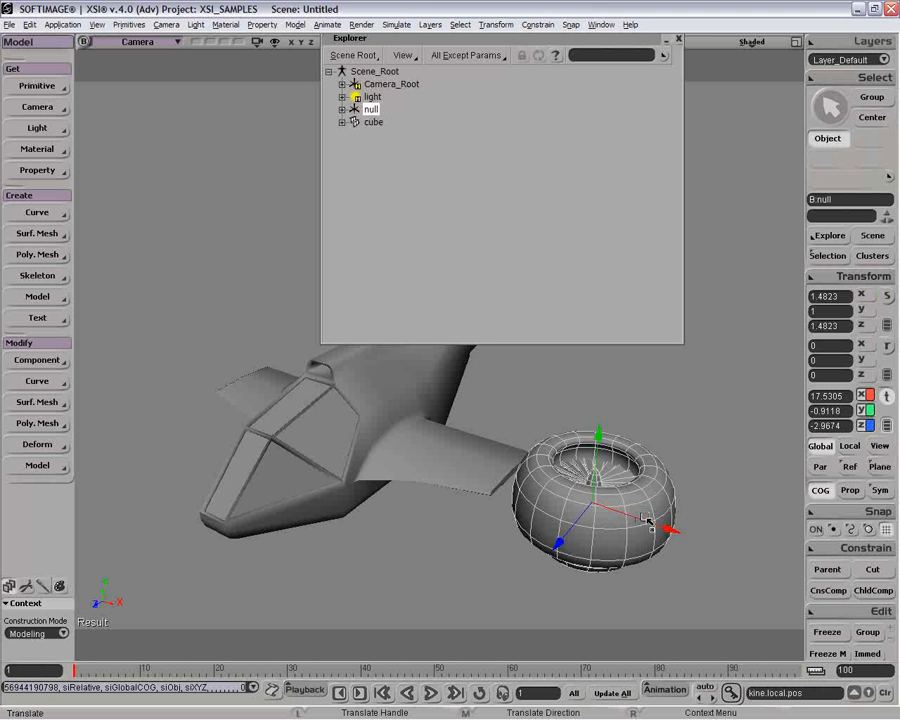
{"action": "left_click_drag", "start_coordinate": [654, 526], "coordinate": [589, 484]}
{"action": "key", "text": "o"}
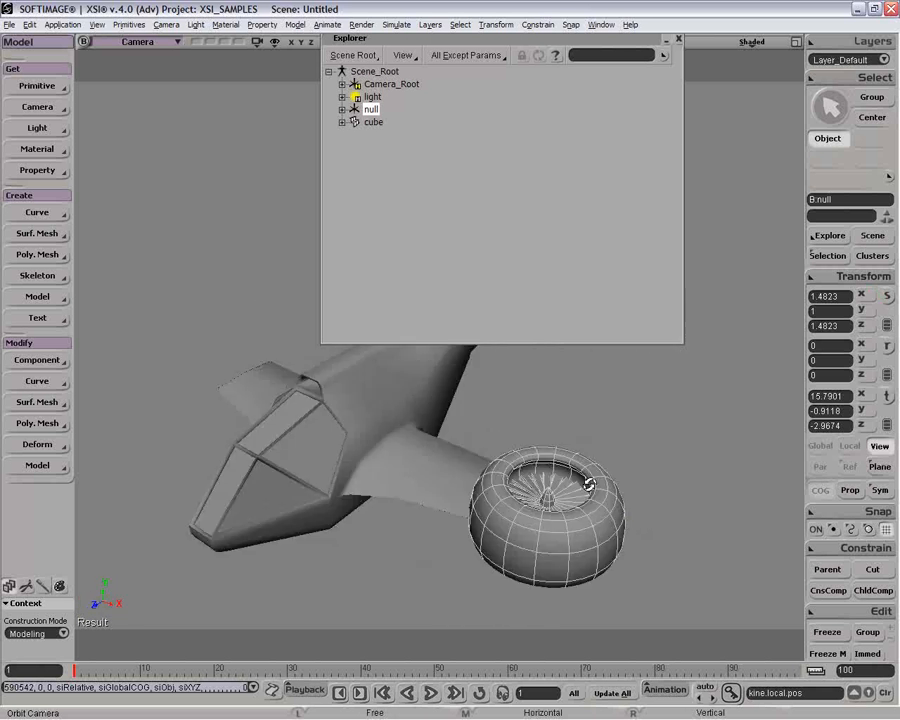
{"action": "key", "text": "v"}
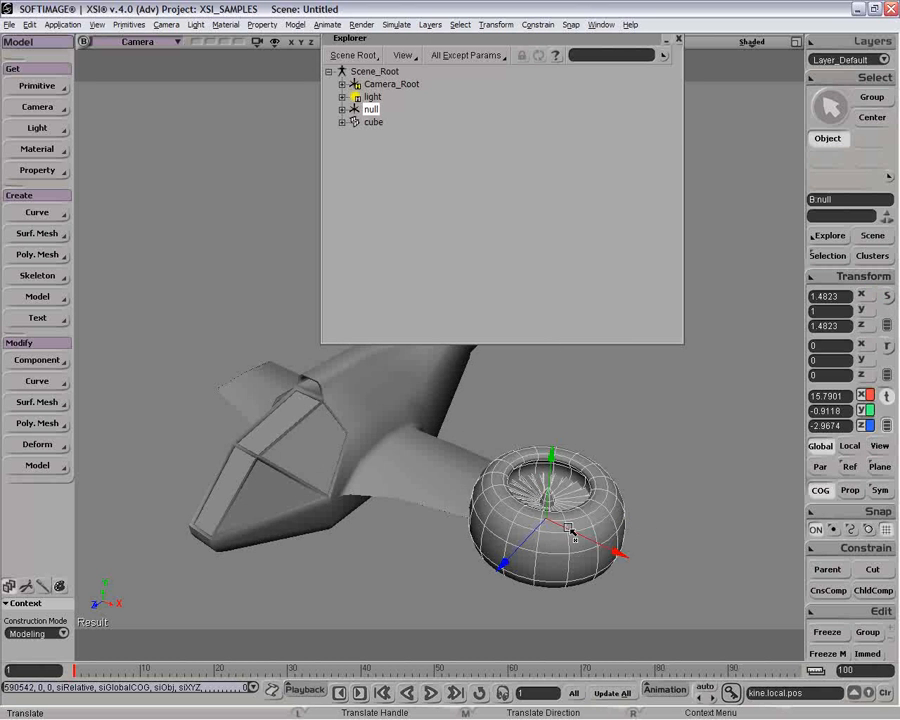
- Freeze all transforms of the engine null's branch and duplicate it
{"action": "left_click", "coordinate": [838, 278]}
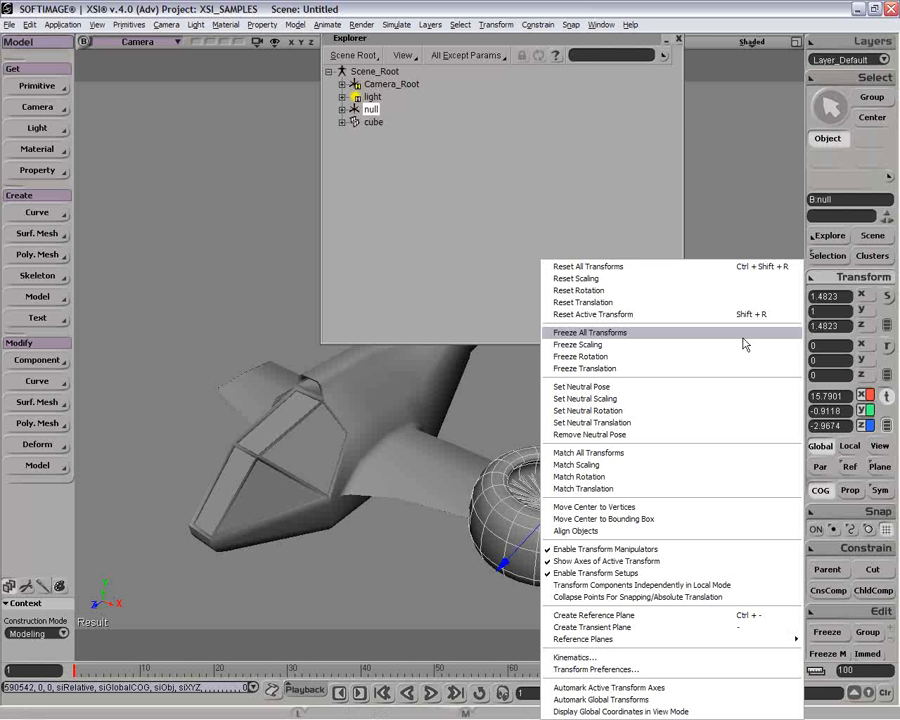
{"action": "left_click", "coordinate": [742, 340]}
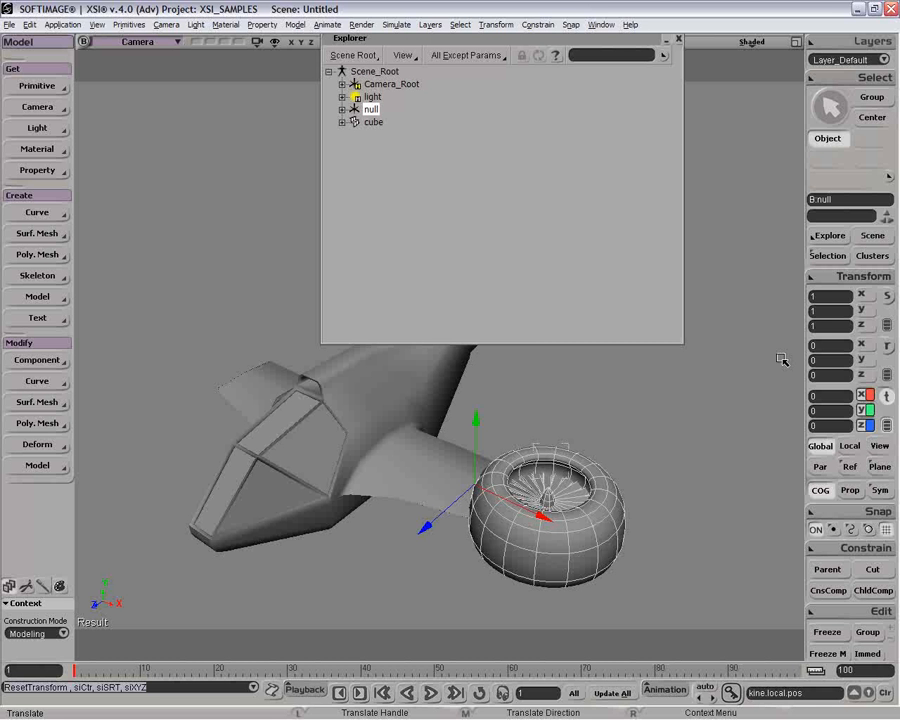
{"action": "key", "text": "ctrl+d"}
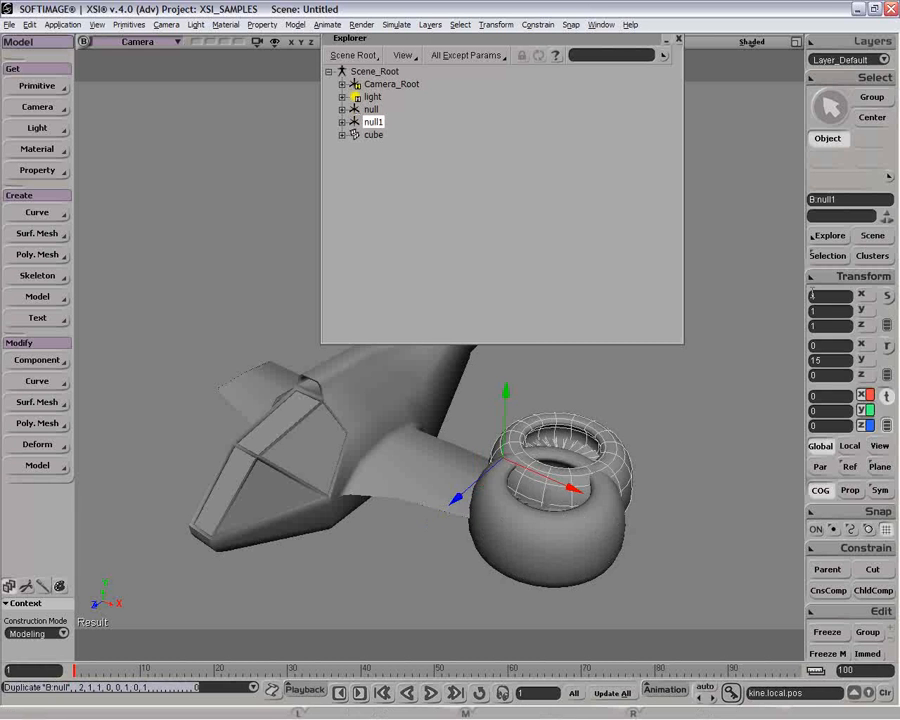
- Try to move the duplicated engine, then undo back through the duplication, the transform freeze and the null's last X move
{"action": "key", "text": "v"}
{"action": "left_click_drag", "start_coordinate": [521, 525], "coordinate": [588, 535]}
{"action": "key", "text": "ctrl+z"}
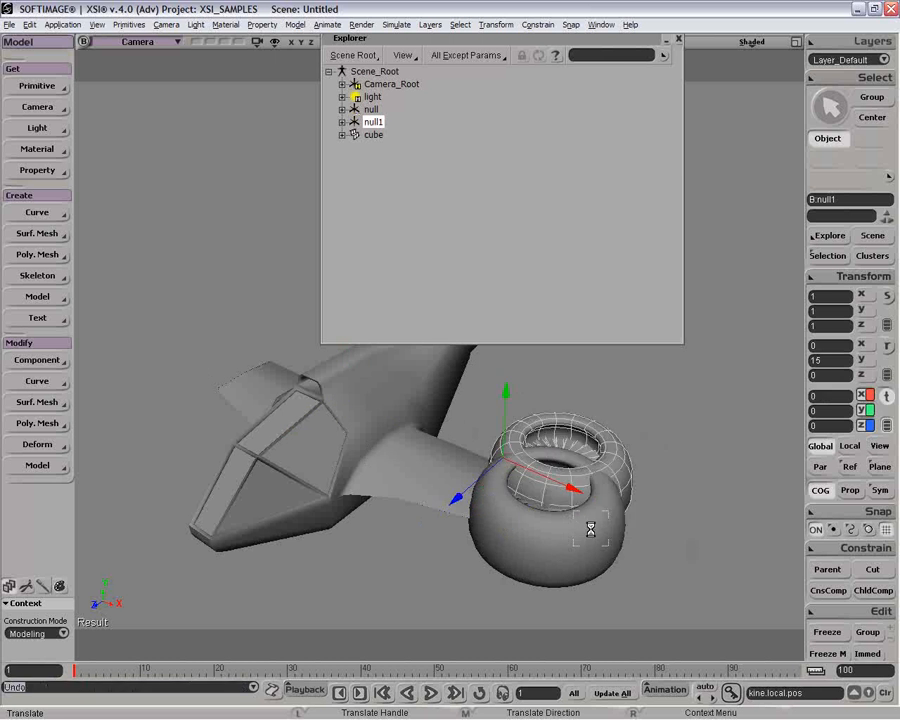
{"action": "key", "text": "ctrl+z"}
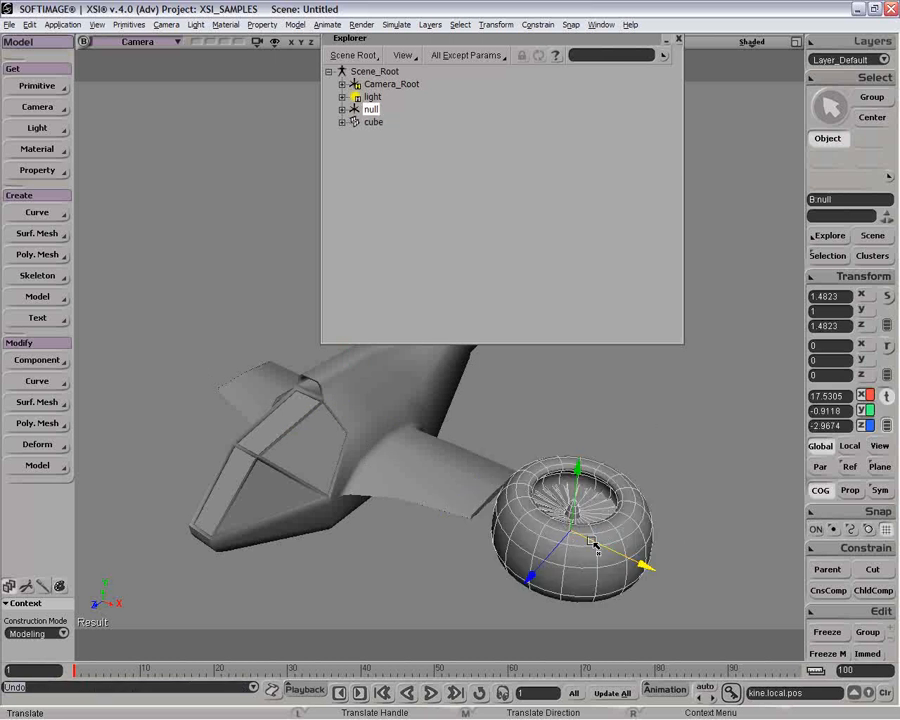
- Move the engine null inward along X to about 15.99, against the wing tip, and duplicate it with its branch
{"action": "key", "text": "ctrl+z"}
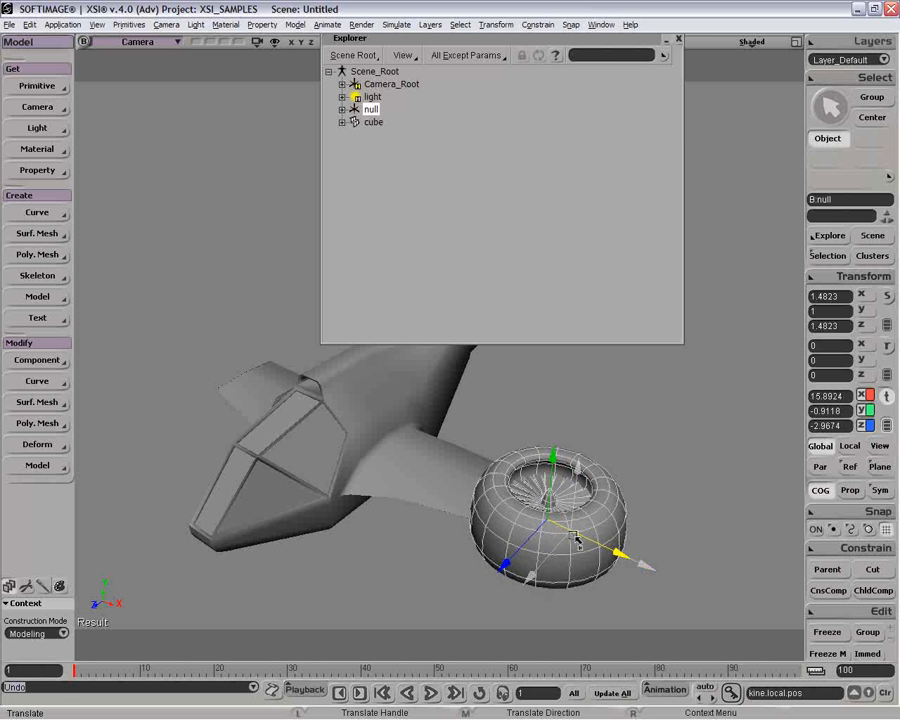
{"action": "left_click_drag", "start_coordinate": [577, 541], "coordinate": [578, 541]}
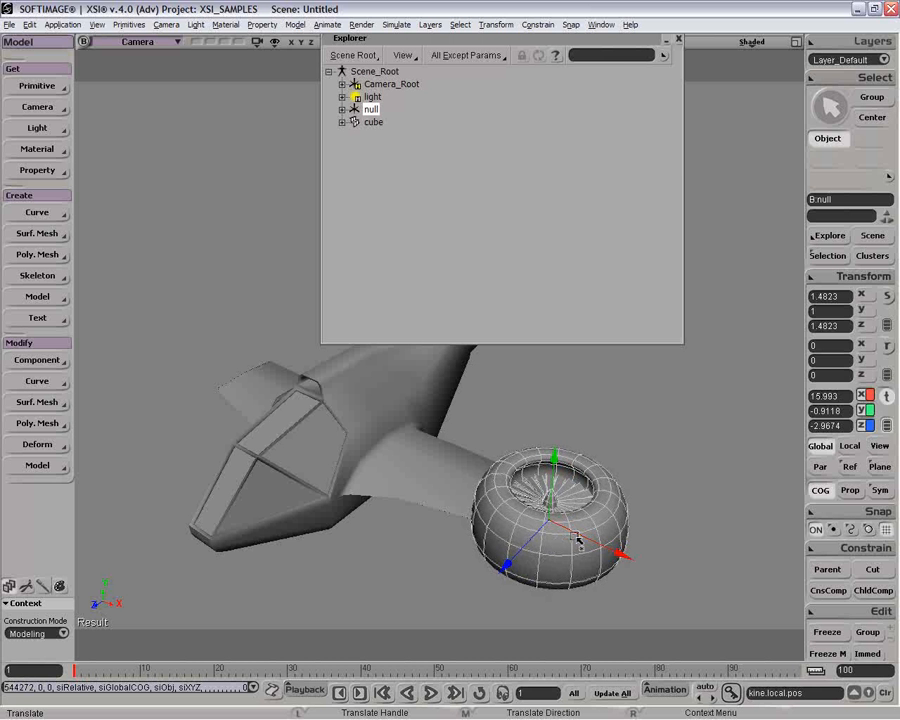
{"action": "key", "text": "ctrl+d"}
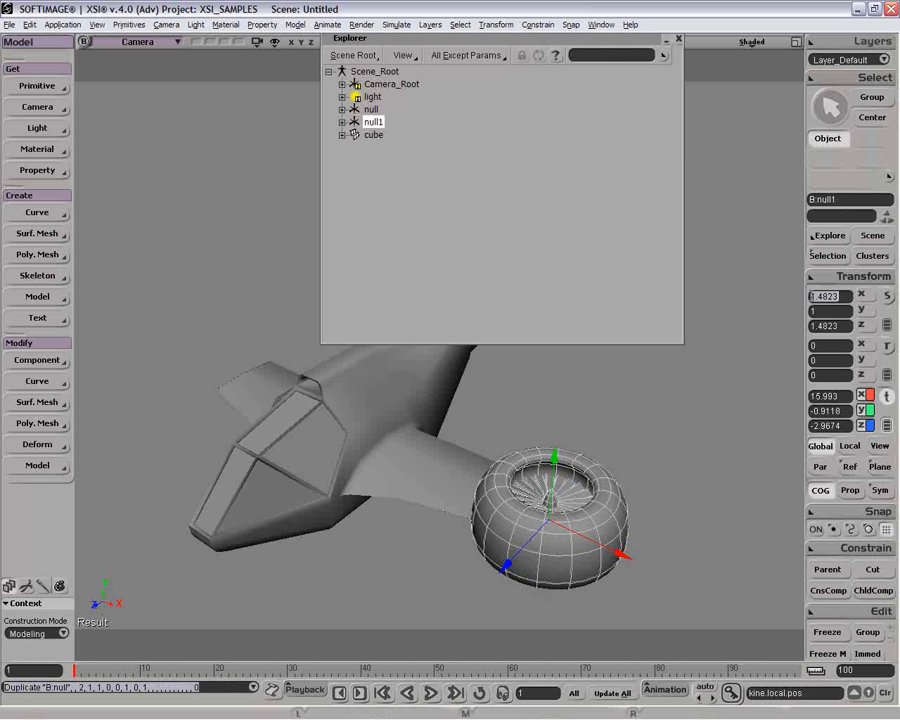
- Mirror the duplicated engine to the opposite wing tip with an X scale of -1.4823 and an X position of -15.993
{"action": "left_click", "coordinate": [811, 297]}
{"action": "type", "text": "-"}
{"action": "key", "text": "Return"}
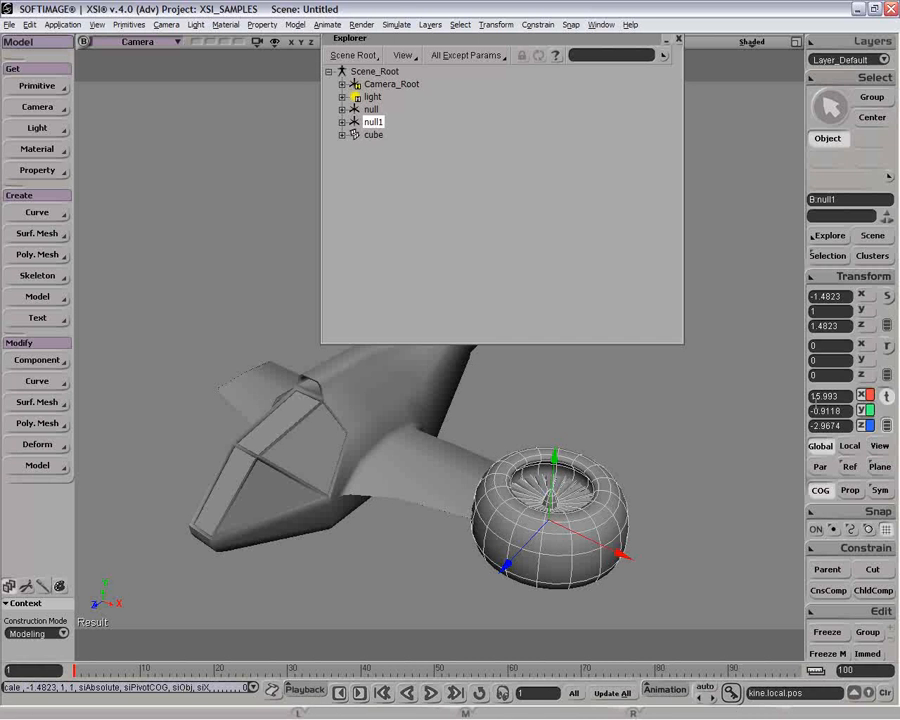
{"action": "left_click", "coordinate": [810, 397]}
{"action": "left_click", "coordinate": [809, 396]}
{"action": "type", "text": "-"}
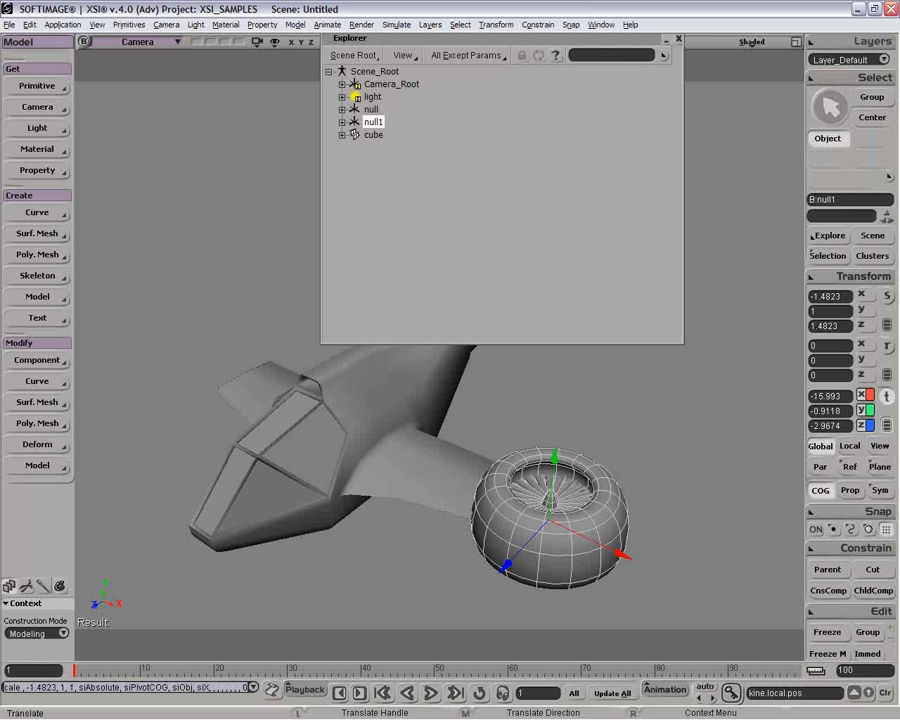
{"action": "key", "text": "Return"}
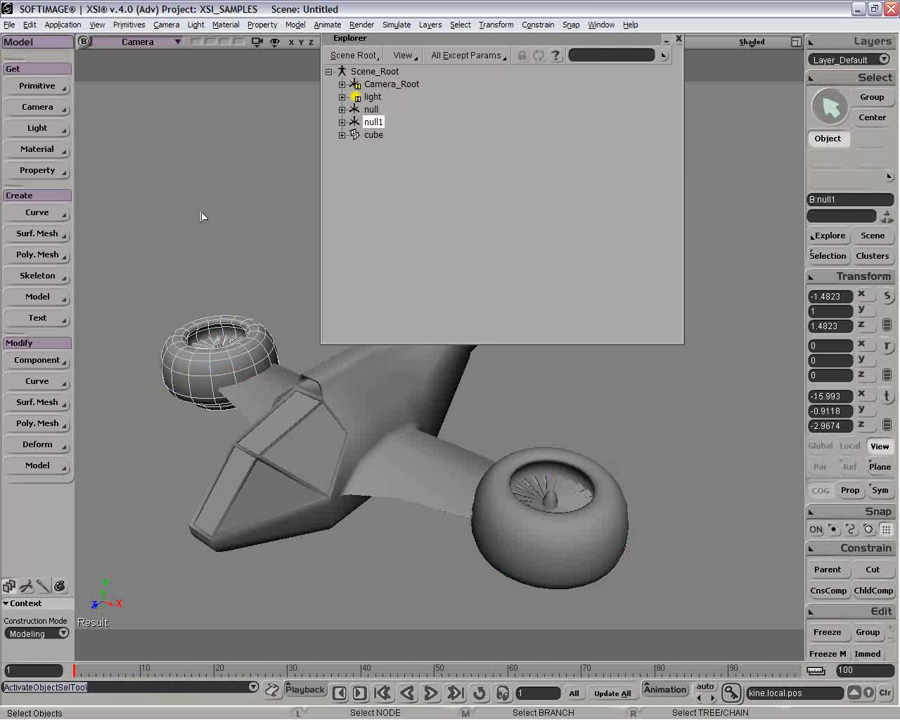
- Clear the selection, close the Explorer and check both engines against the wings
{"action": "left_click", "coordinate": [317, 337]}
{"action": "key", "text": "o"}
{"action": "left_click_drag", "start_coordinate": [468, 466], "coordinate": [482, 527]}
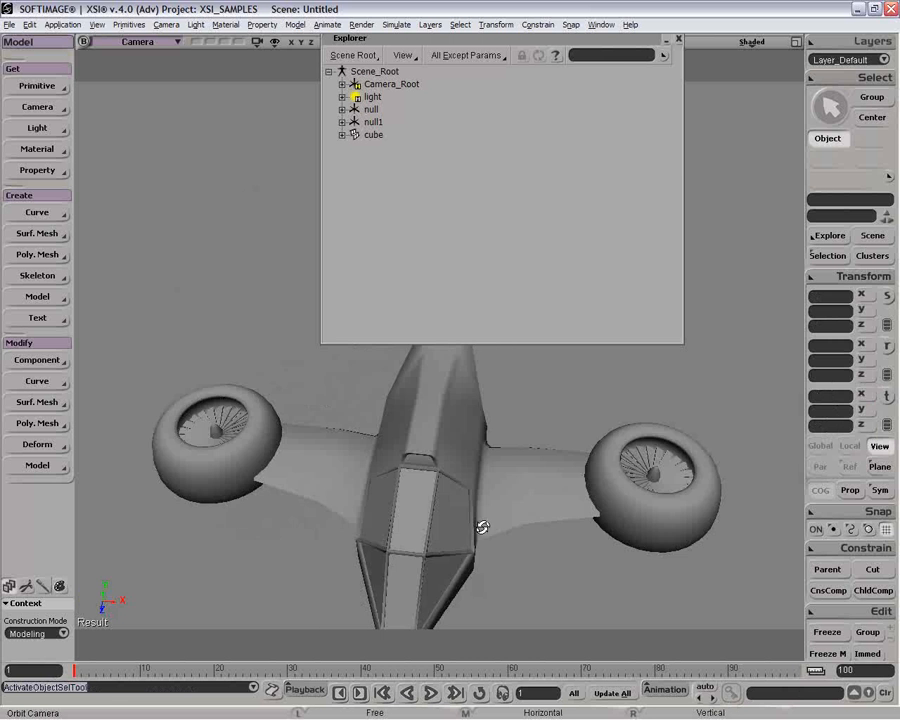
{"action": "key", "text": "o"}
{"action": "left_click", "coordinate": [677, 39]}
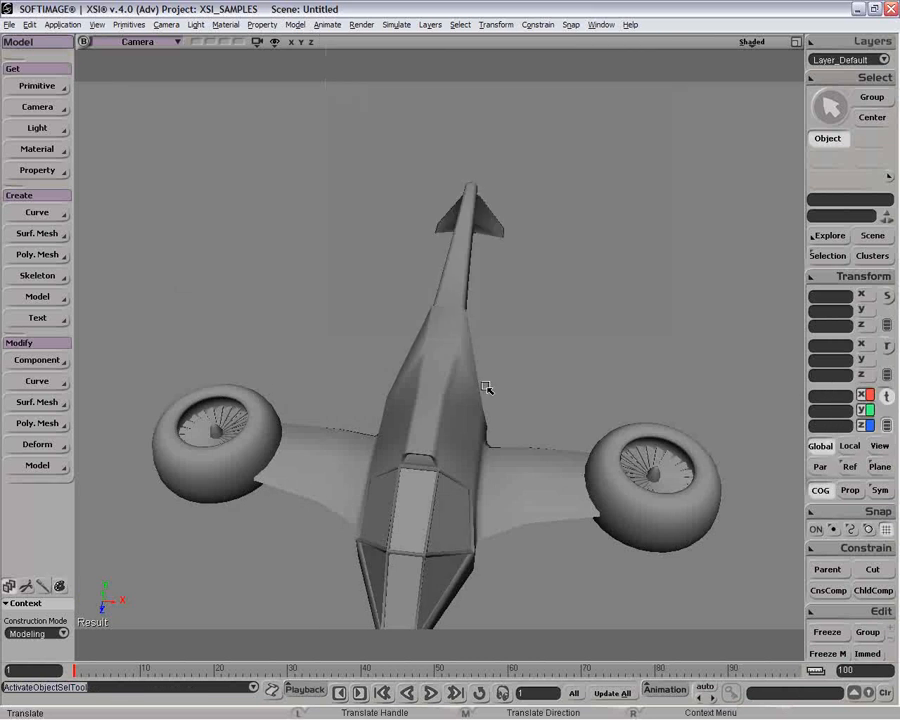
{"action": "key", "text": "p"}
{"action": "left_click_drag", "start_coordinate": [485, 386], "coordinate": [500, 270]}
{"action": "key", "text": "o"}
{"action": "key", "text": "space"}
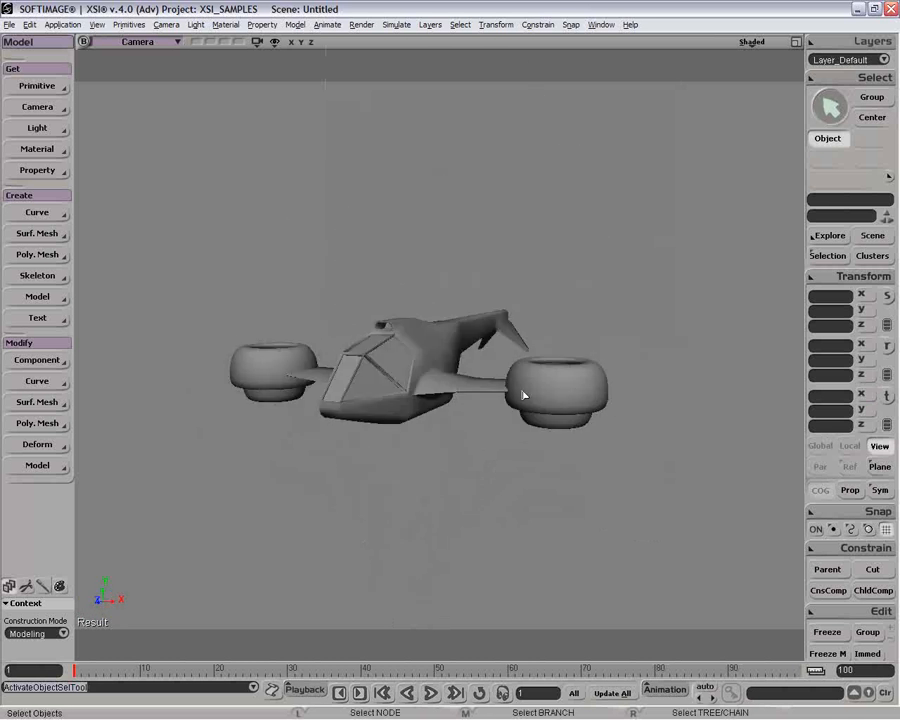
- Inspect the engines and fuselage from below and select the helicopter's body mesh
{"action": "left_click", "coordinate": [522, 394]}
{"action": "key", "text": "p"}
{"action": "key", "text": "o"}
{"action": "left_click_drag", "start_coordinate": [454, 309], "coordinate": [452, 385]}
{"action": "key", "text": "p"}
{"action": "key", "text": "v"}
{"action": "key", "text": "z"}
{"action": "left_click_drag", "start_coordinate": [250, 428], "coordinate": [496, 299]}
{"action": "key", "text": "v"}
{"action": "key", "text": "o"}
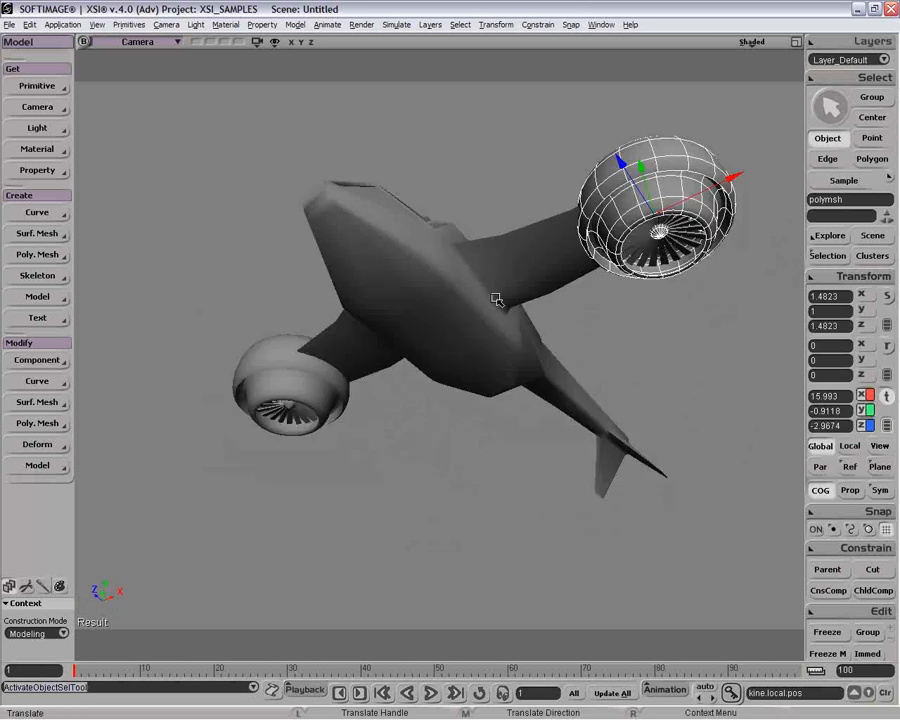
{"action": "left_click", "coordinate": [518, 268]}
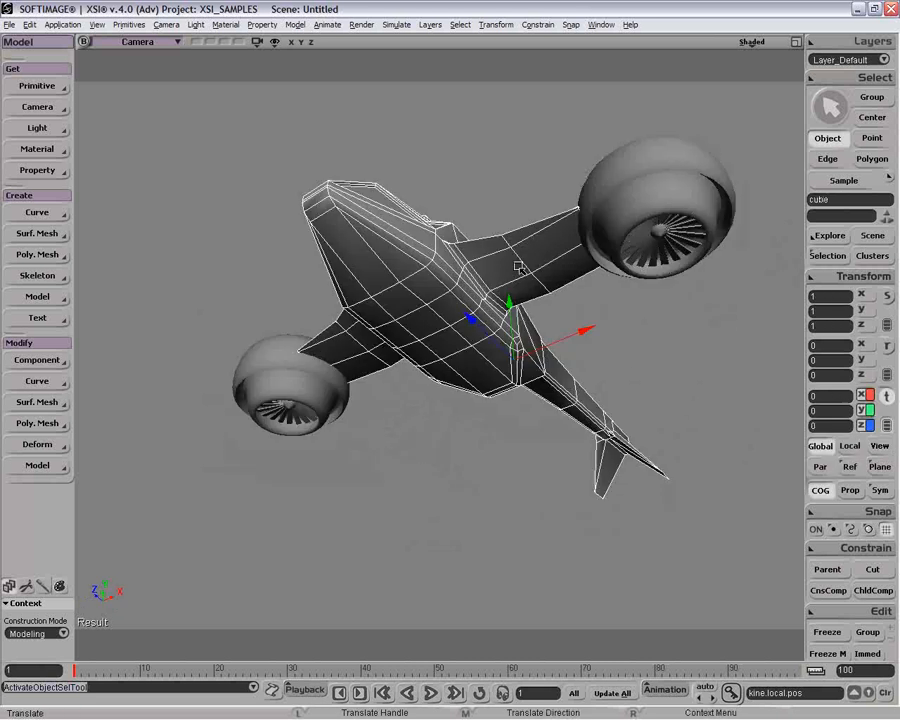
{"action": "key", "text": "e"}
{"action": "left_click", "coordinate": [524, 268]}
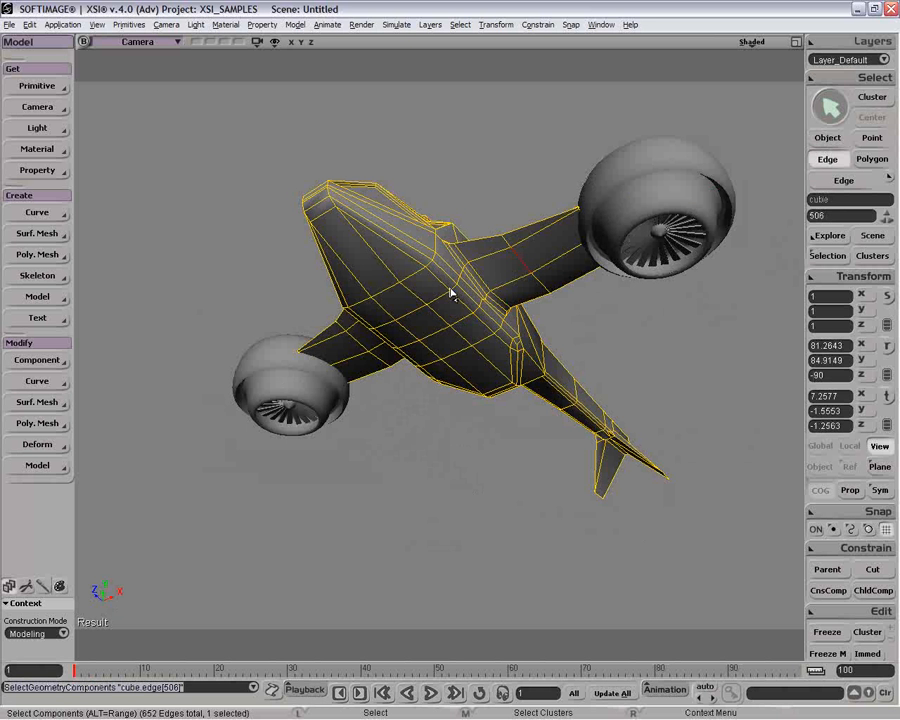
{"action": "key", "text": "v"}
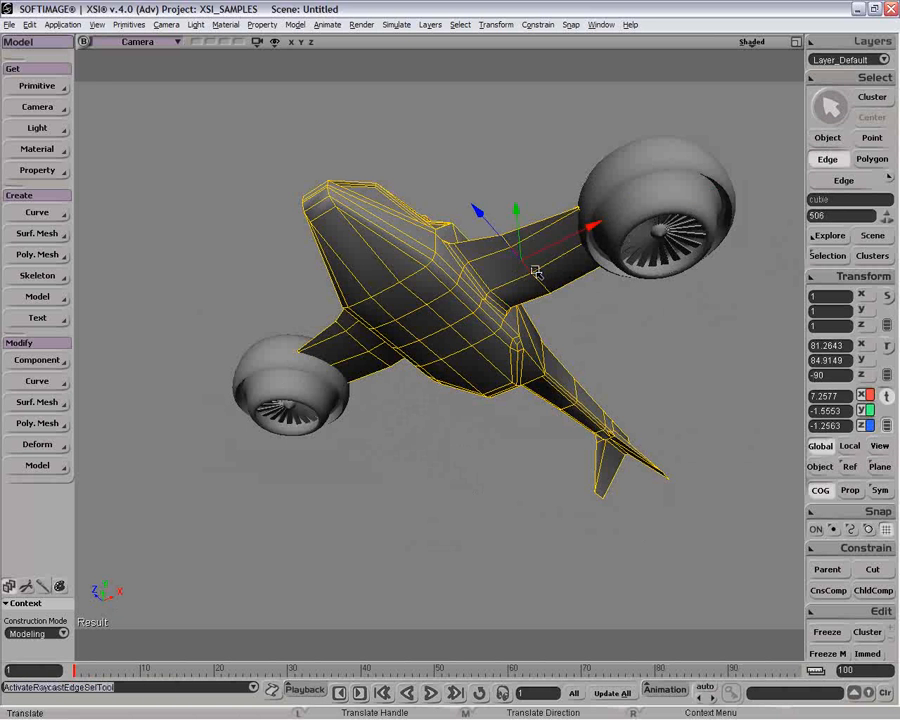
{"action": "key", "text": "p"}
{"action": "key", "text": "o"}
{"action": "left_click_drag", "start_coordinate": [534, 316], "coordinate": [528, 289]}
{"action": "key", "text": "v"}
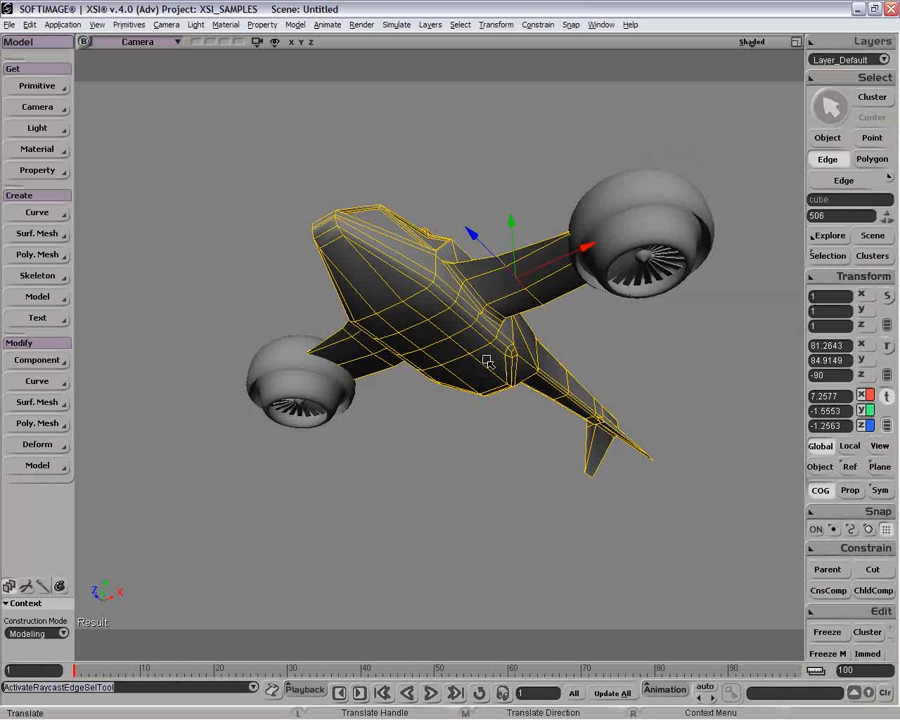
{"action": "key", "text": "e"}
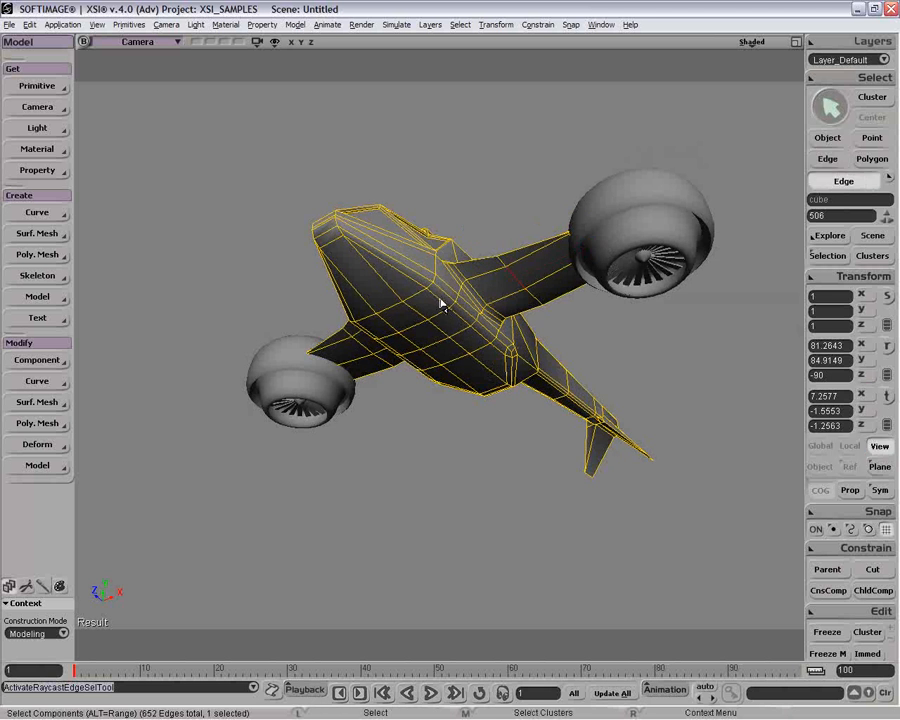
{"action": "key", "text": "space"}
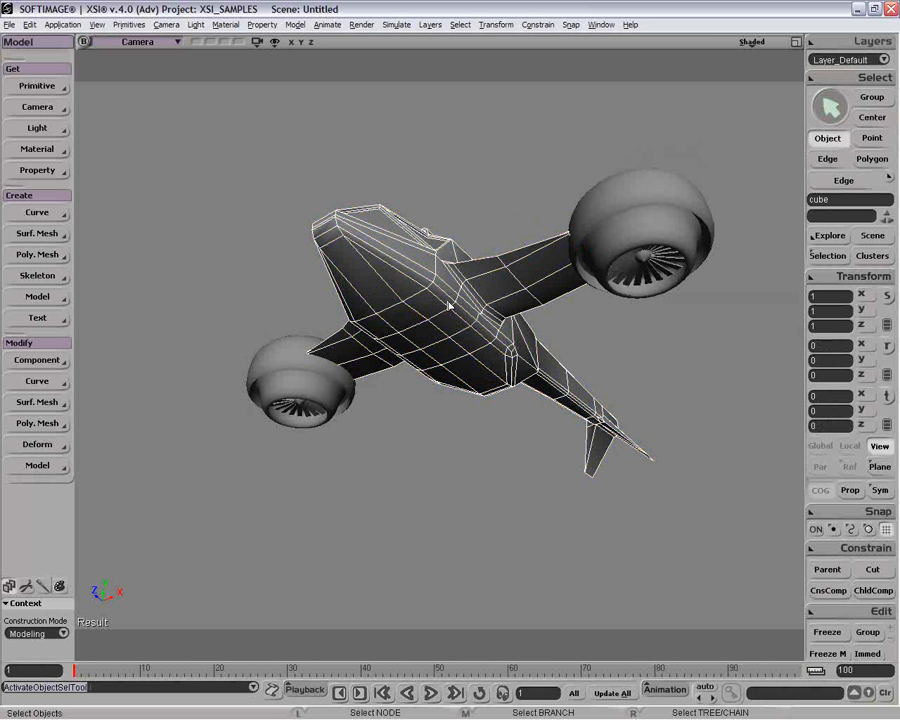
- Select four narrow polygons along the lower fuselage edges, a front and a rear one on each side beneath the wings
{"action": "key", "text": "u"}
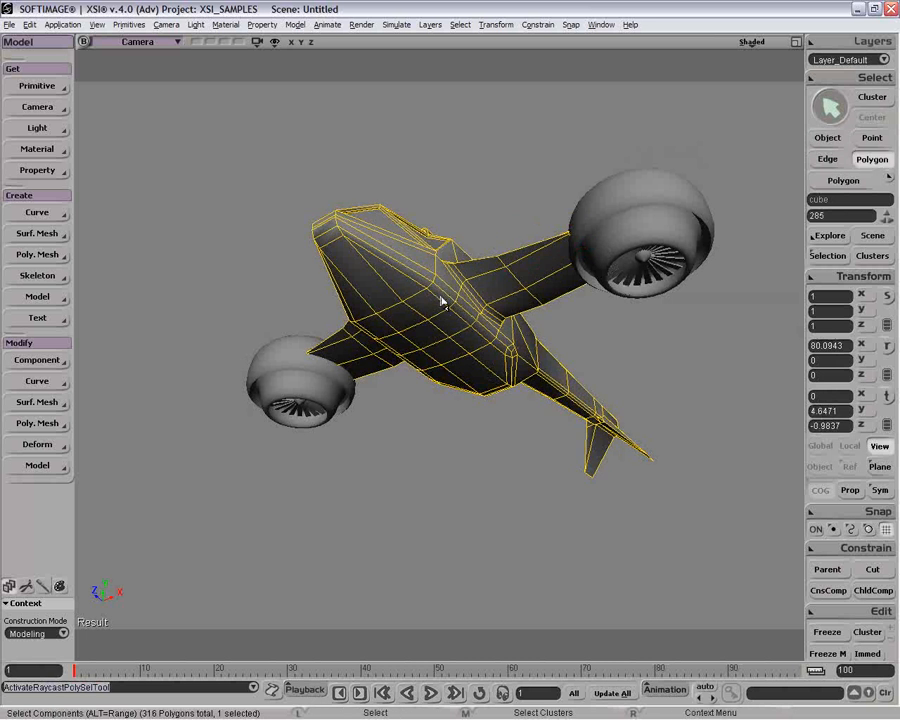
{"action": "left_click", "coordinate": [440, 292]}
{"action": "left_click", "coordinate": [490, 342], "text": "shift"}
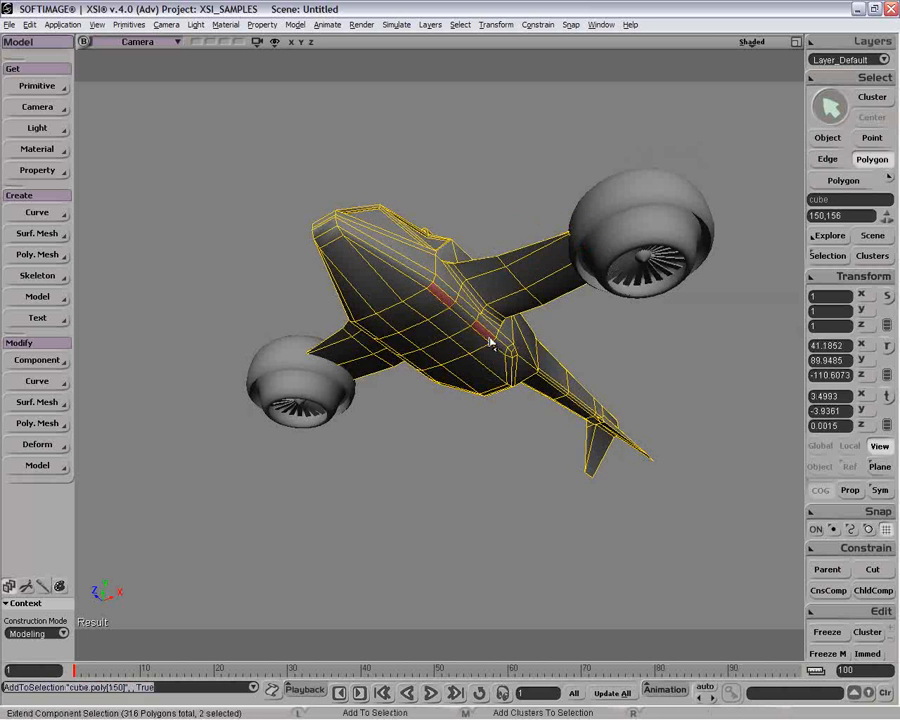
{"action": "key", "text": "x"}
{"action": "key", "text": "o"}
{"action": "left_click_drag", "start_coordinate": [450, 342], "coordinate": [502, 323]}
{"action": "key", "text": "o"}
{"action": "key", "text": "e"}
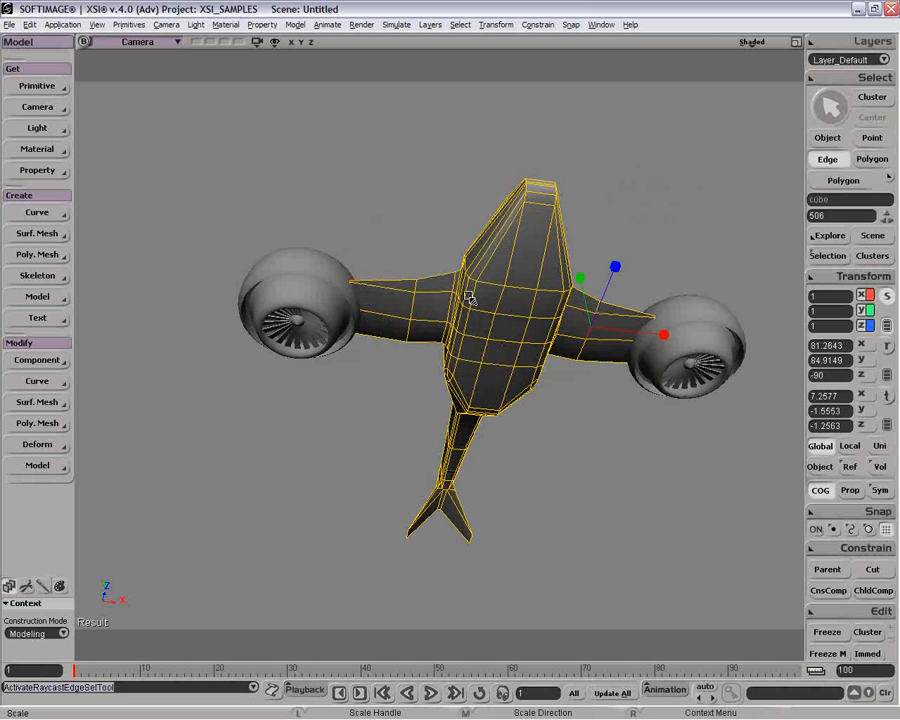
{"action": "key", "text": "y"}
{"action": "left_click", "coordinate": [456, 356], "text": "shift"}
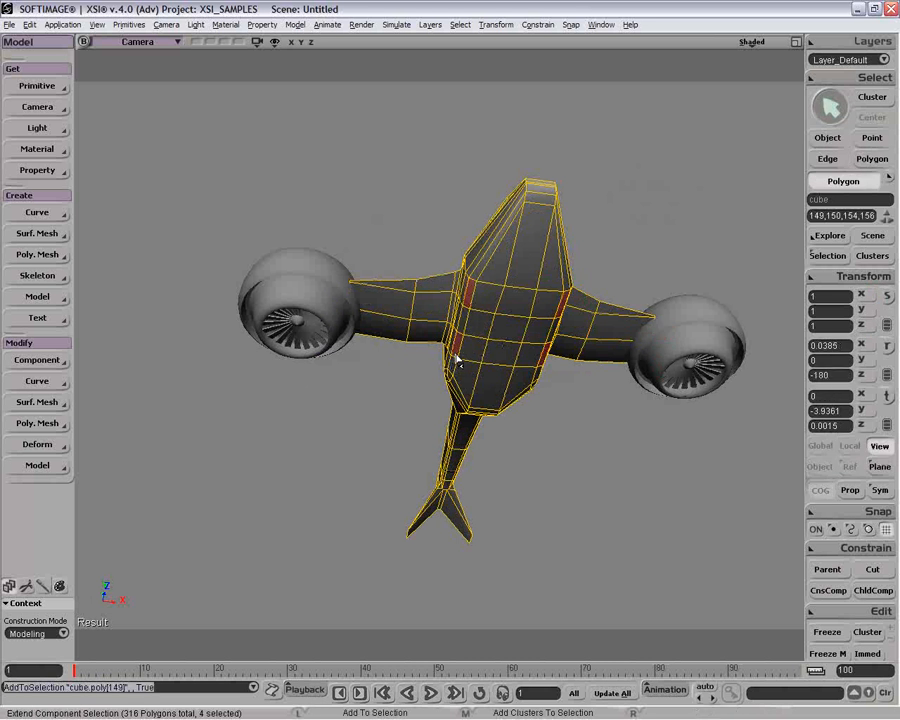
- Duplicate the four selected polygons as extrusions and pull them outward along local Y to about Y -5.07, forming four leg stubs
{"action": "key", "text": "o"}
{"action": "left_click_drag", "start_coordinate": [547, 301], "coordinate": [520, 358]}
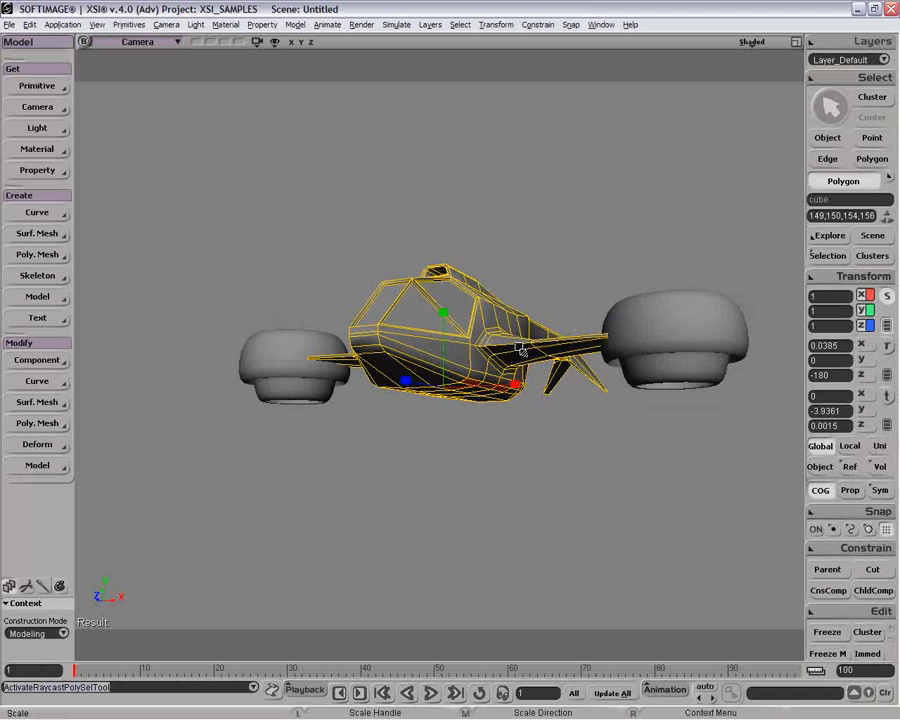
{"action": "key", "text": "ctrl"}
{"action": "key", "text": "ctrl+d"}
{"action": "key", "text": "v"}
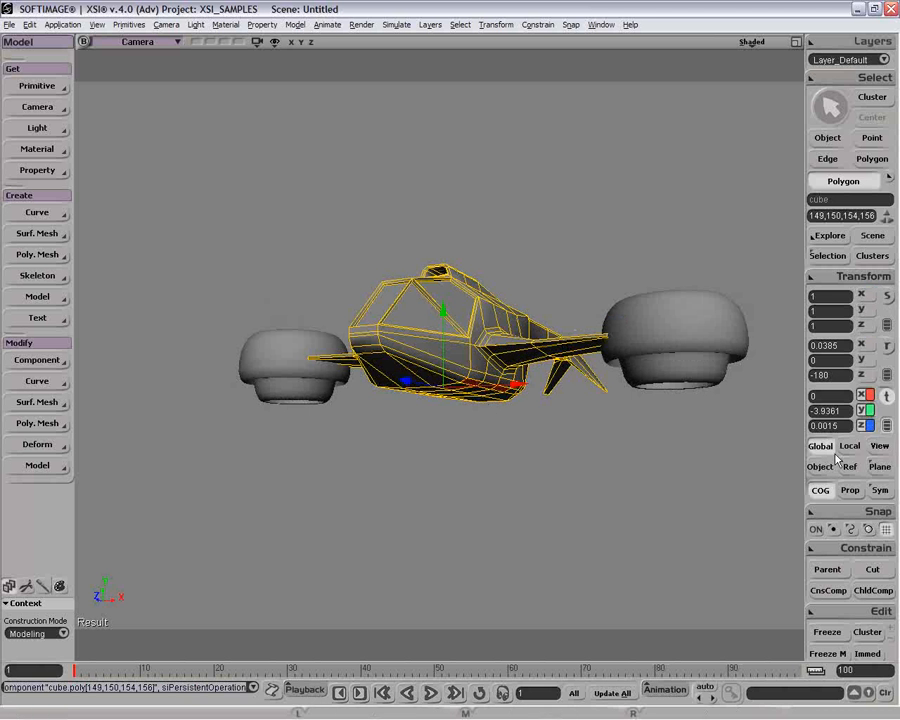
{"action": "left_click", "coordinate": [842, 448]}
{"action": "left_click_drag", "start_coordinate": [506, 405], "coordinate": [500, 440]}
- Extrude the four leg ends again by a shorter distance along local Y, to about Y -5.67
{"action": "key", "text": "ctrl"}
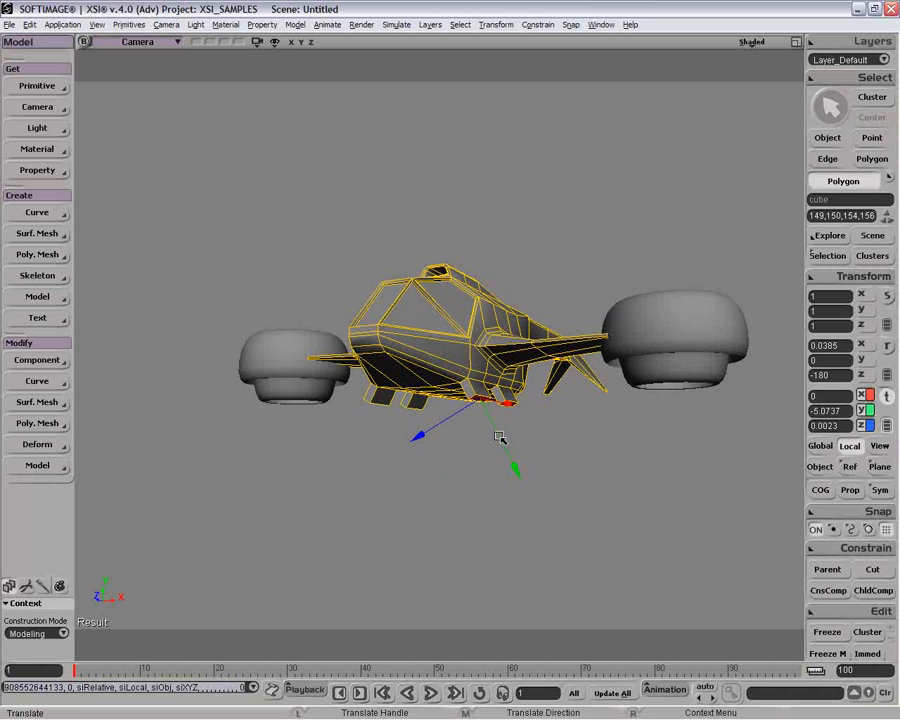
{"action": "key", "text": "ctrl+d"}
{"action": "left_click_drag", "start_coordinate": [503, 448], "coordinate": [504, 456]}
{"action": "key", "text": "o"}
{"action": "left_click_drag", "start_coordinate": [551, 373], "coordinate": [493, 476]}
{"action": "key", "text": "p"}
{"action": "key", "text": "v"}
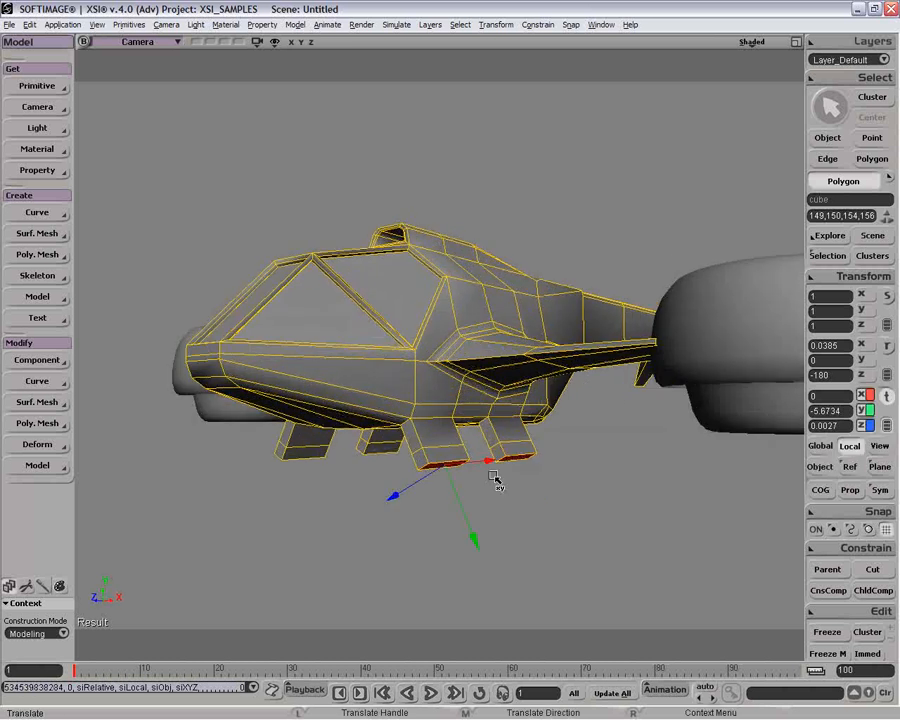
- Bridge the facing lower polygons of the front and rear legs on the positive X side to form a skid
{"action": "key", "text": "o"}
{"action": "key", "text": "u"}
{"action": "left_click", "coordinate": [496, 453]}
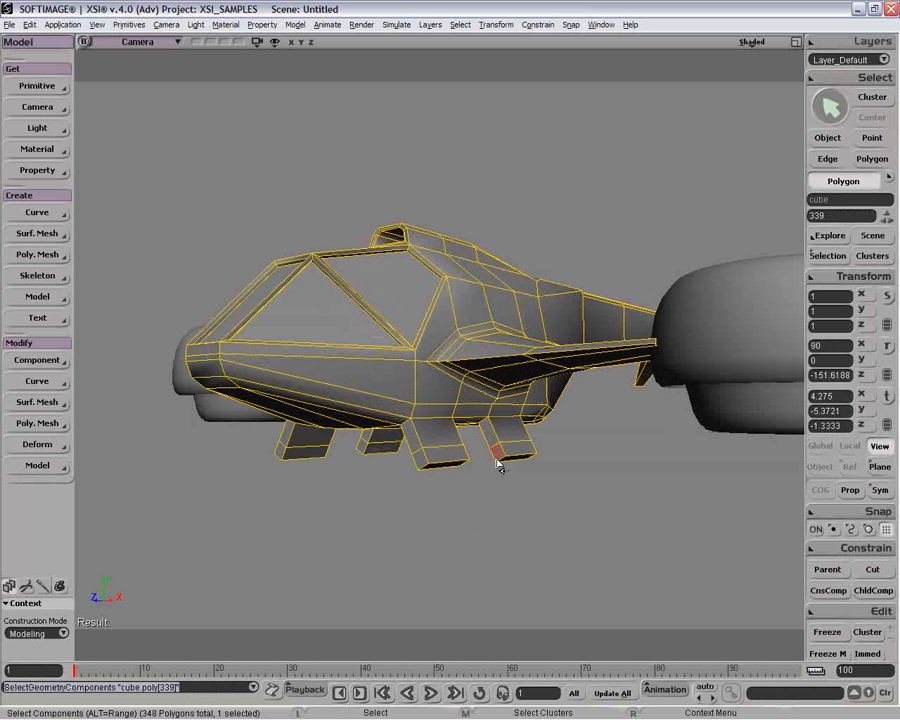
{"action": "key", "text": "o"}
{"action": "left_click_drag", "start_coordinate": [520, 488], "coordinate": [444, 481]}
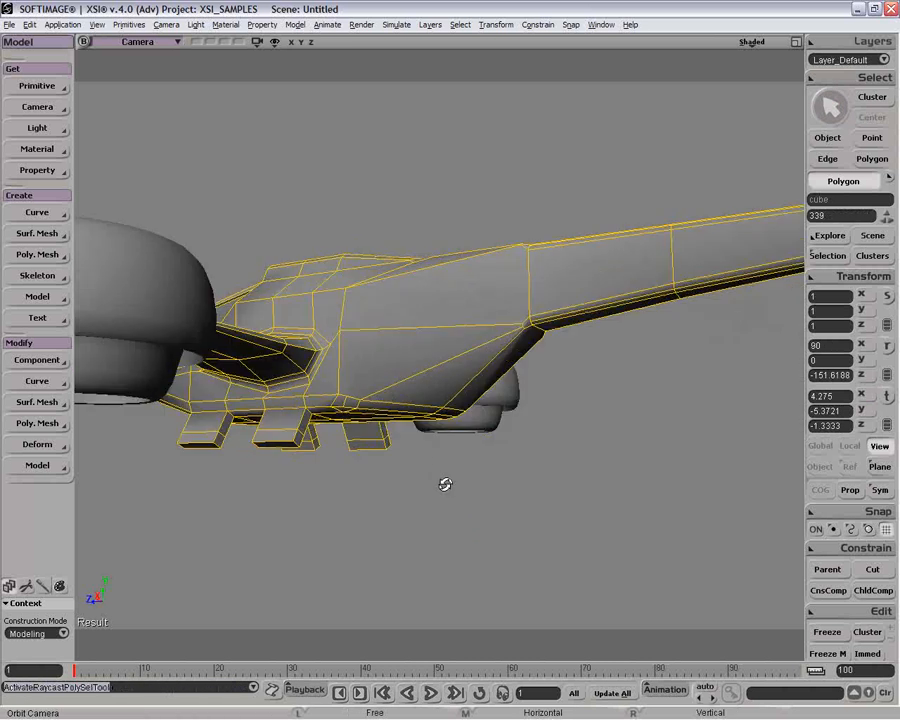
{"action": "left_click", "coordinate": [221, 442], "text": "shift"}
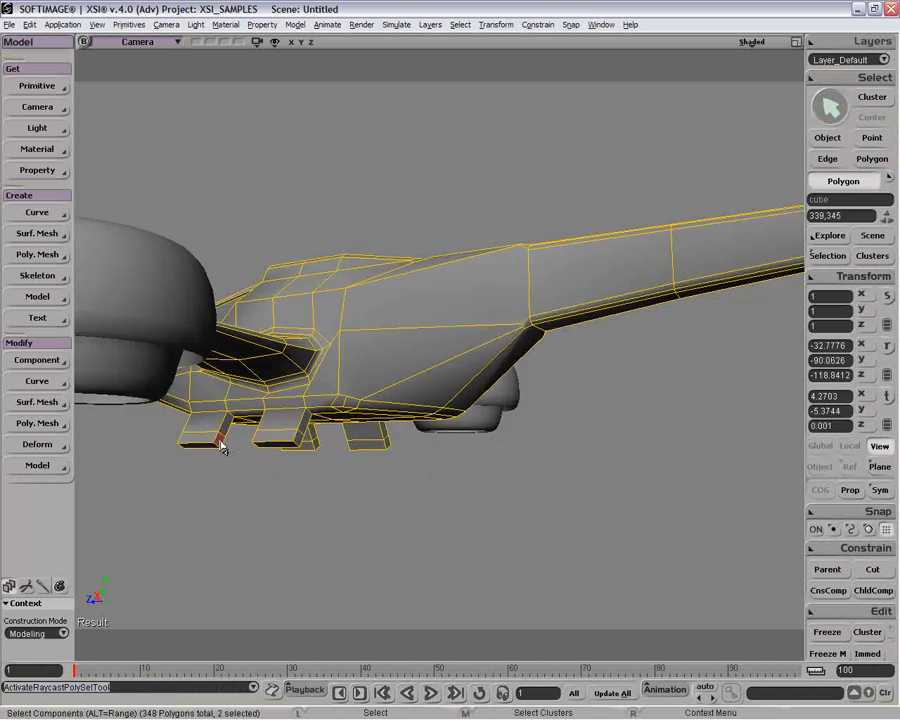
{"action": "right_click", "coordinate": [221, 446]}
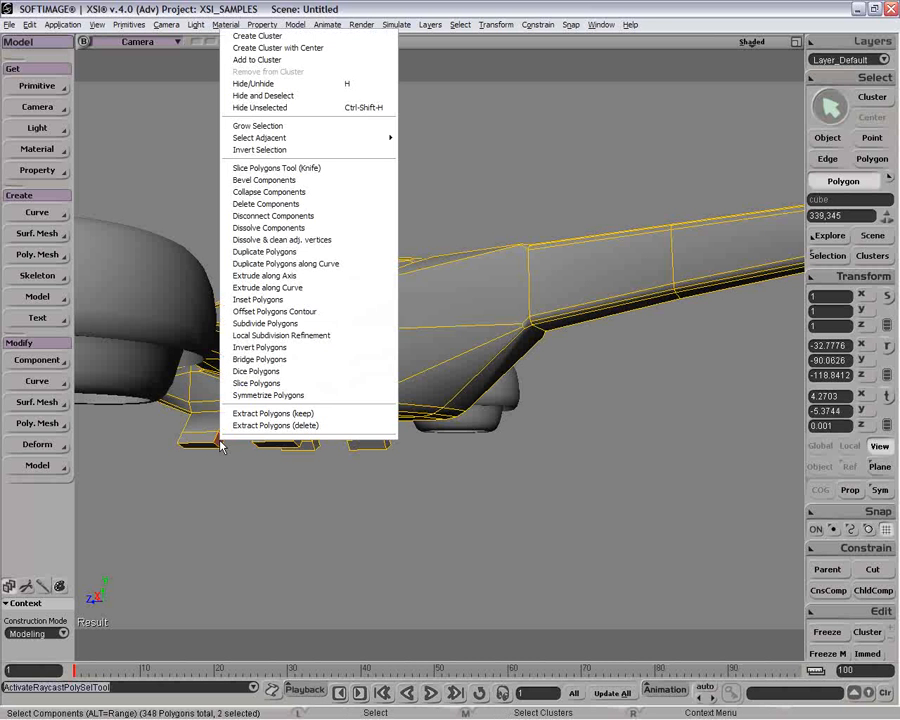
{"action": "left_click", "coordinate": [284, 360]}
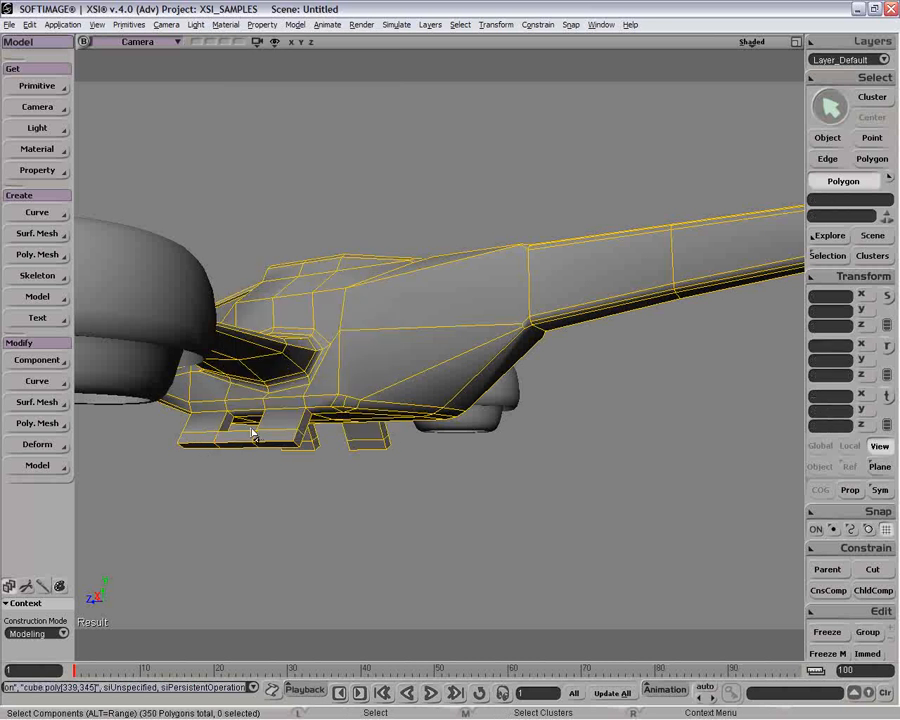
- Bridge the facing lower polygons of the front and rear legs on the negative X side into a matching skid
{"action": "left_click", "coordinate": [319, 446]}
{"action": "left_click_drag", "start_coordinate": [431, 465], "coordinate": [382, 466]}
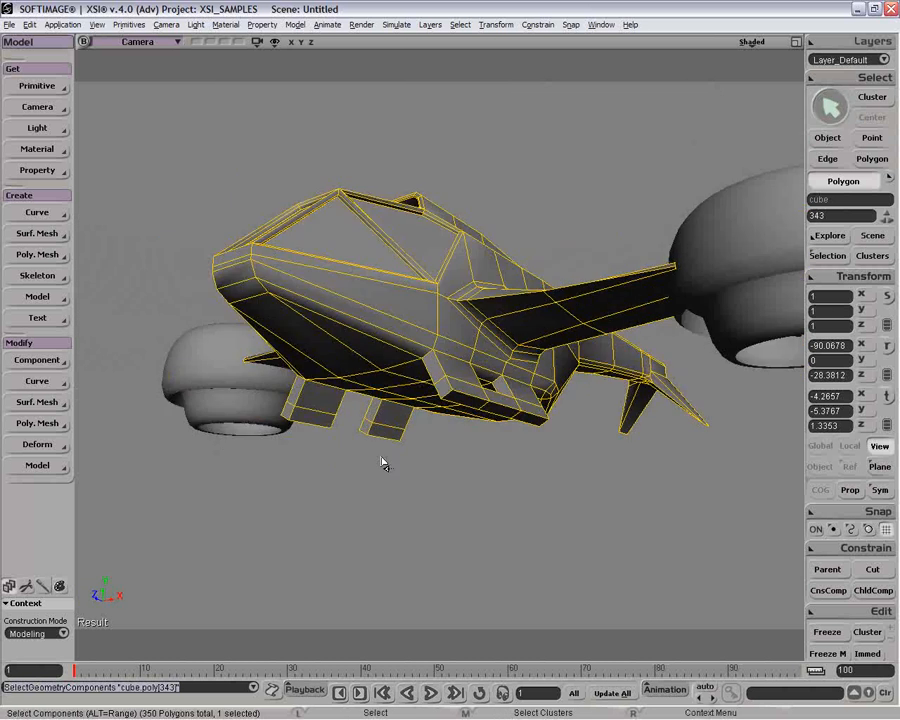
{"action": "key", "text": "u"}
{"action": "left_click", "coordinate": [362, 433], "text": "shift"}
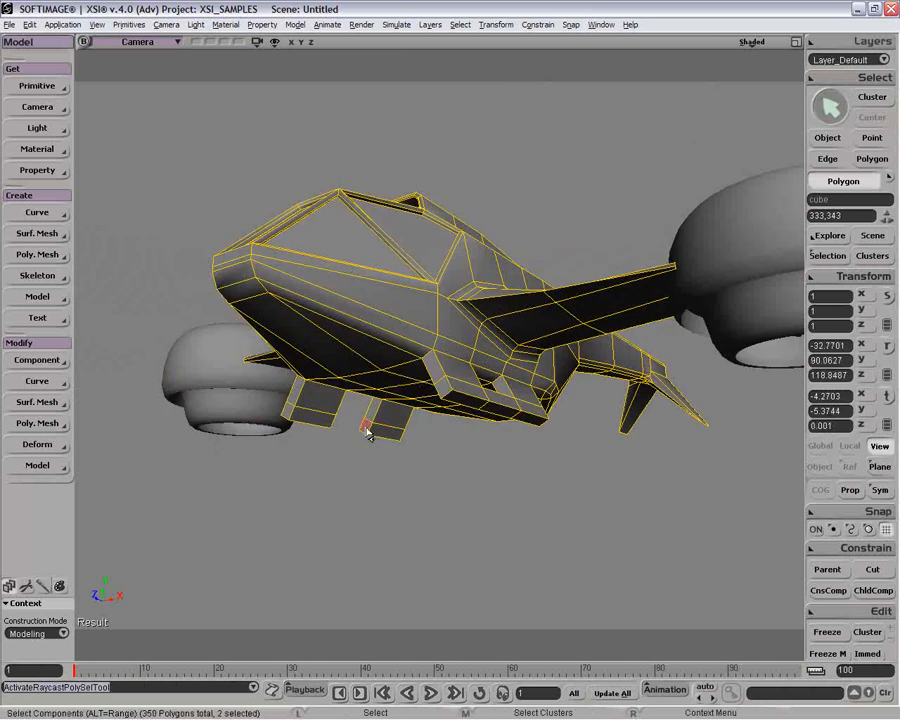
{"action": "right_click", "coordinate": [364, 425]}
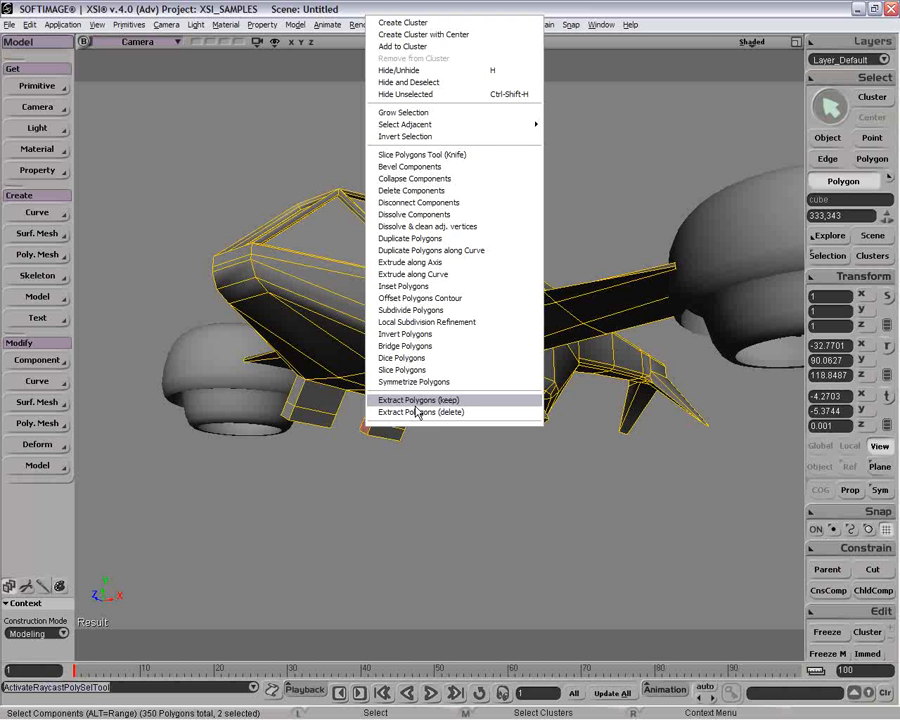
{"action": "left_click", "coordinate": [445, 346]}
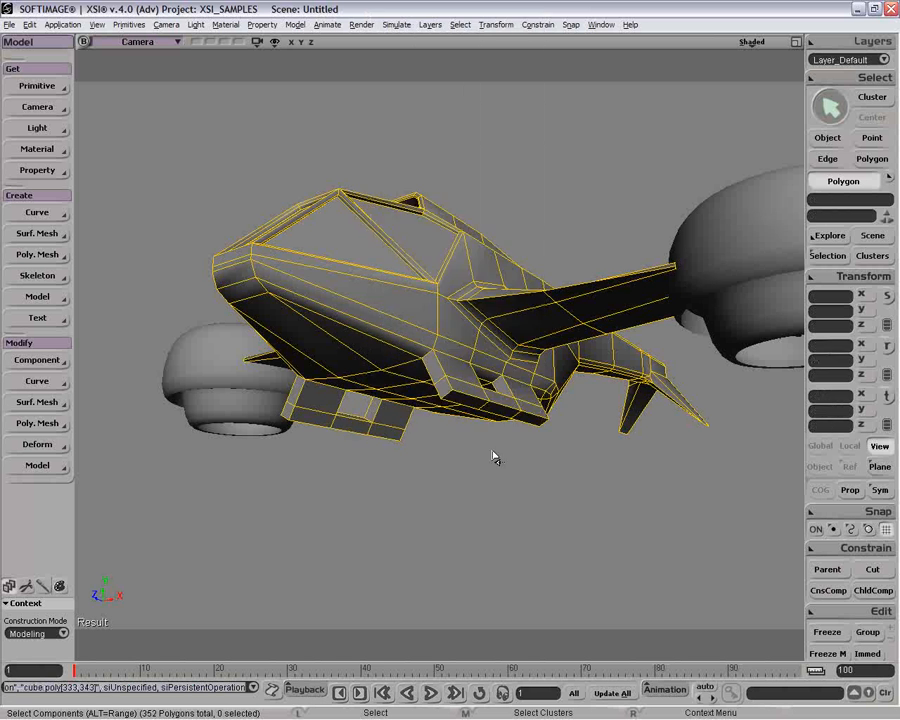
- Extrude the front and rear end polygons of both skids and scale them outward along the skids' length
{"action": "key", "text": "o"}
{"action": "left_click_drag", "start_coordinate": [532, 447], "coordinate": [578, 463]}
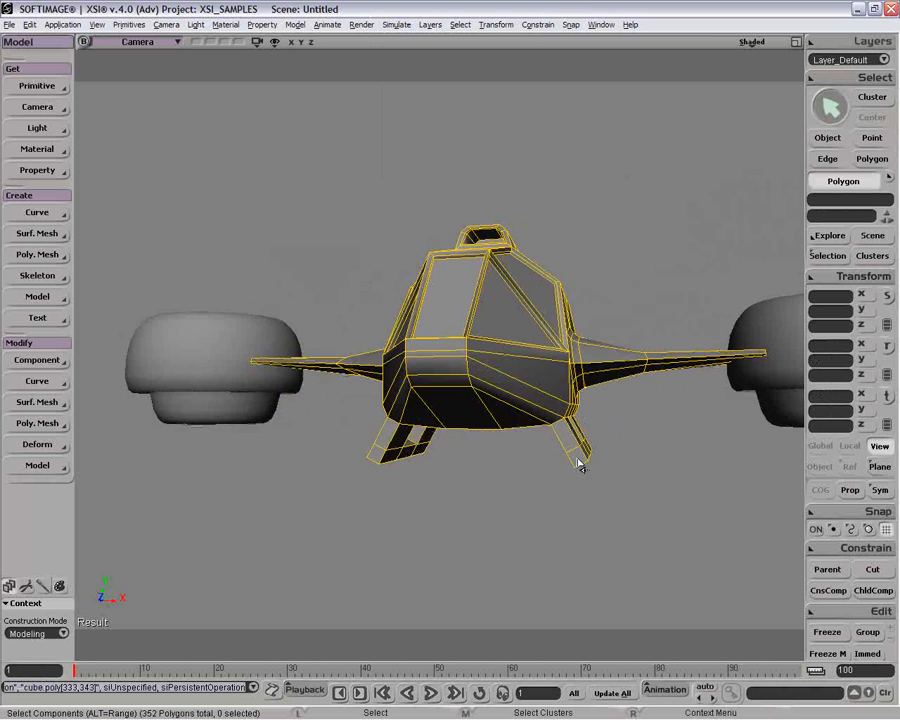
{"action": "left_click", "coordinate": [578, 463]}
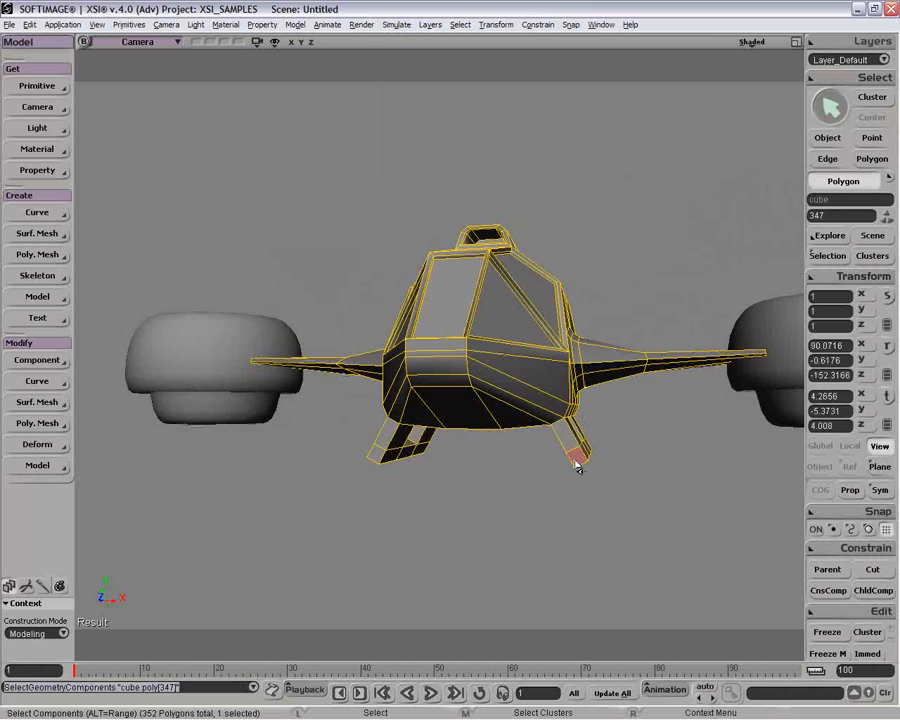
{"action": "left_click", "coordinate": [374, 455], "text": "shift"}
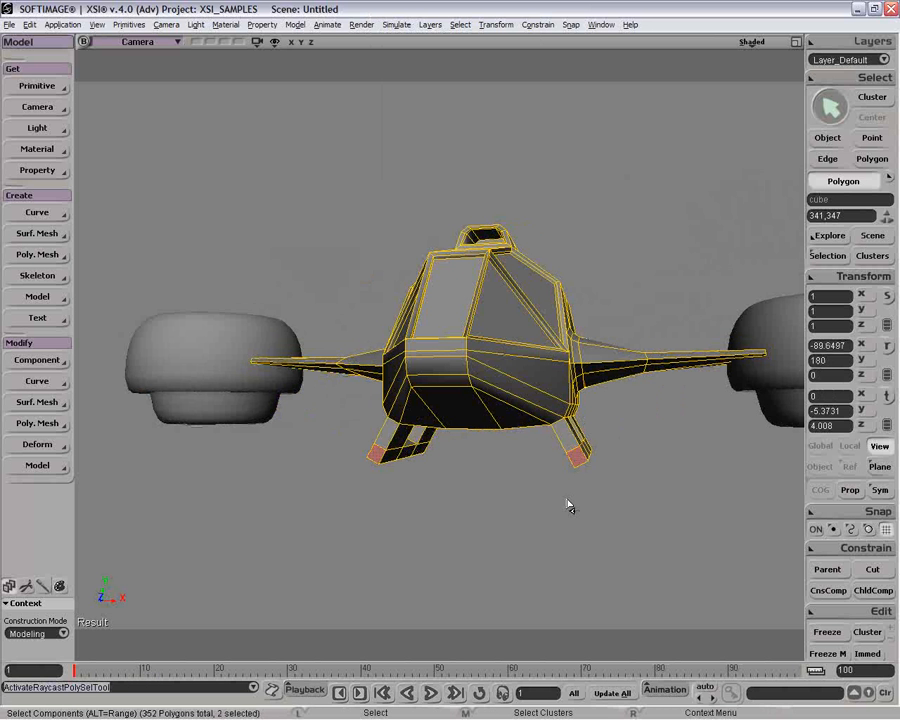
{"action": "left_click_drag", "start_coordinate": [570, 505], "coordinate": [370, 475]}
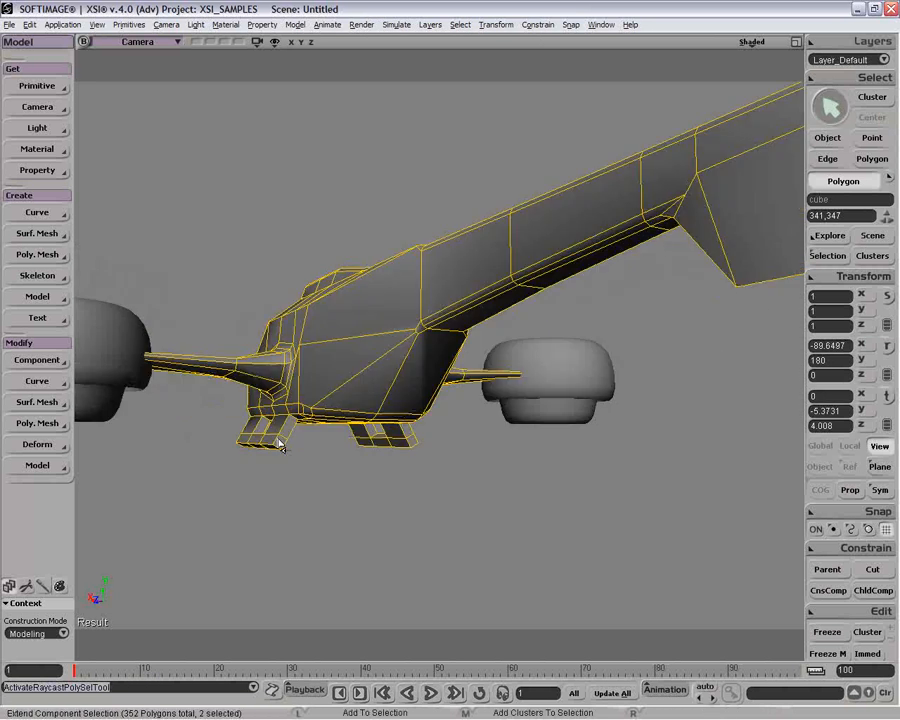
{"action": "left_click", "coordinate": [279, 442], "text": "shift"}
{"action": "left_click", "coordinate": [414, 444], "text": "shift"}
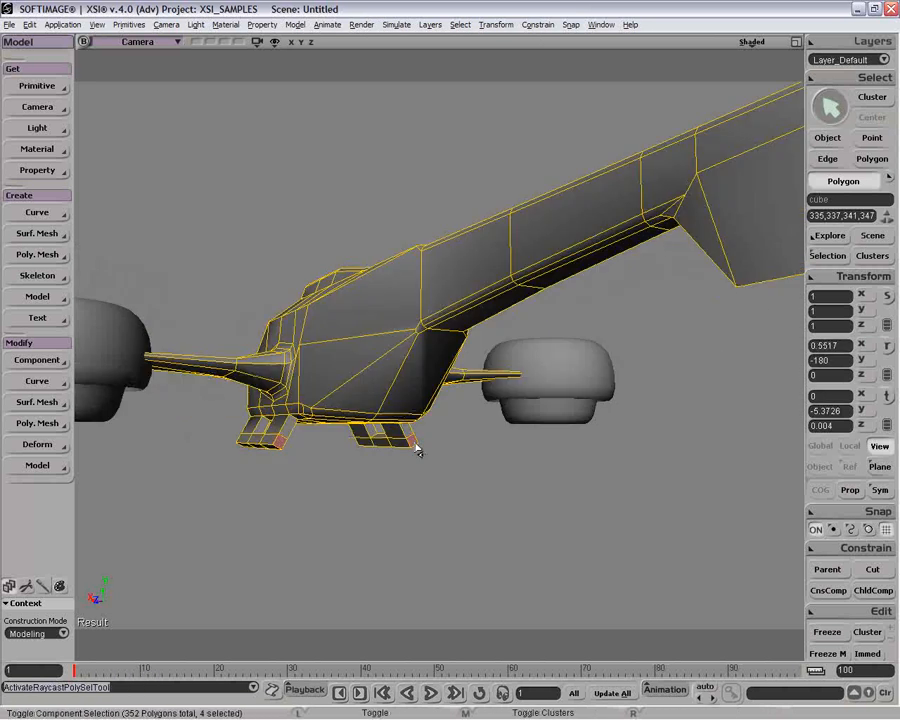
{"action": "key", "text": "x"}
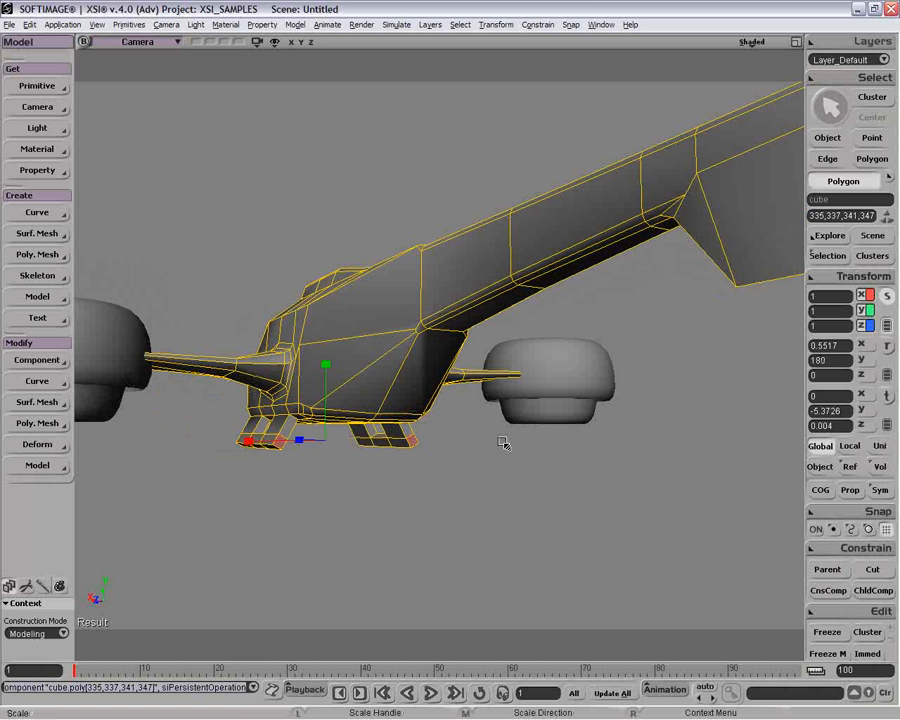
{"action": "left_click_drag", "start_coordinate": [502, 444], "coordinate": [381, 322]}
{"action": "key", "text": "x"}
{"action": "mouse_move", "coordinate": [222, 366]}
{"action": "left_mouse_down"}
{"action": "mouse_move", "coordinate": [159, 365]}
{"action": "mouse_move", "coordinate": [206, 364]}
{"action": "left_mouse_up"}
- Extrude the four skid ends again and raise them along global Y to form upturned tips
{"action": "key", "text": "ctrl+d"}
{"action": "key", "text": "v"}
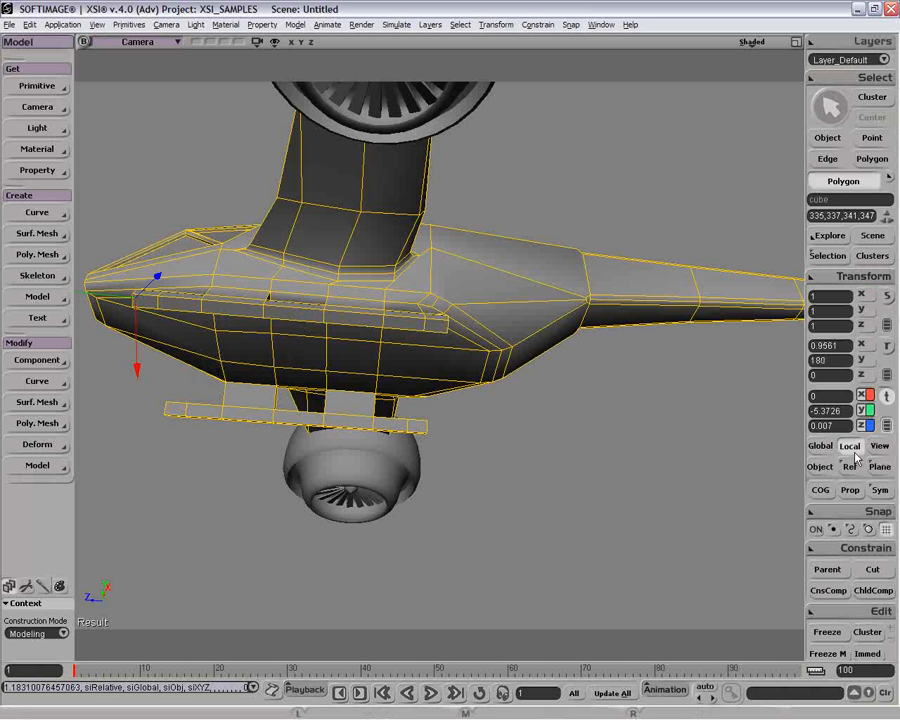
{"action": "left_click", "coordinate": [820, 446]}
{"action": "left_click_drag", "start_coordinate": [313, 338], "coordinate": [310, 328]}
{"action": "key", "text": "space"}
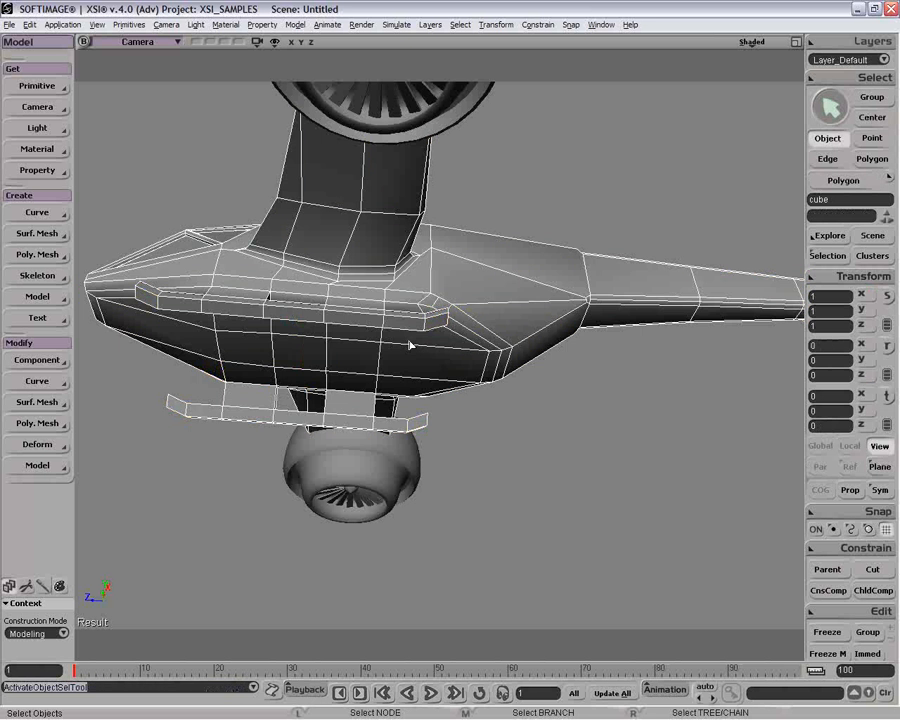
{"action": "key", "text": "o"}
{"action": "left_click_drag", "start_coordinate": [410, 346], "coordinate": [490, 395]}
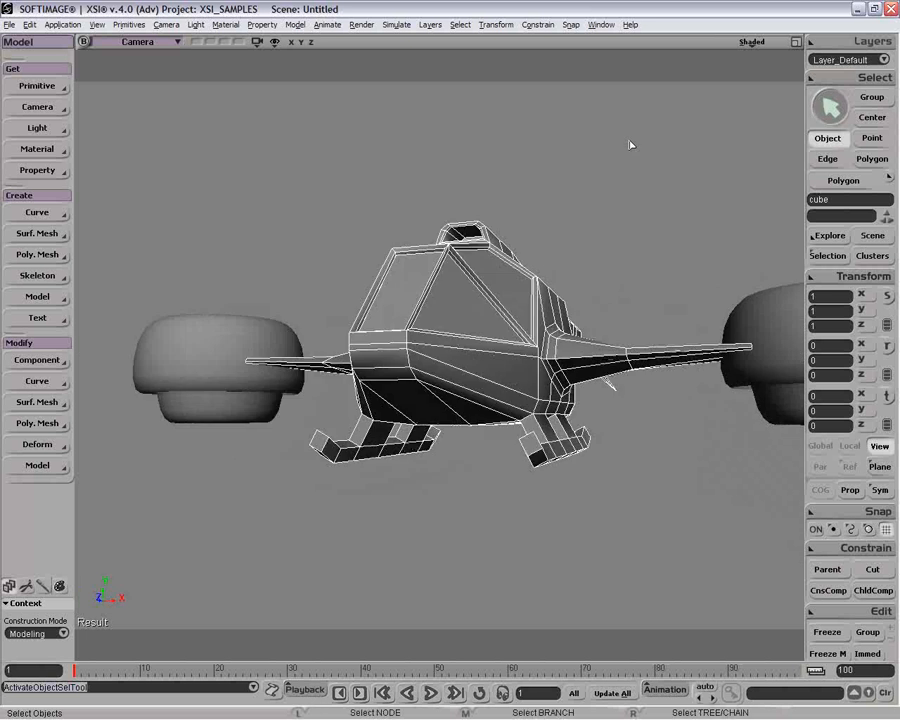
- Open the cube's Extrude Op[14] from its operator history and lengthen the four landing legs so the skids sit lower
{"action": "left_click", "coordinate": [796, 42]}
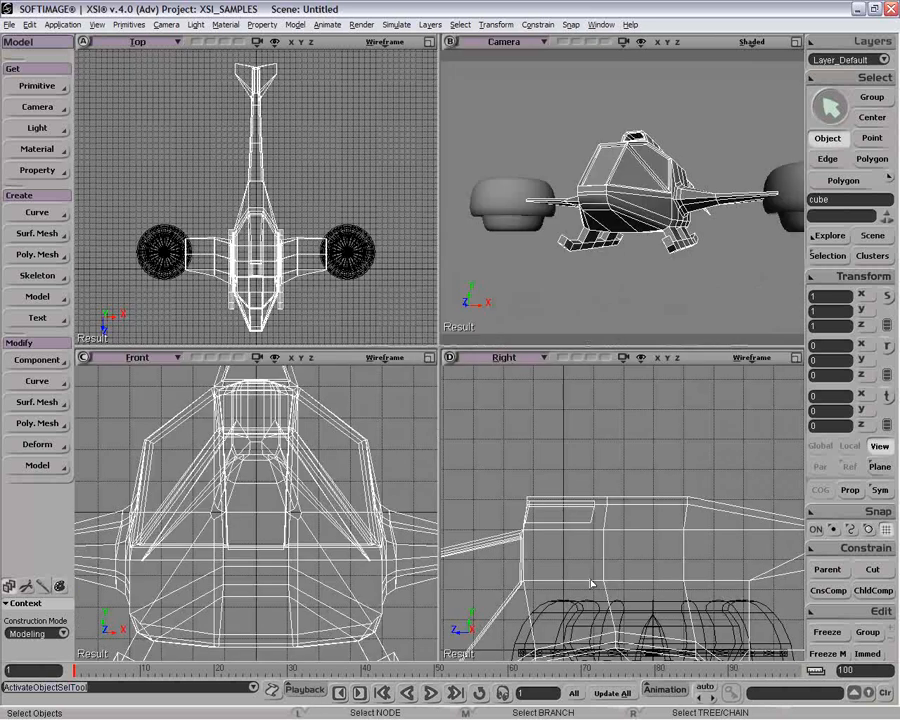
{"action": "key", "text": "z"}
{"action": "left_click_drag", "start_coordinate": [600, 570], "coordinate": [673, 445]}
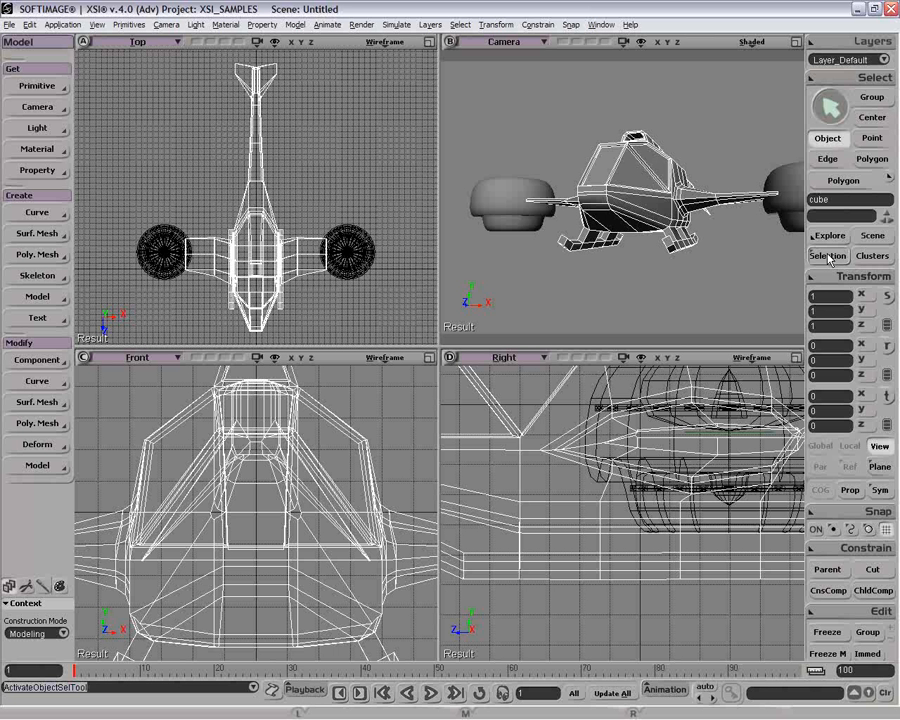
{"action": "left_click", "coordinate": [828, 256]}
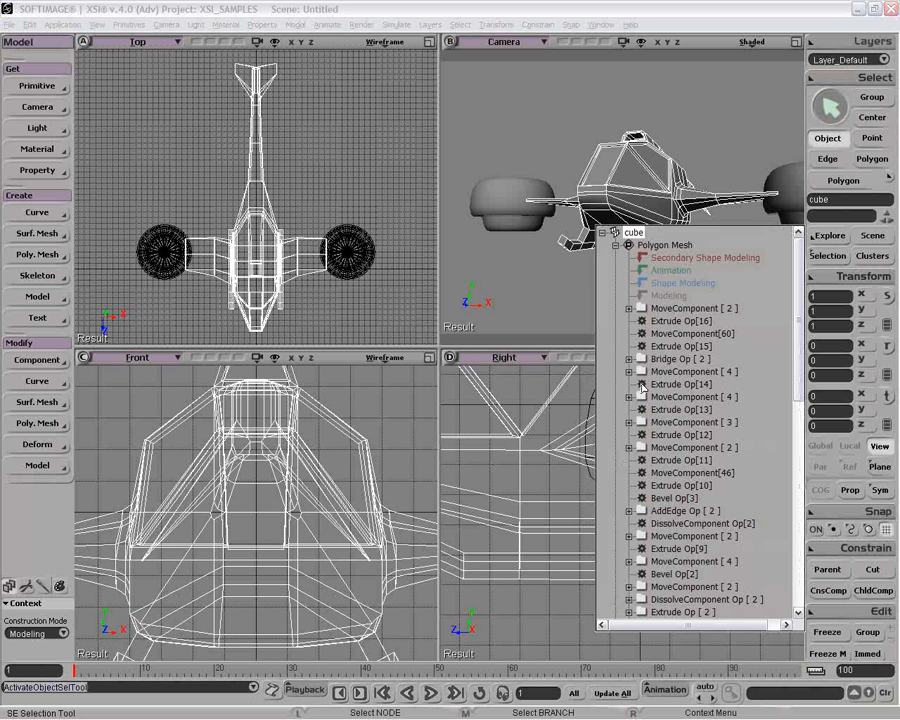
{"action": "left_click", "coordinate": [642, 384]}
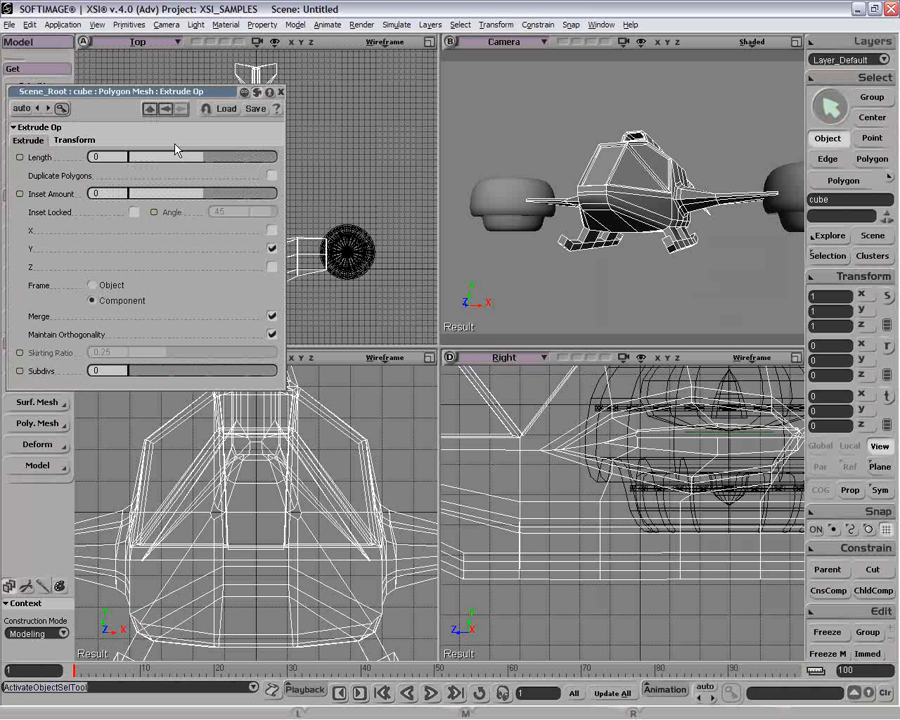
{"action": "left_click_drag", "start_coordinate": [175, 153], "coordinate": [213, 160]}
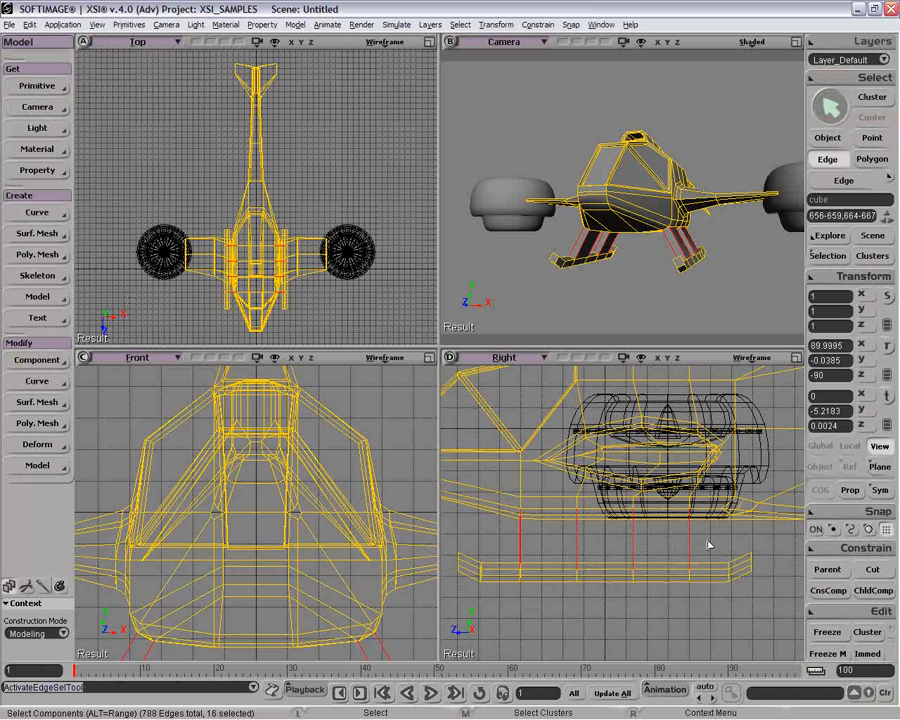
- Divide the lengthwise leg edges with 2 connected subdivisions, and bevel the selected leg and skid edges at a bevel width of 1.162
{"action": "key", "text": "period"}
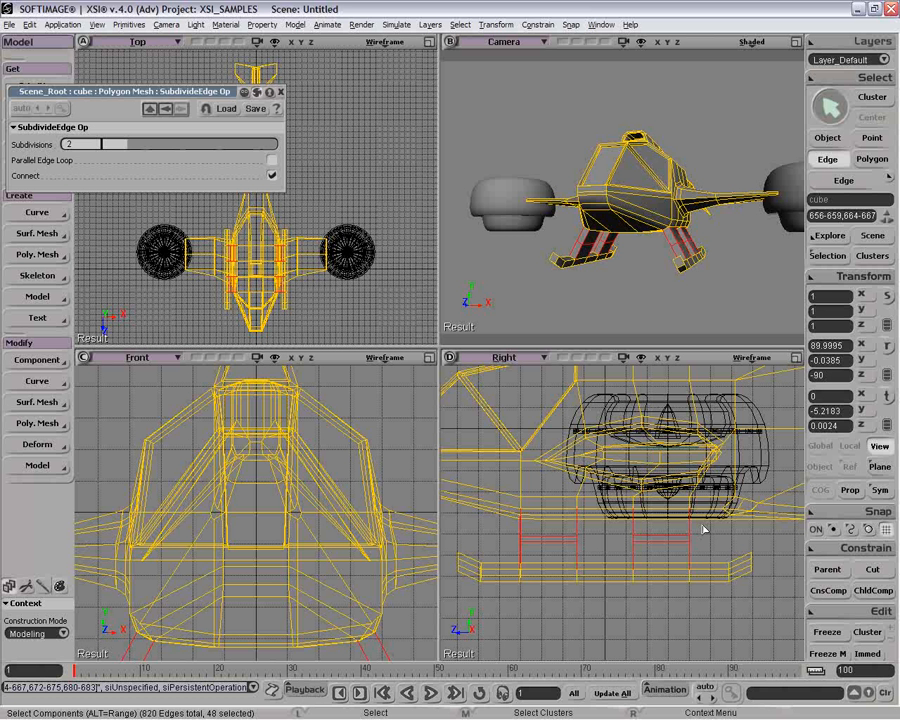
{"action": "left_click_drag", "start_coordinate": [703, 529], "coordinate": [496, 580]}
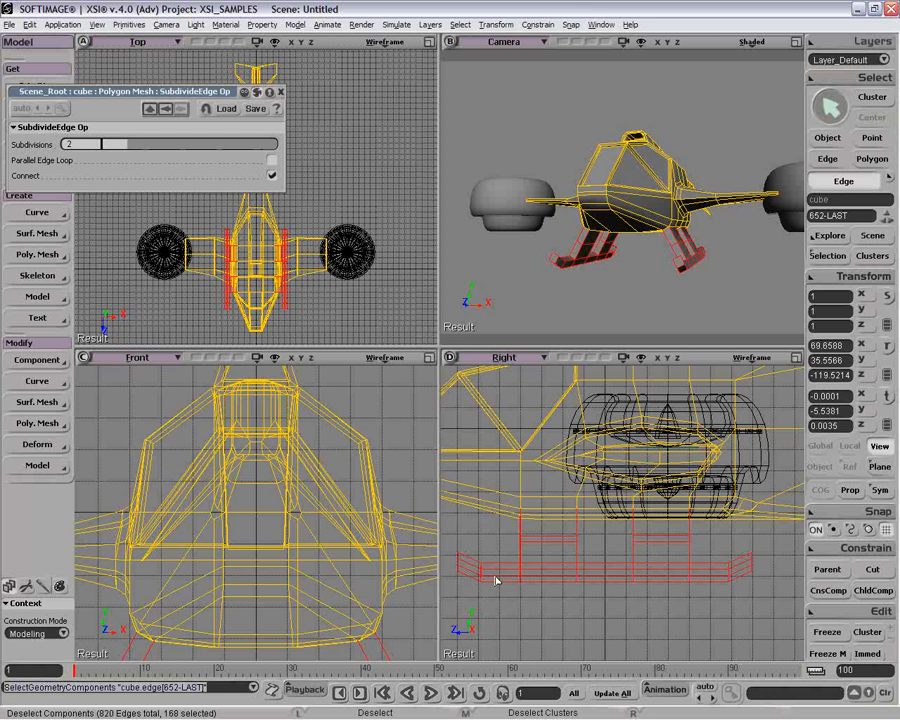
{"action": "left_click_drag", "start_coordinate": [495, 580], "coordinate": [507, 594], "text": "ctrl+shift"}
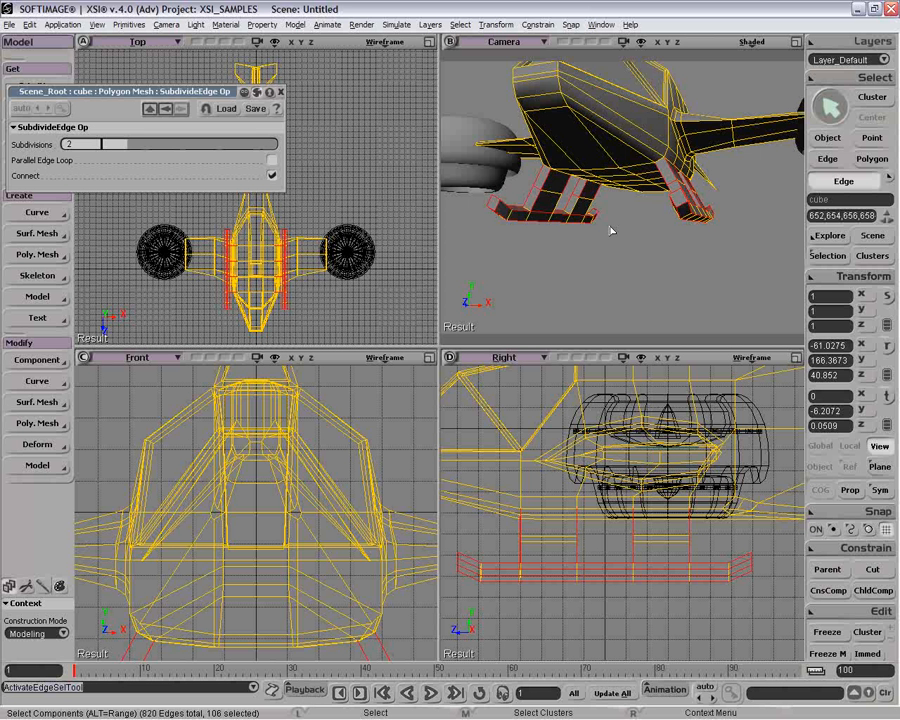
{"action": "key", "text": "o"}
{"action": "left_click_drag", "start_coordinate": [611, 231], "coordinate": [636, 231]}
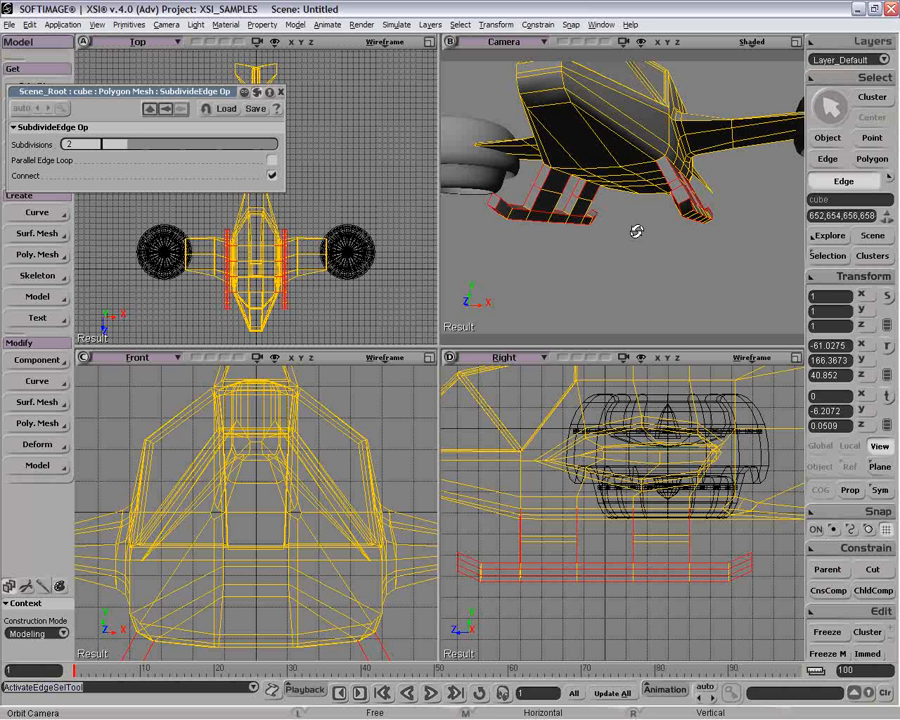
{"action": "left_click_drag", "start_coordinate": [662, 550], "coordinate": [698, 516], "text": "shift"}
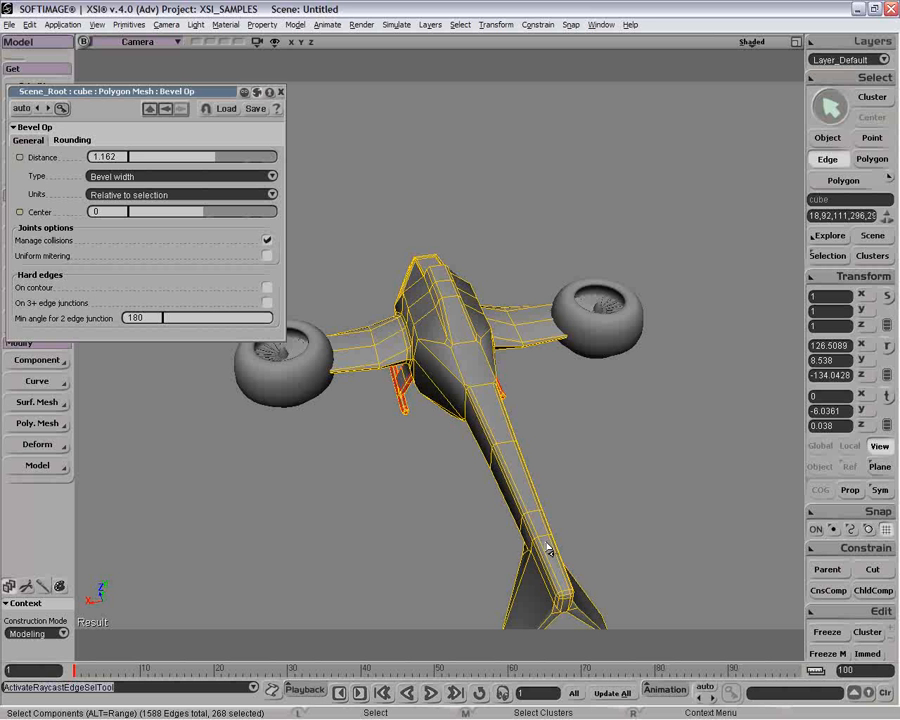
- Split the top of the tail boom's rear end along its centre and pull a vertical fin up from the new edge
{"action": "left_click", "coordinate": [555, 560]}
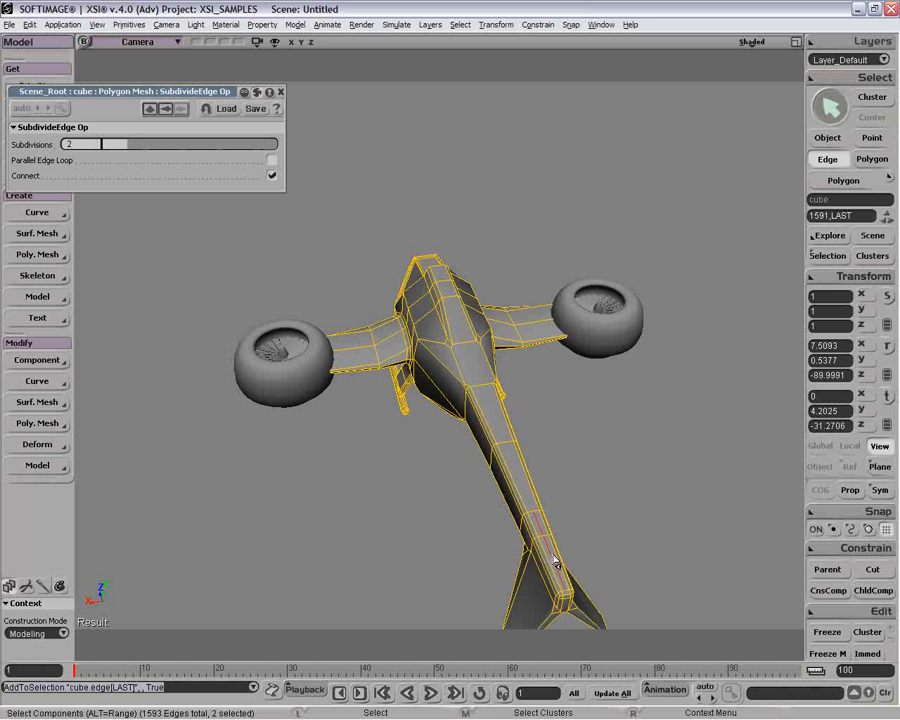
{"action": "key", "text": "v"}
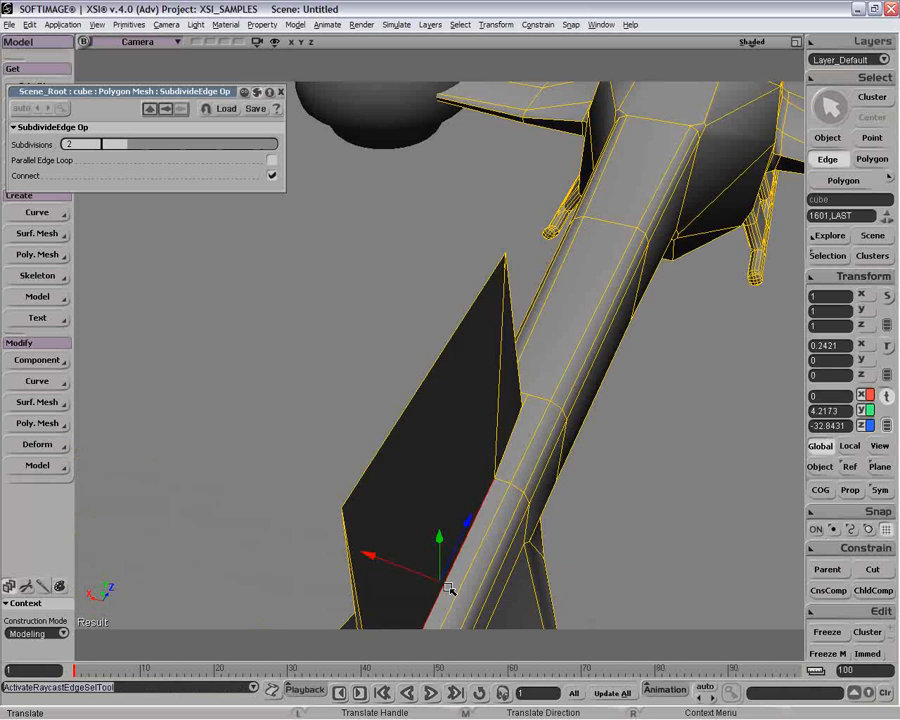
{"action": "key", "text": "x"}
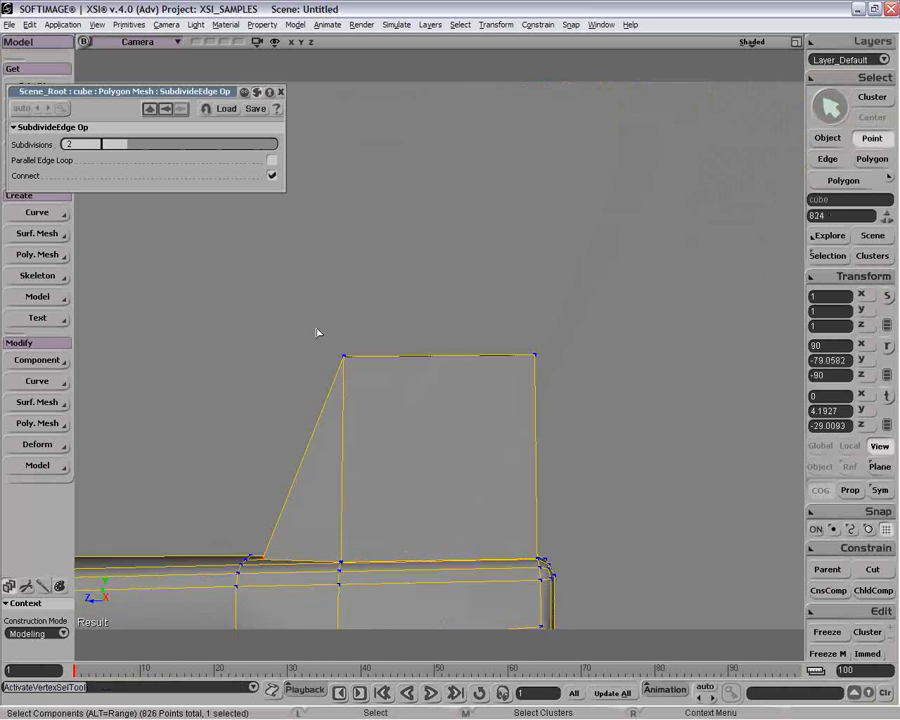
- Narrow the vertical fin's tip along Z and shift its tip points backward into a swept shape
{"action": "left_click_drag", "start_coordinate": [364, 355], "coordinate": [442, 360]}
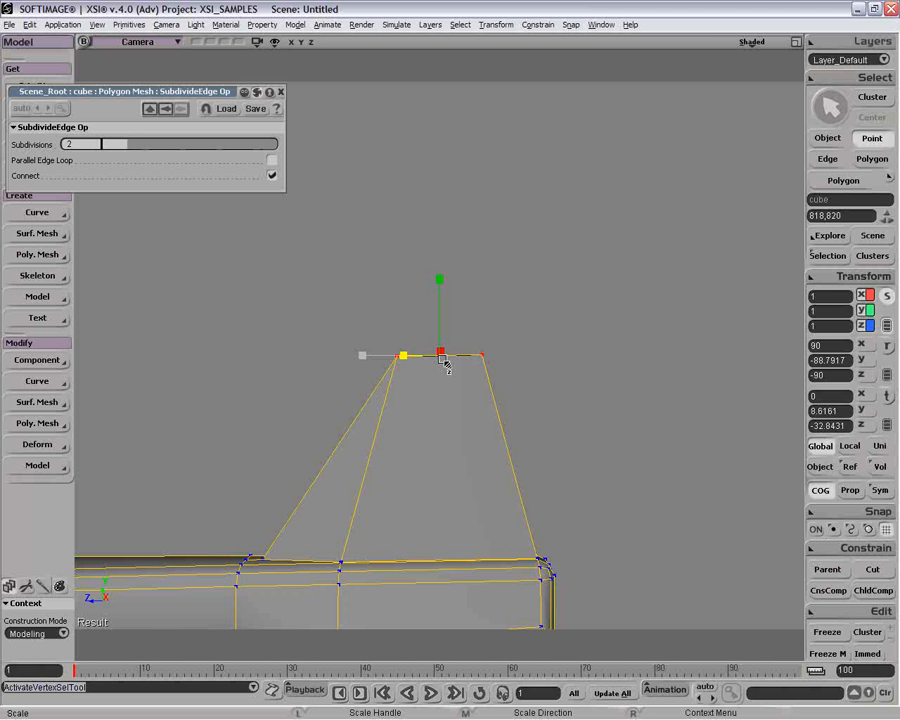
{"action": "key", "text": "v"}
{"action": "left_click_drag", "start_coordinate": [444, 362], "coordinate": [548, 360]}
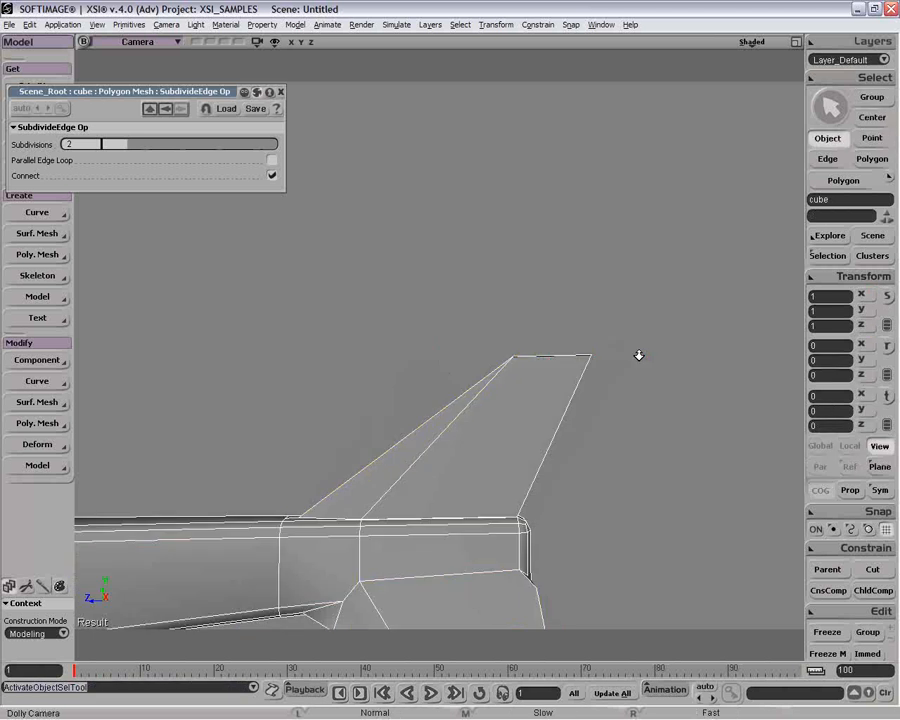
{"action": "key", "text": "o"}
{"action": "left_click_drag", "start_coordinate": [639, 355], "coordinate": [551, 371]}
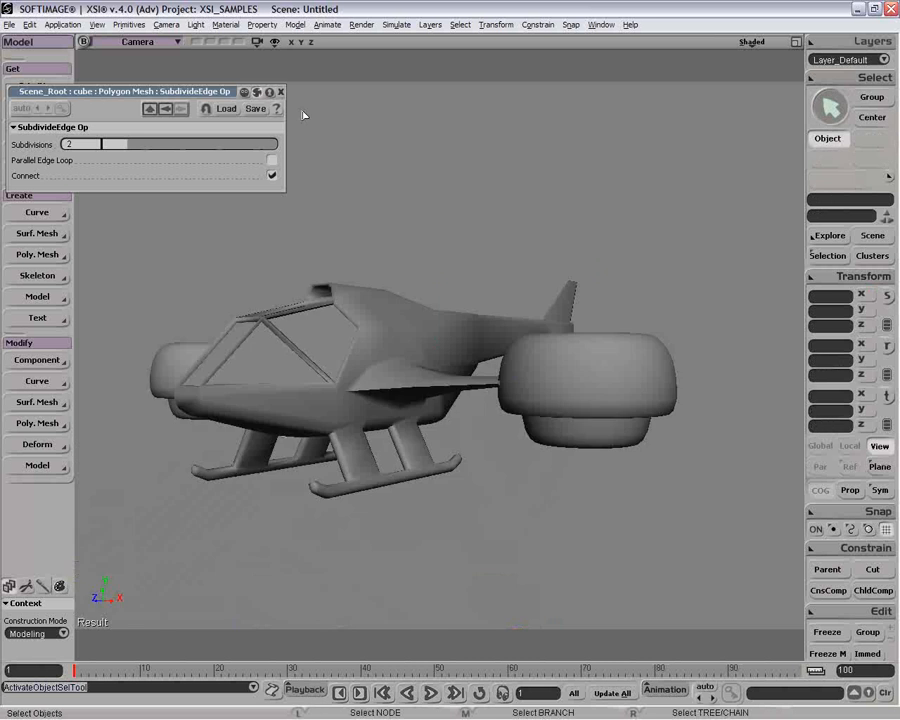
{"action": "left_click", "coordinate": [281, 92]}
- Select both engine housings and lower their subdivision level to the minimum
{"action": "key", "text": "o"}
{"action": "left_click_drag", "start_coordinate": [411, 215], "coordinate": [278, 451]}
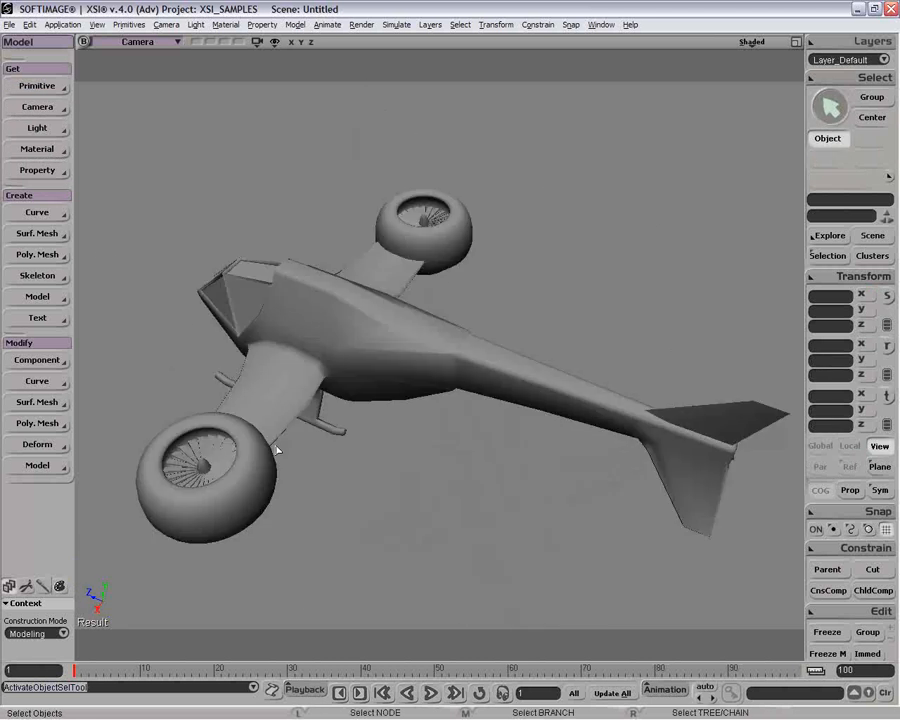
{"action": "left_click", "coordinate": [276, 451]}
{"action": "left_click", "coordinate": [458, 243], "text": "shift"}
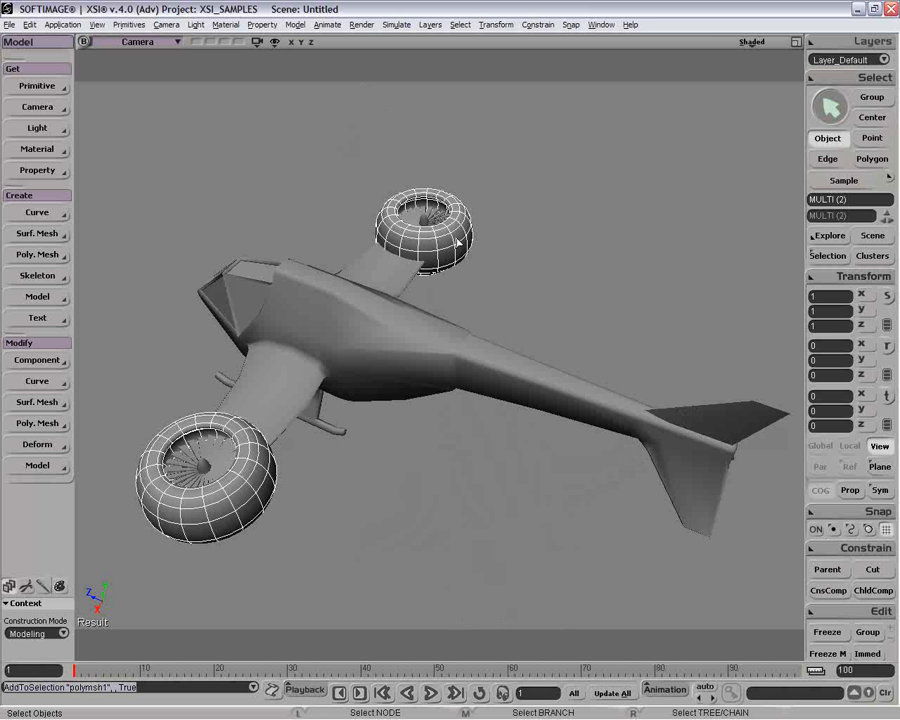
{"action": "key", "text": "minus"}
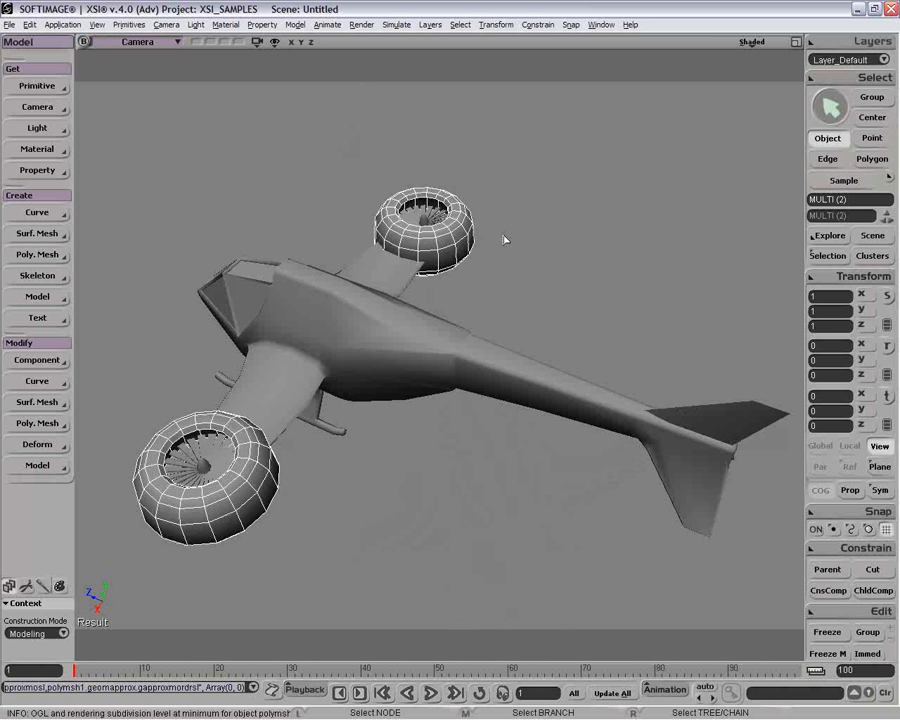
{"action": "left_click", "coordinate": [504, 239]}
- Select the helicopter's fuselage mesh in object mode
{"action": "key", "text": "o"}
{"action": "left_click_drag", "start_coordinate": [464, 331], "coordinate": [499, 318]}
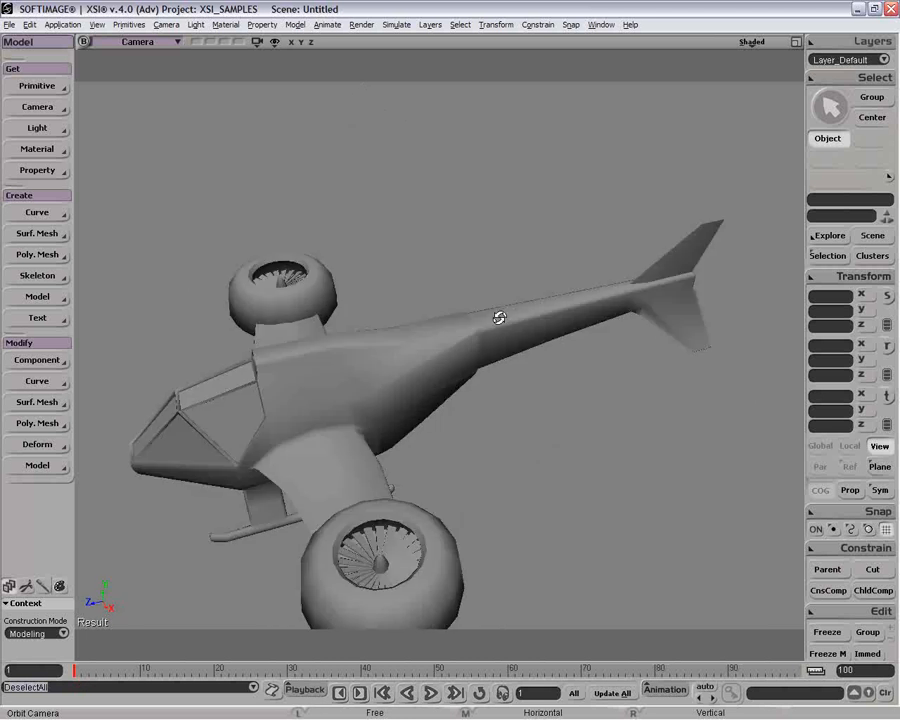
{"action": "key", "text": "space"}
{"action": "left_click", "coordinate": [366, 387]}
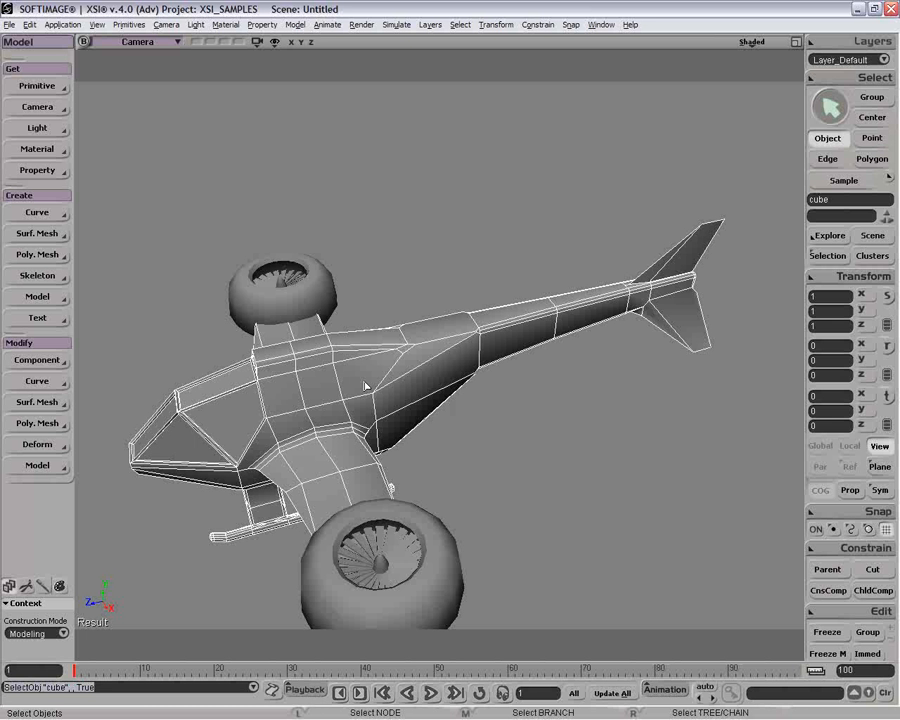